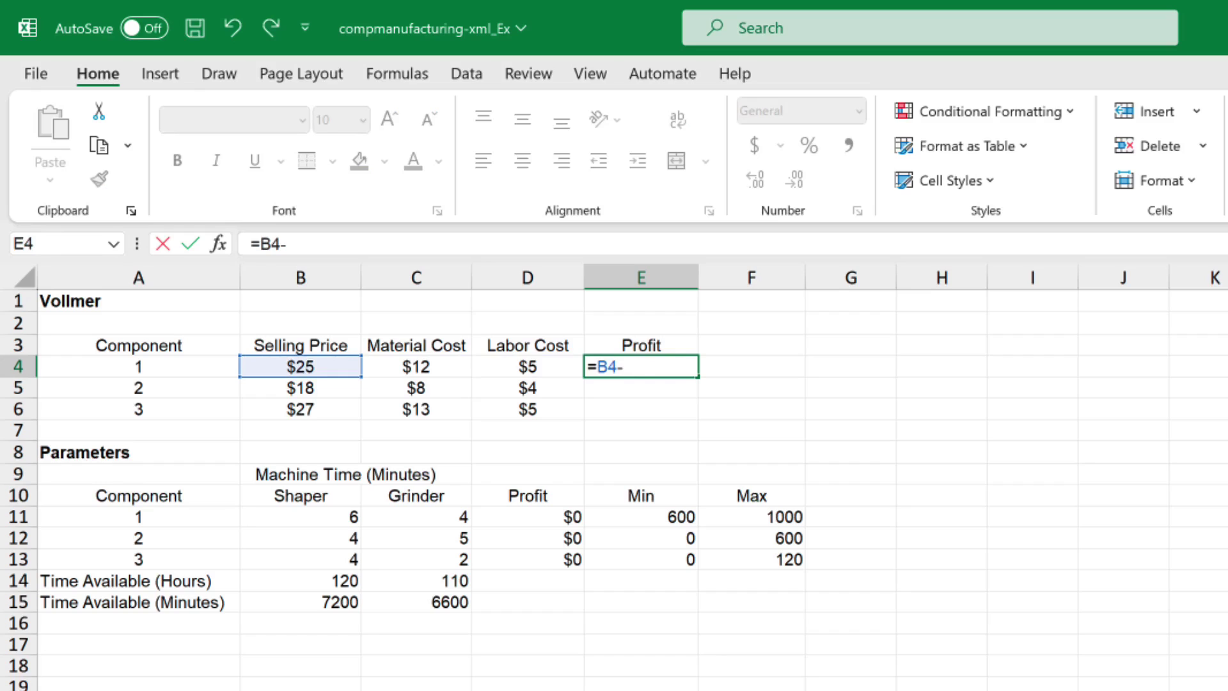
# Step: Complete the profit formula =B4-C4-D4 in cell E4
pyautogui.press('Left')
pyautogui.press('Left')
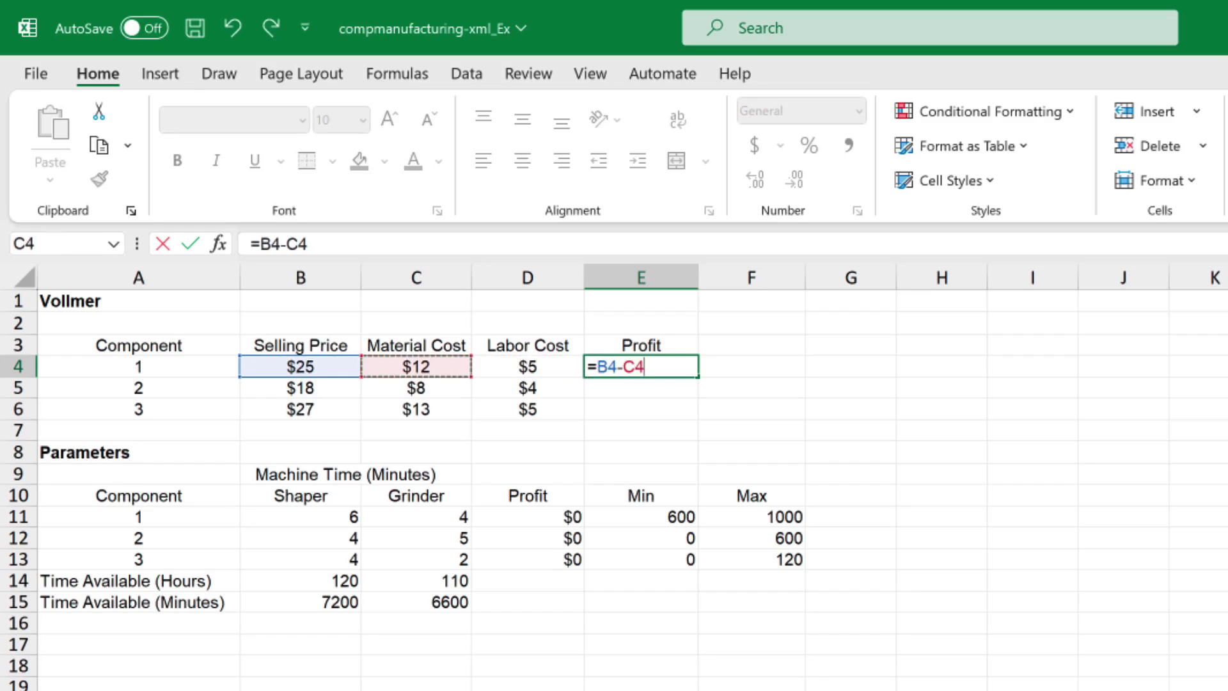
pyautogui.write('-')
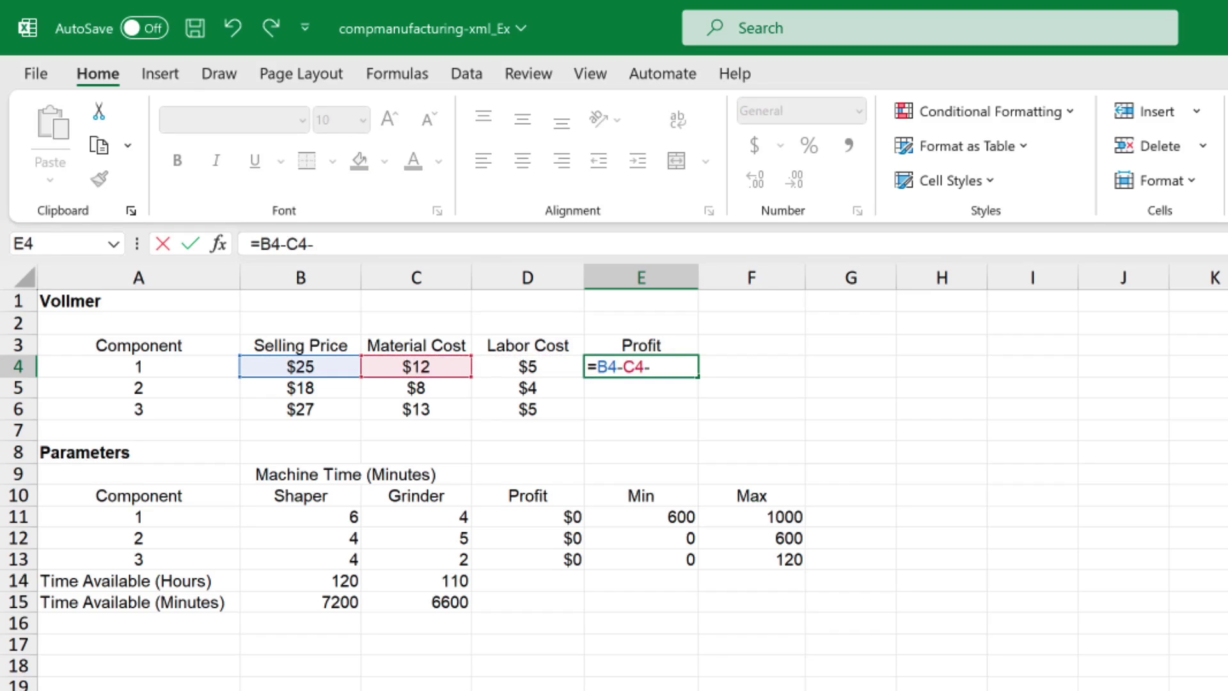
pyautogui.press('Left')
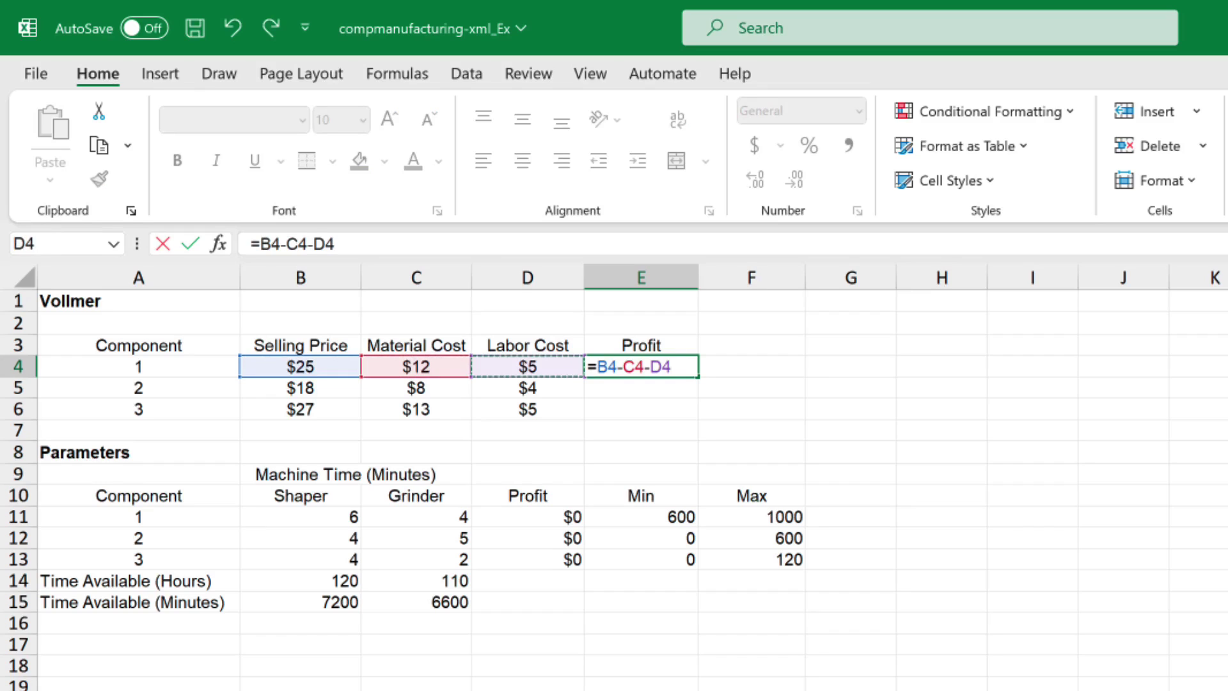
pyautogui.press('Return')
# Step: Center E4, shade it green, and fill the profit formula down to E6
pyautogui.click(677, 375)
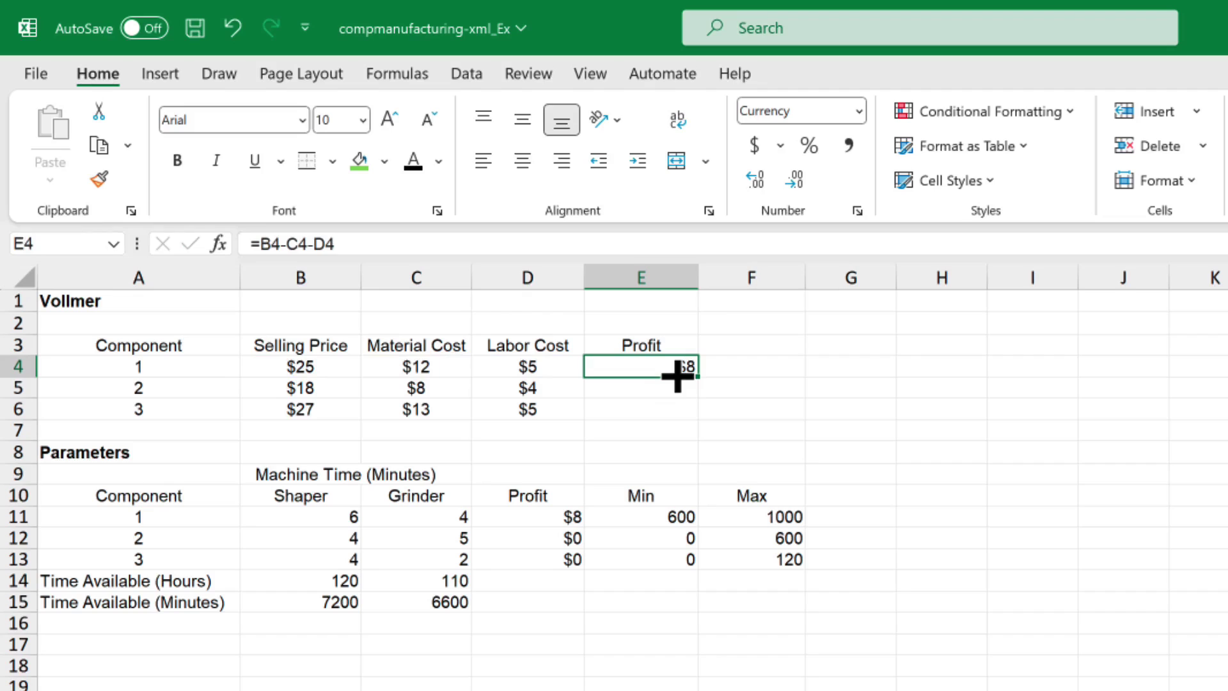
pyautogui.click(522, 159)
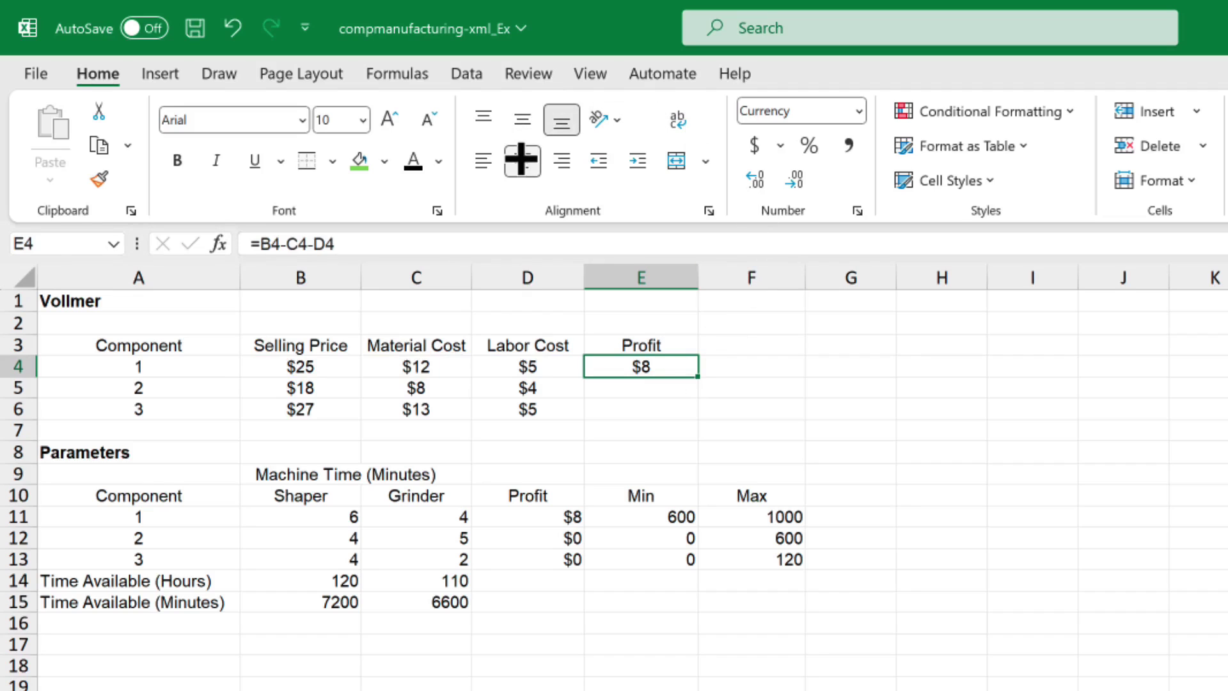
pyautogui.click(358, 161)
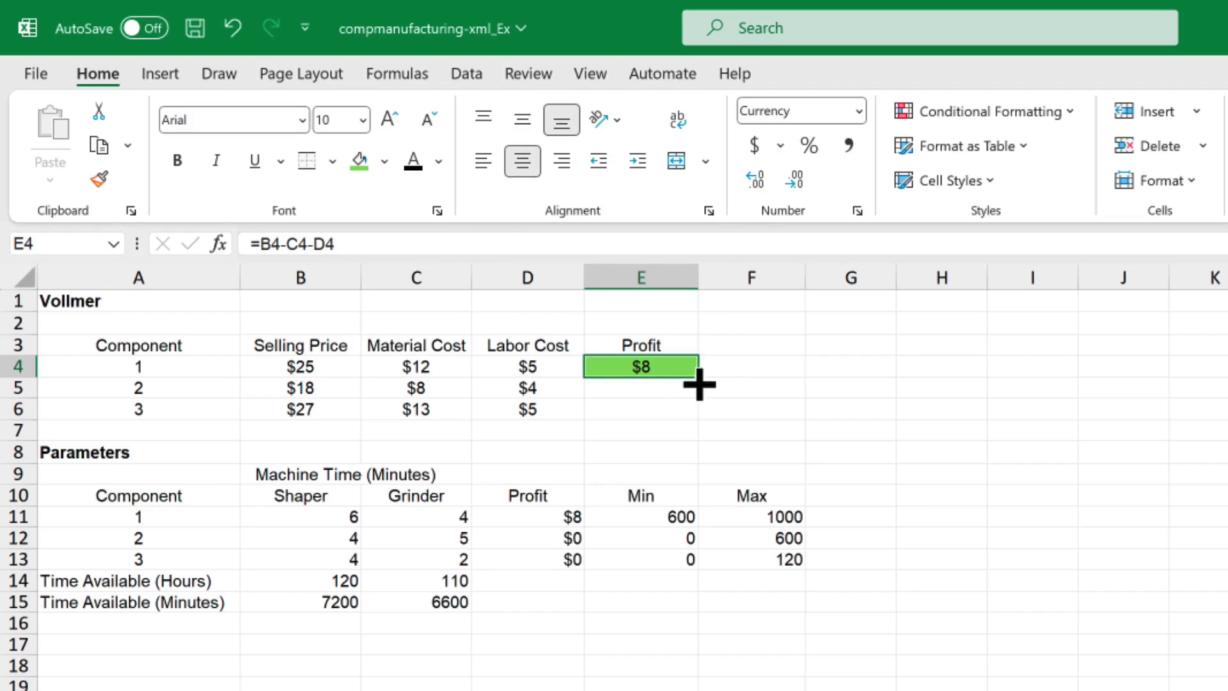
pyautogui.moveTo(699, 386); pyautogui.dragTo(690, 429)
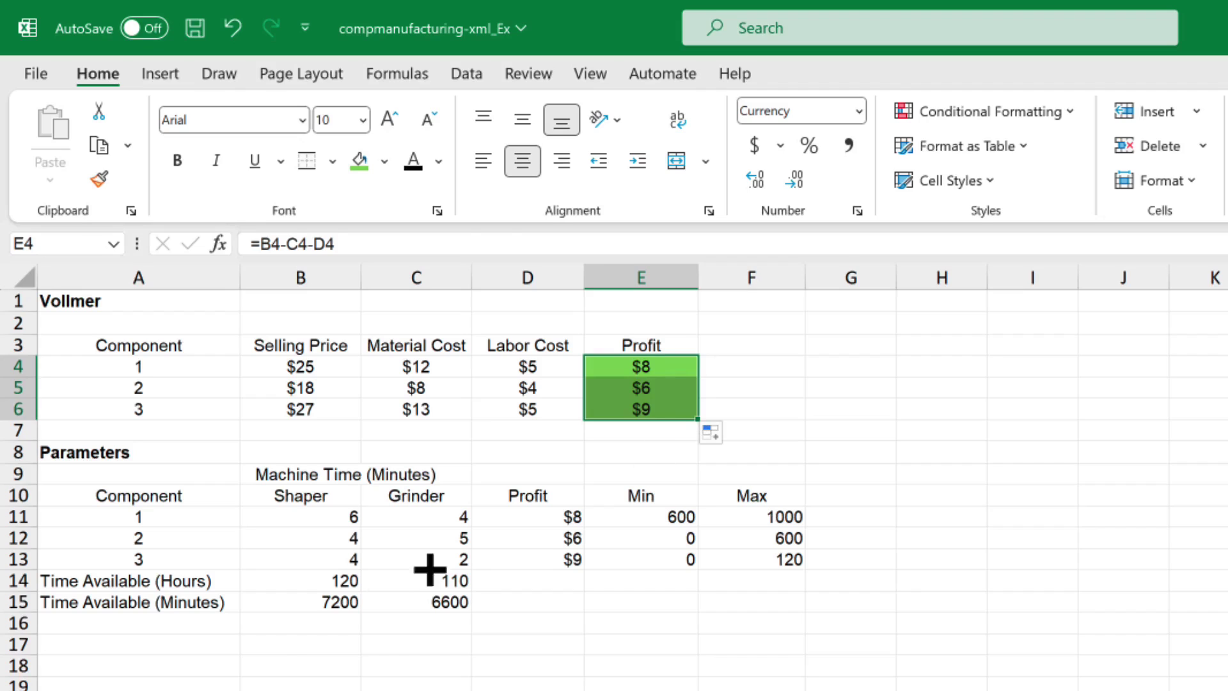
pyautogui.click(159, 652)
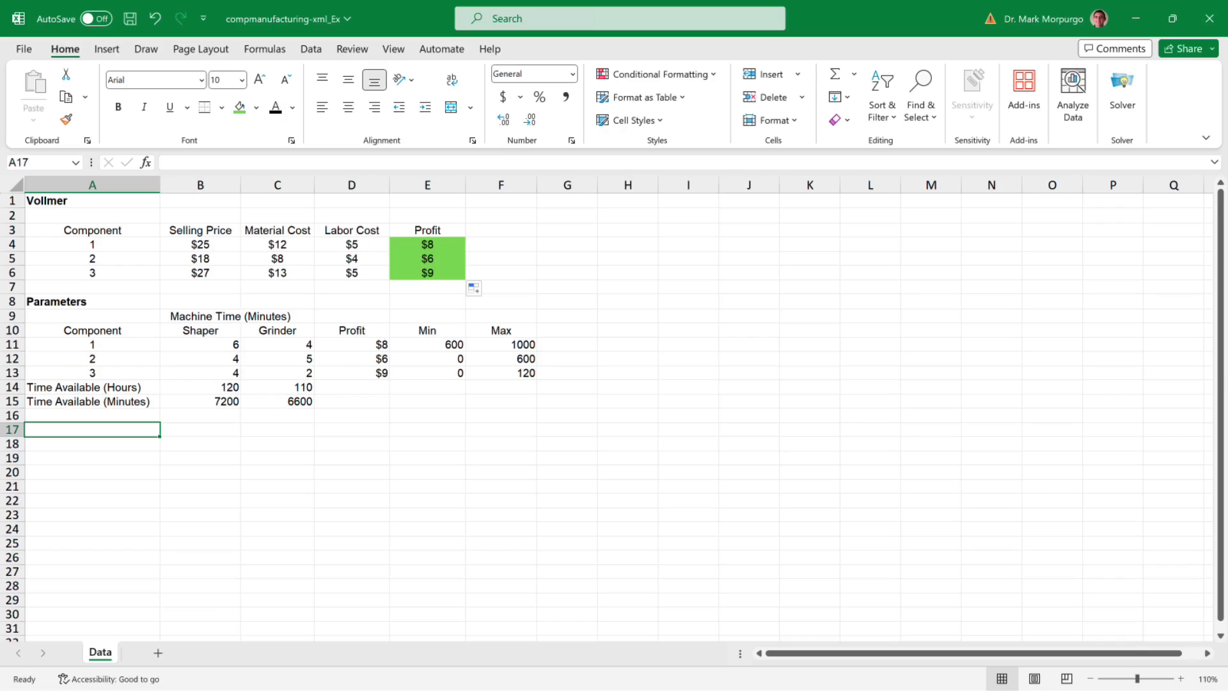
# Step: Enter the heading 'Linear Programming Model:' in H1
pyautogui.click(627, 200)
pyautogui.write('Linear Programming Model:')
pyautogui.press('Return')
pyautogui.press('Return')
# Step: Add 'Let' with definitions C1, C2, C3 = units of components 1–3 manufactured
pyautogui.write('Let')
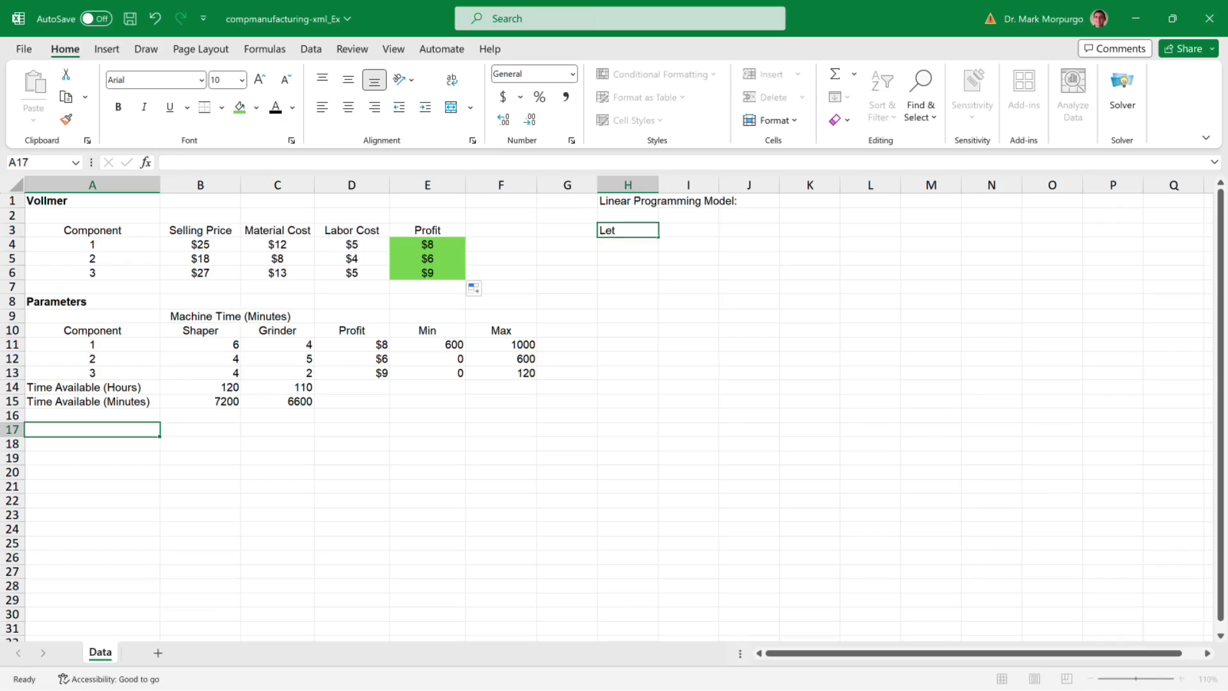
pyautogui.press('Tab')
pyautogui.write('C1 = units of component 1 manufactured')
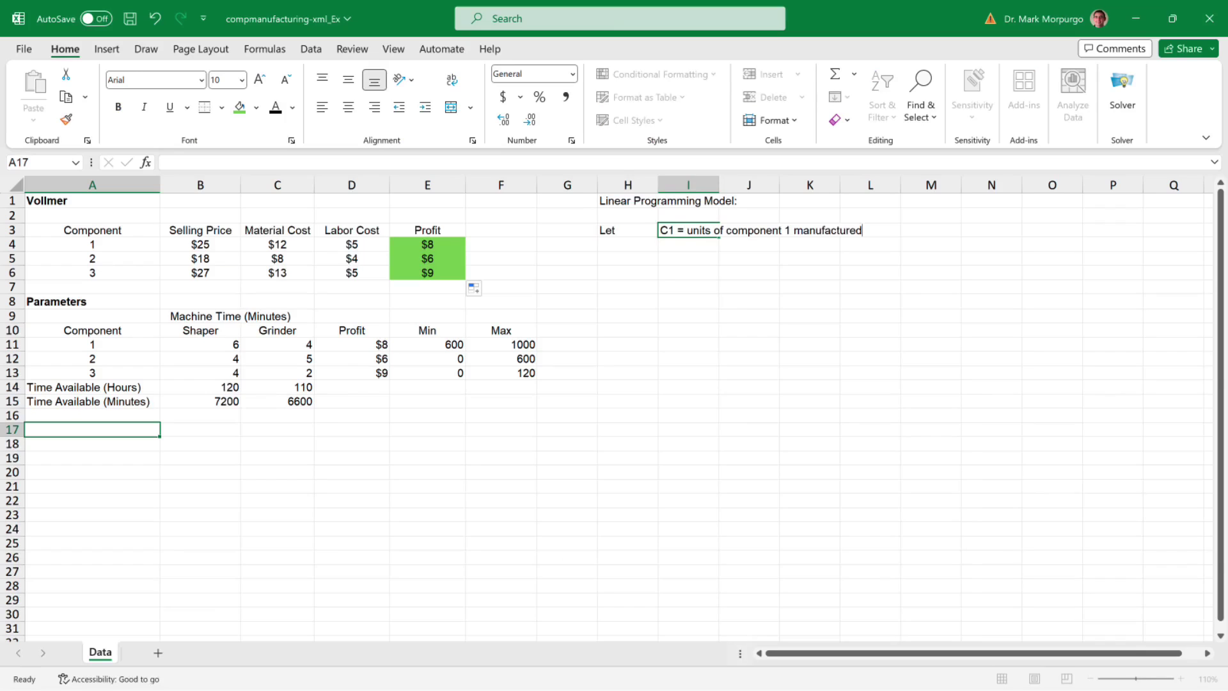
pyautogui.press('Down')
pyautogui.write('C2 = units ')
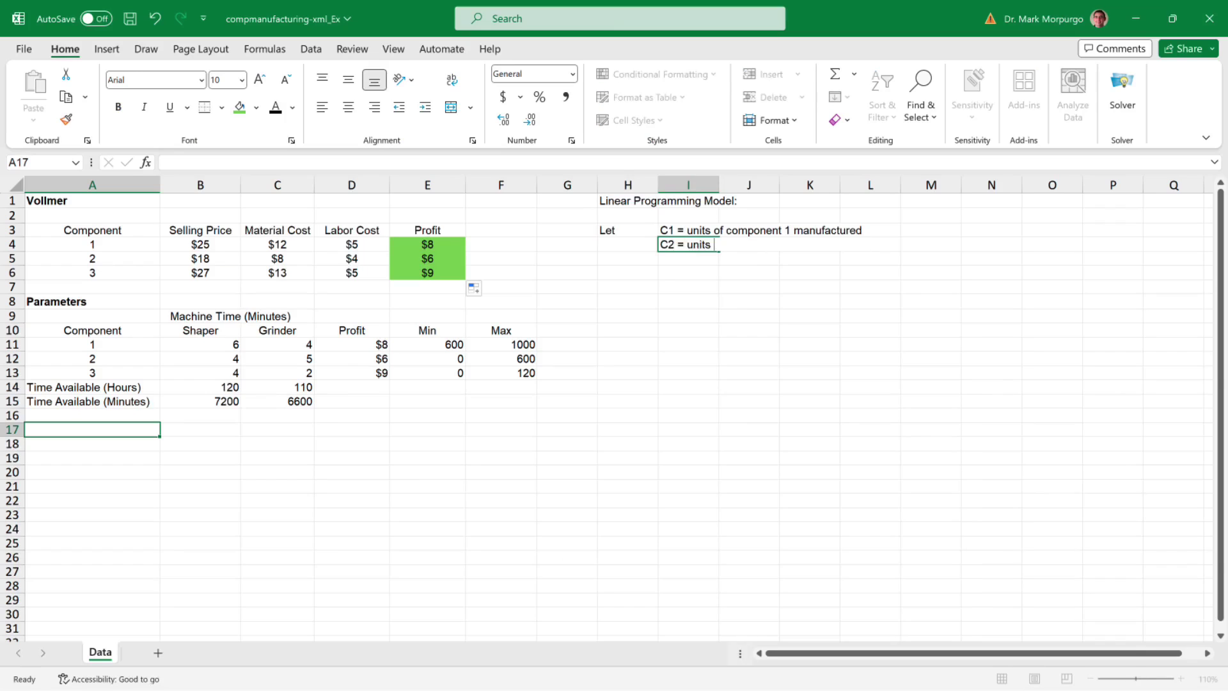
pyautogui.write('of component 2 manufactured')
pyautogui.press('Down')
pyautogui.write('C3 = ')
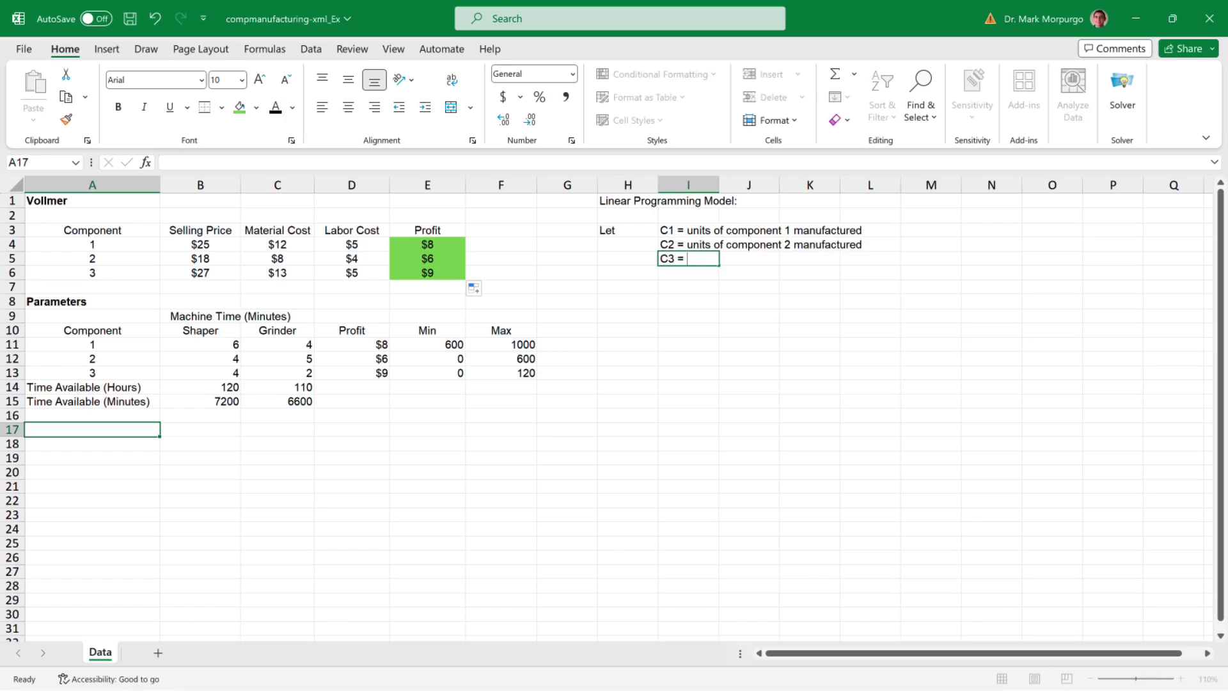
pyautogui.write('units of component 3 manufactured')
pyautogui.press('Down')
pyautogui.press('Left')
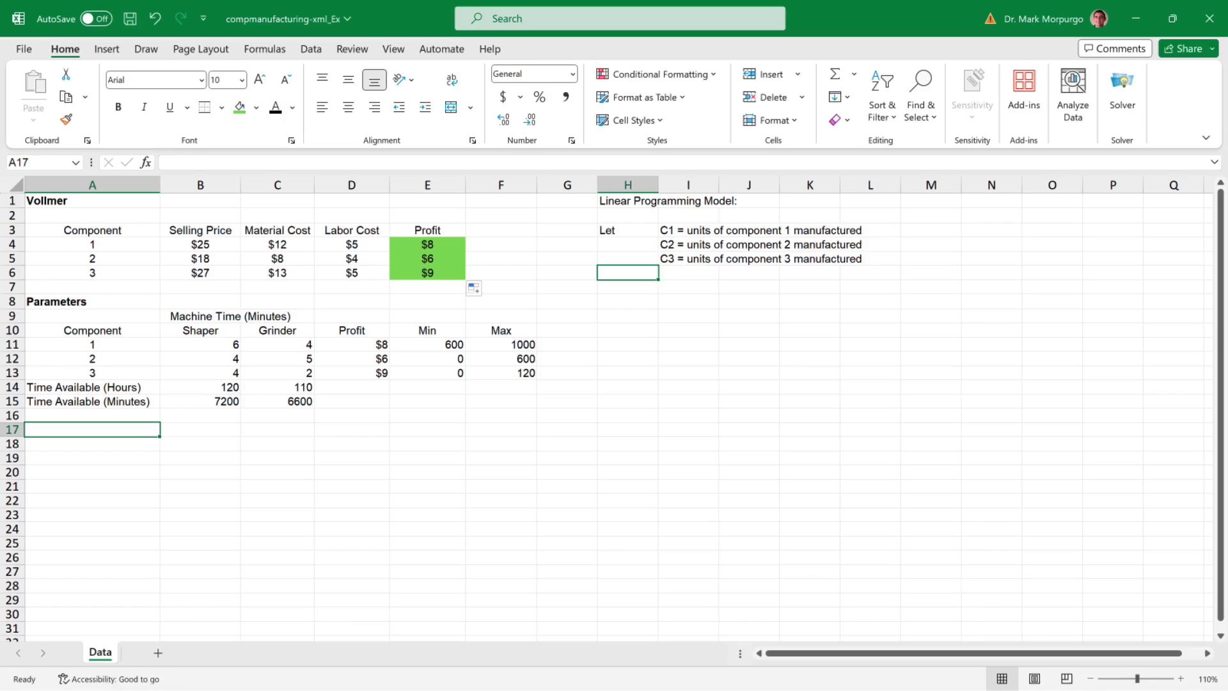
pyautogui.press('Down')
# Step: Write the objective Max 8 C1 + 6 C2 + 9 C3 across row 7
pyautogui.write('Max')
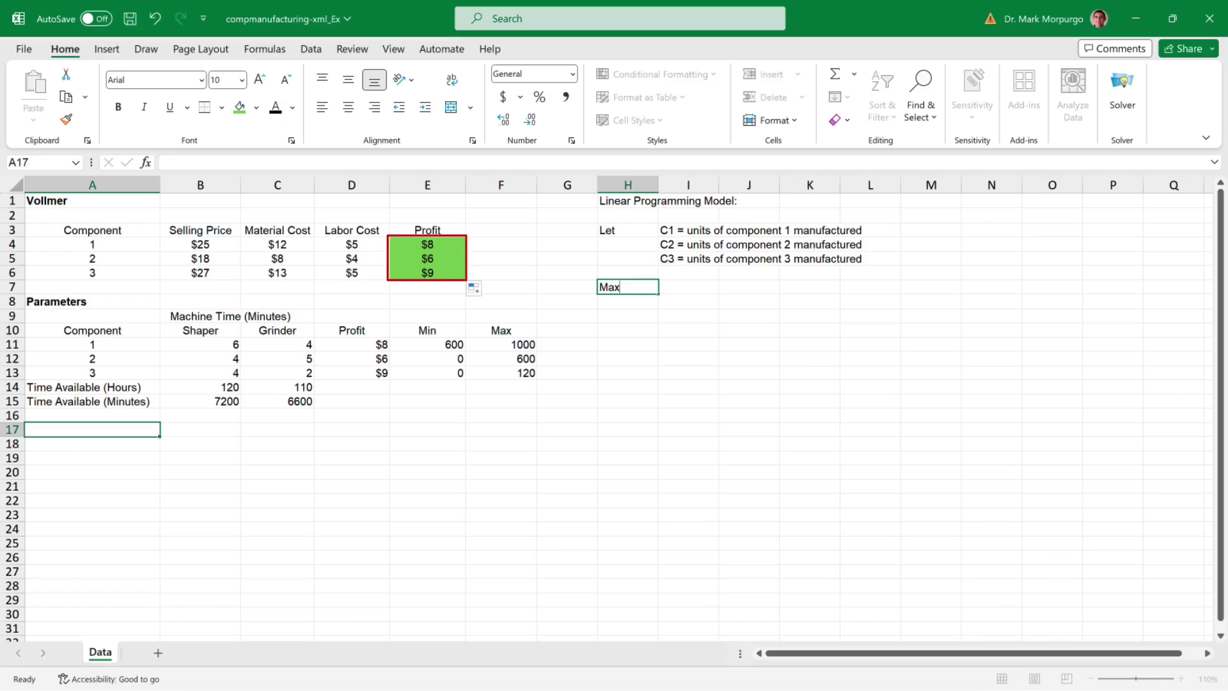
pyautogui.press('Tab')
pyautogui.write('8 C1')
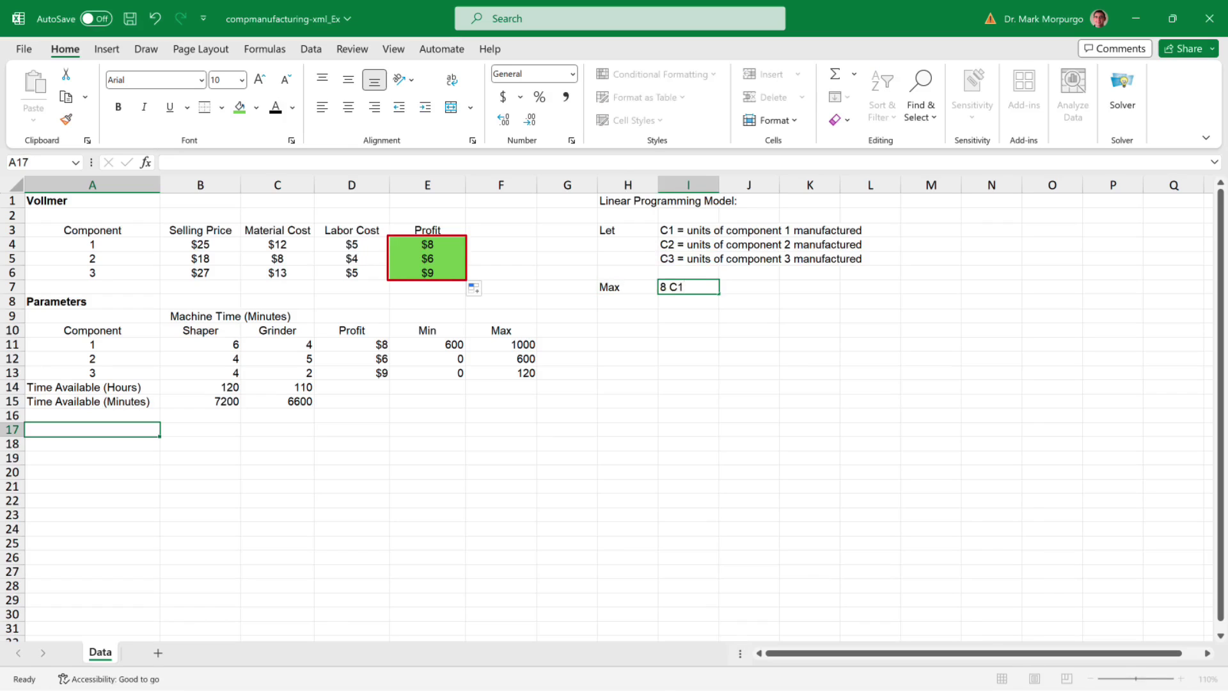
pyautogui.press('Tab')
pyautogui.write('+')
pyautogui.press('Tab')
pyautogui.write('6')
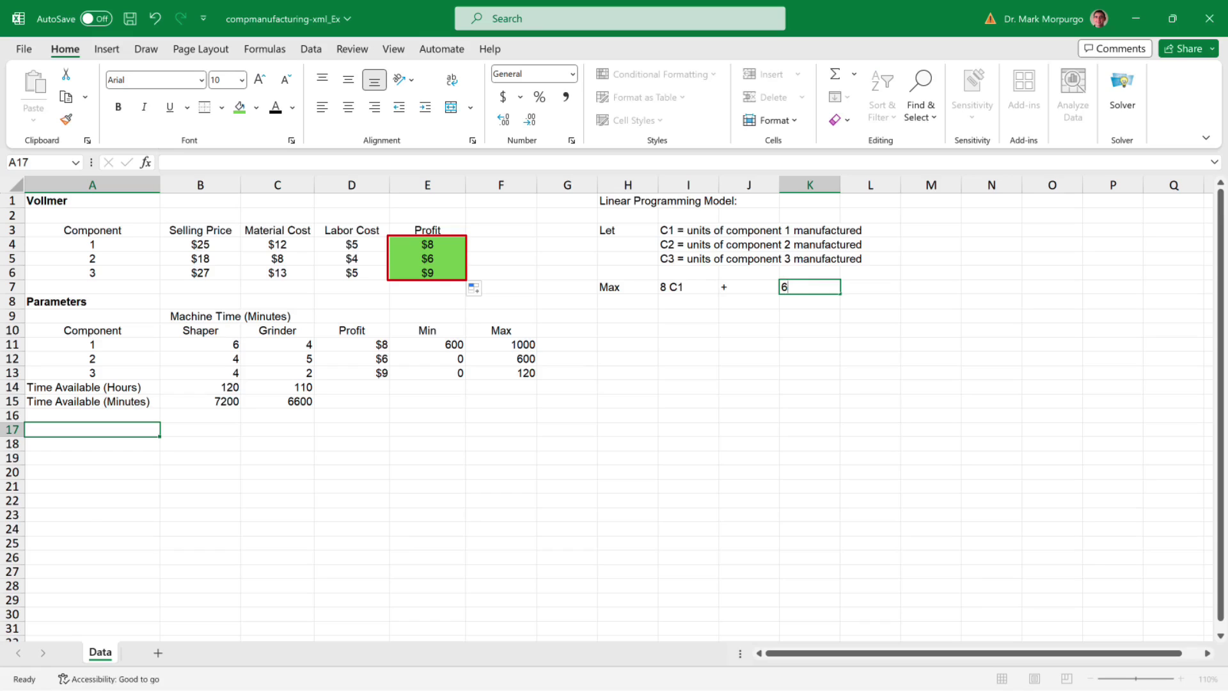
pyautogui.write(' C2')
pyautogui.press('Tab')
pyautogui.write('+')
pyautogui.press('Tab')
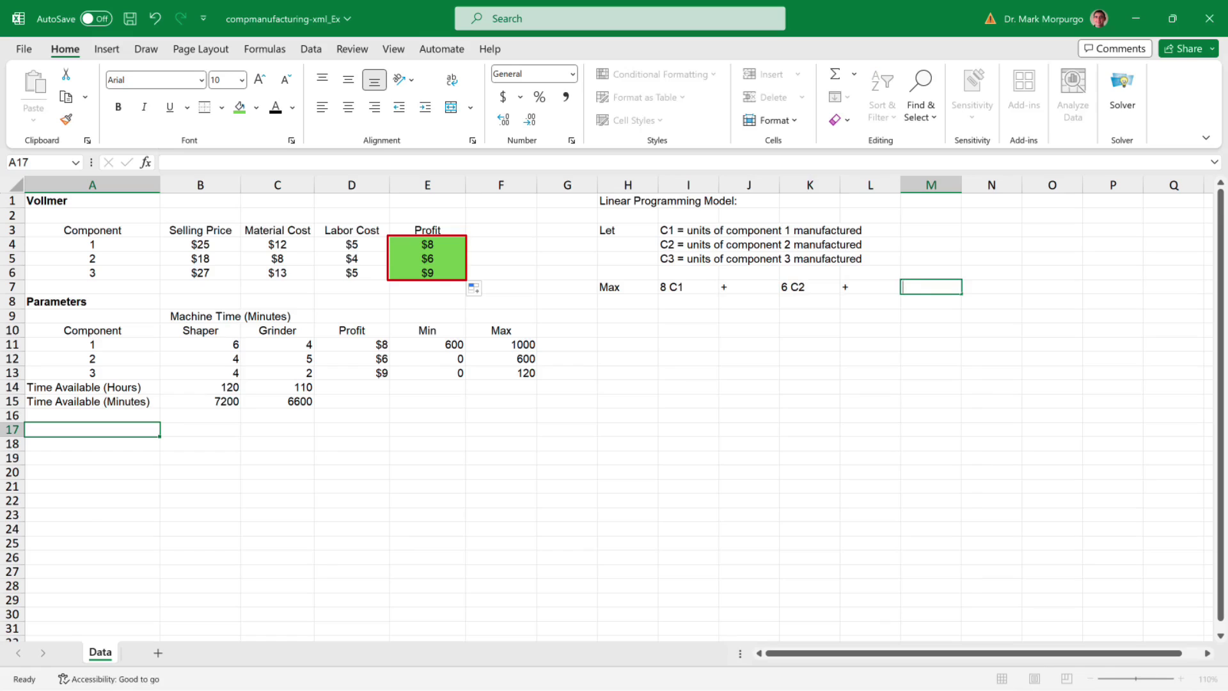
pyautogui.write('9 C3')
pyautogui.press('Return')
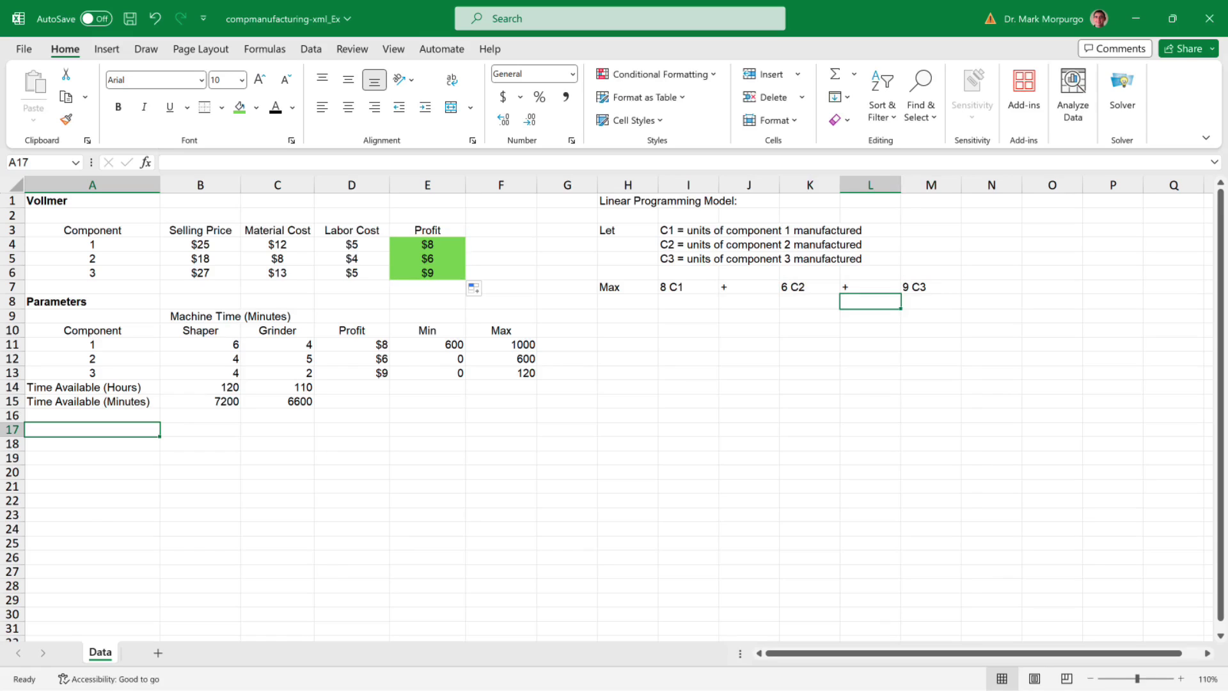
pyautogui.click(930, 287)
pyautogui.click(688, 286)
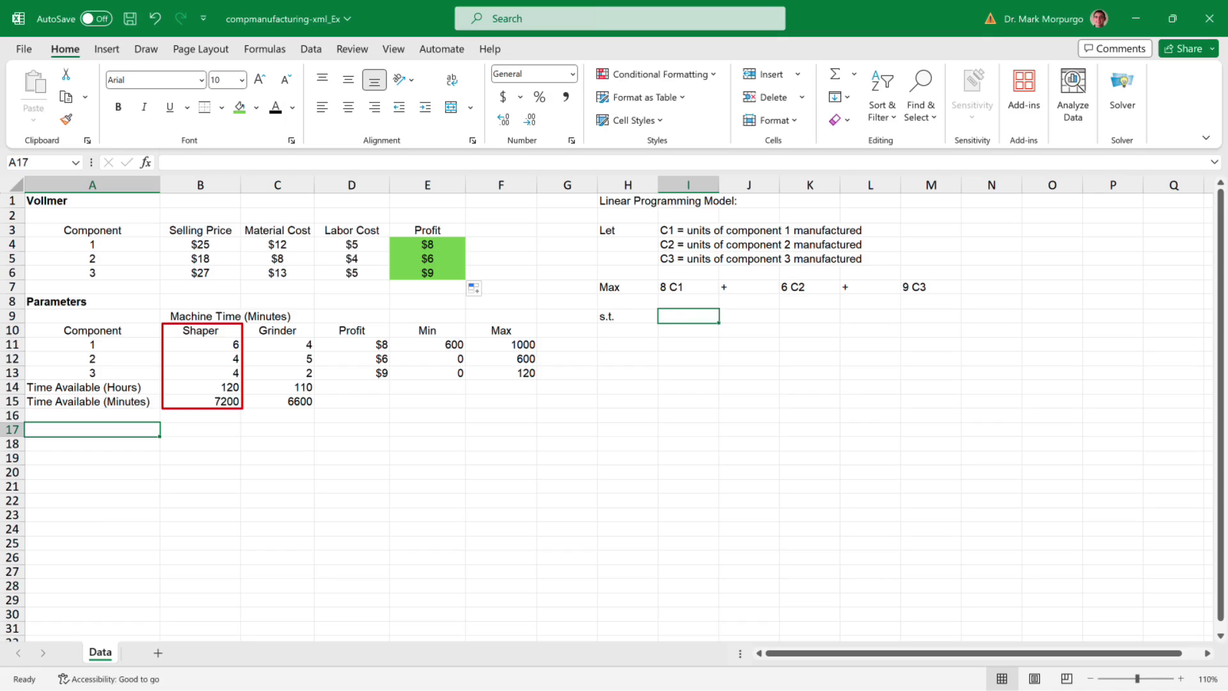
# Step: Enter the Shaper constraint 6 C1 + 4 C2 + 4 C3 ≤ 7200 across row 9
pyautogui.write('6 C1')
pyautogui.press('Tab')
pyautogui.write('+')
pyautogui.press('Tab')
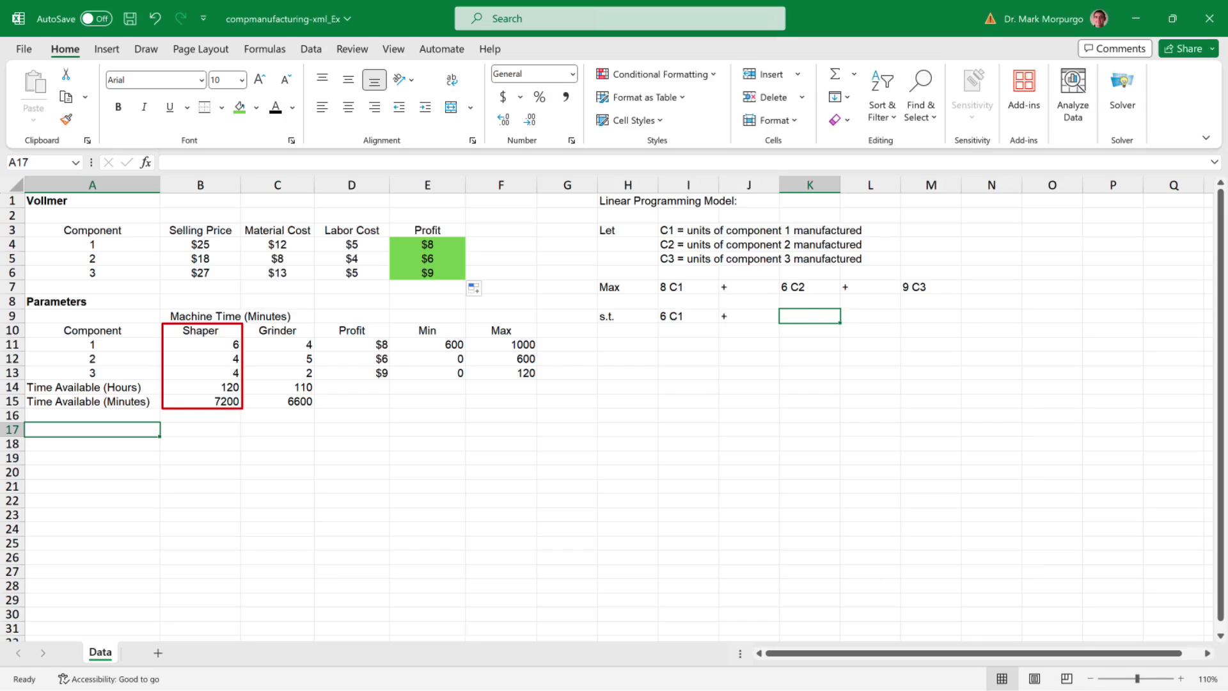
pyautogui.write('4 C2')
pyautogui.press('Tab')
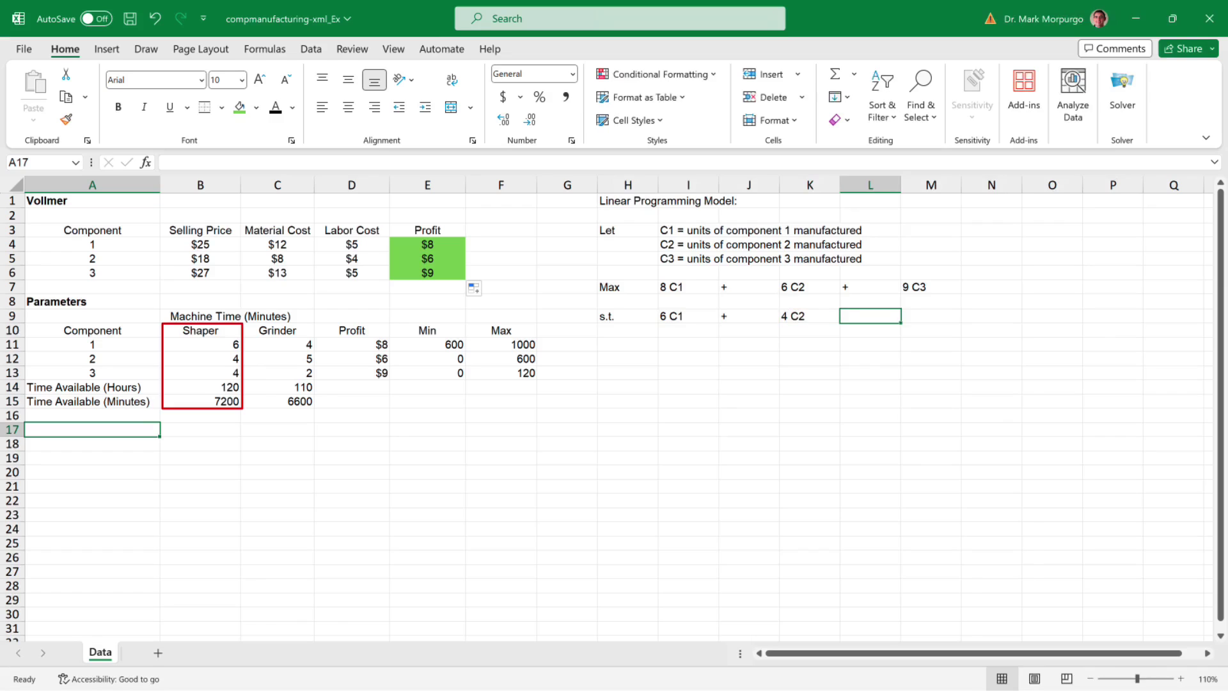
pyautogui.write('+')
pyautogui.press('Tab')
pyautogui.write('4 C3')
pyautogui.press('Tab')
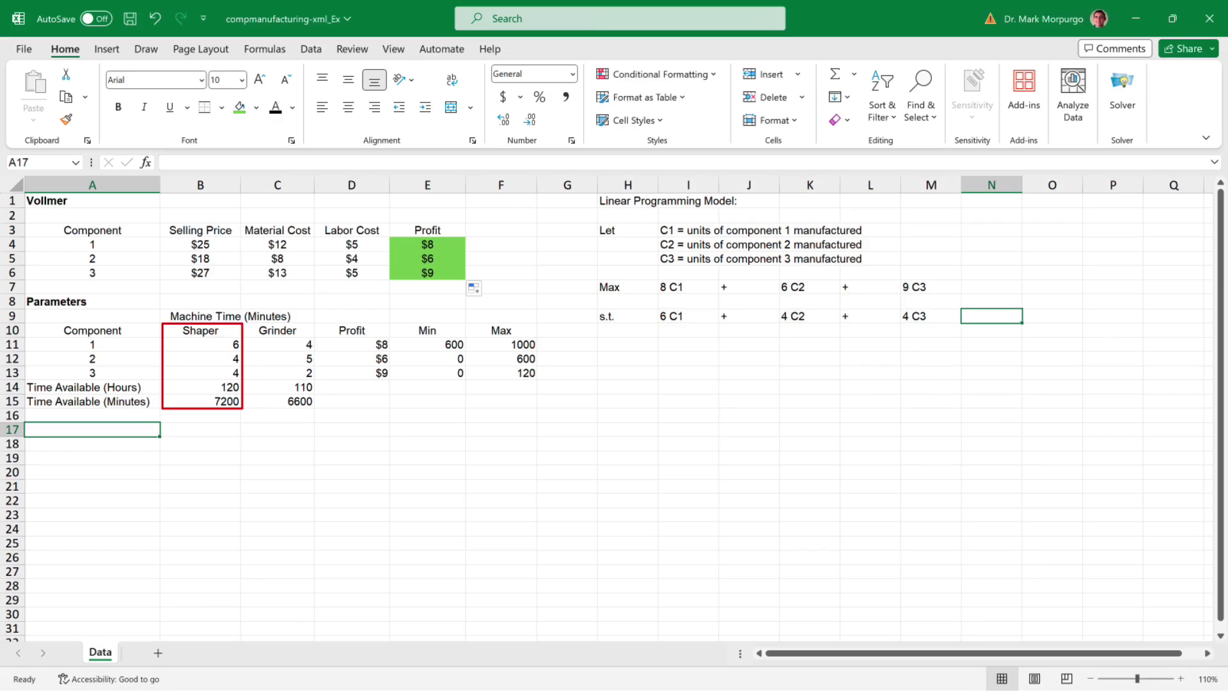
pyautogui.write('≤')
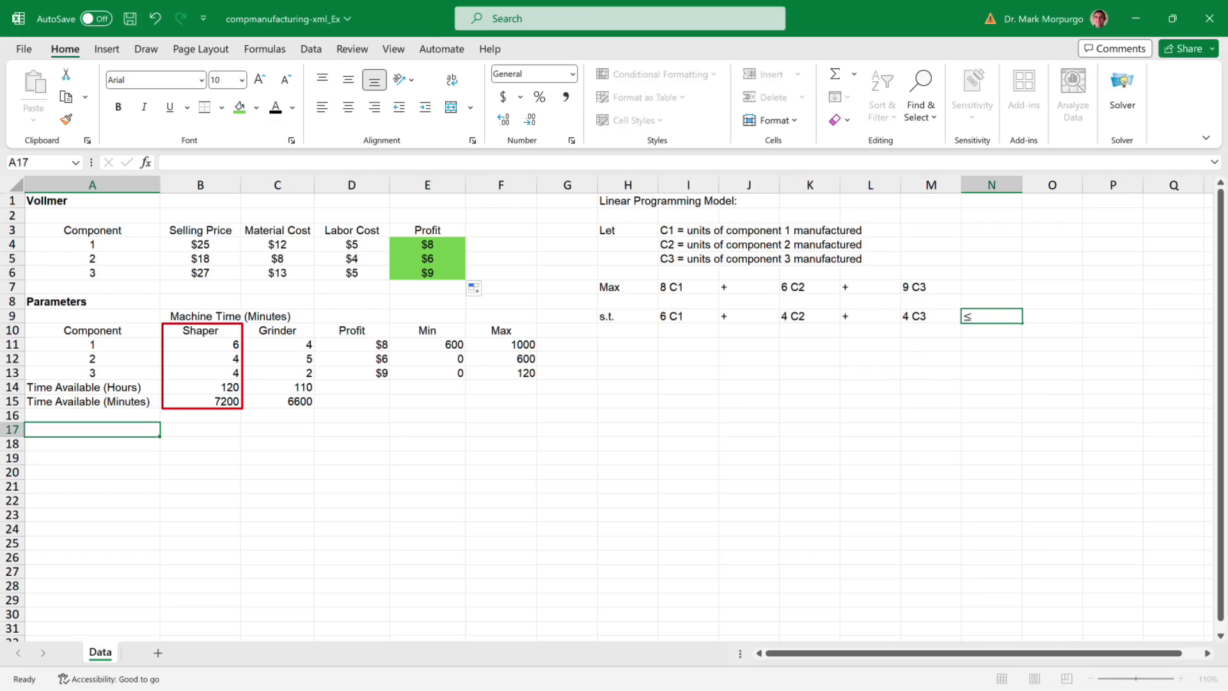
pyautogui.press('Tab')
pyautogui.write('7200')
pyautogui.press('Return')
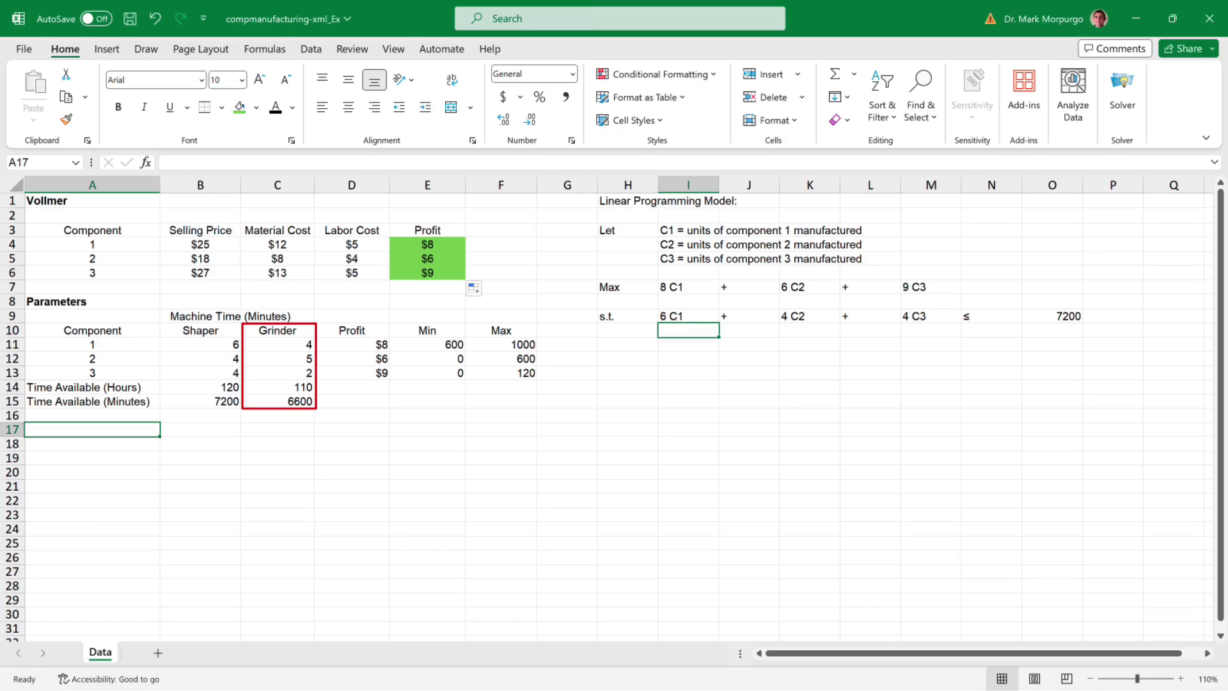
# Step: Enter the Grinder constraint 4 C1 + 5 C2 + 2 C3 ≤ 6600 across row 10
pyautogui.write('4 C1')
pyautogui.press('Tab')
pyautogui.write('+')
pyautogui.press('Tab')
pyautogui.write('5')
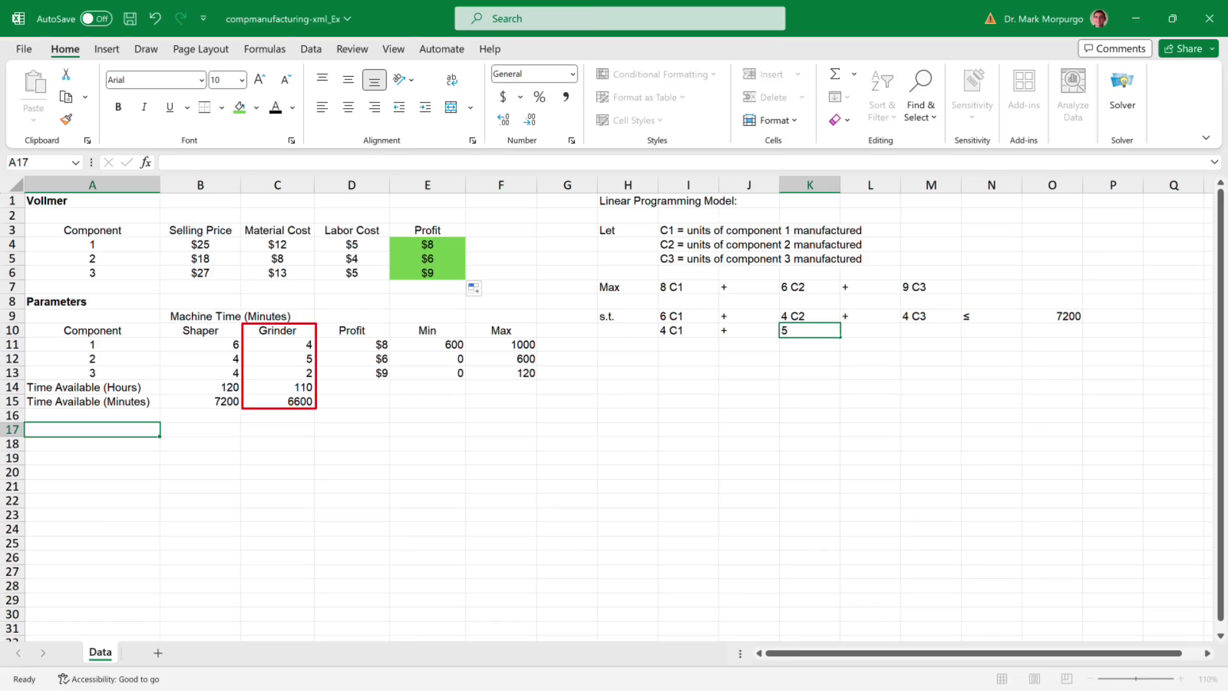
pyautogui.write(' C2')
pyautogui.press('Tab')
pyautogui.write('+')
pyautogui.press('Tab')
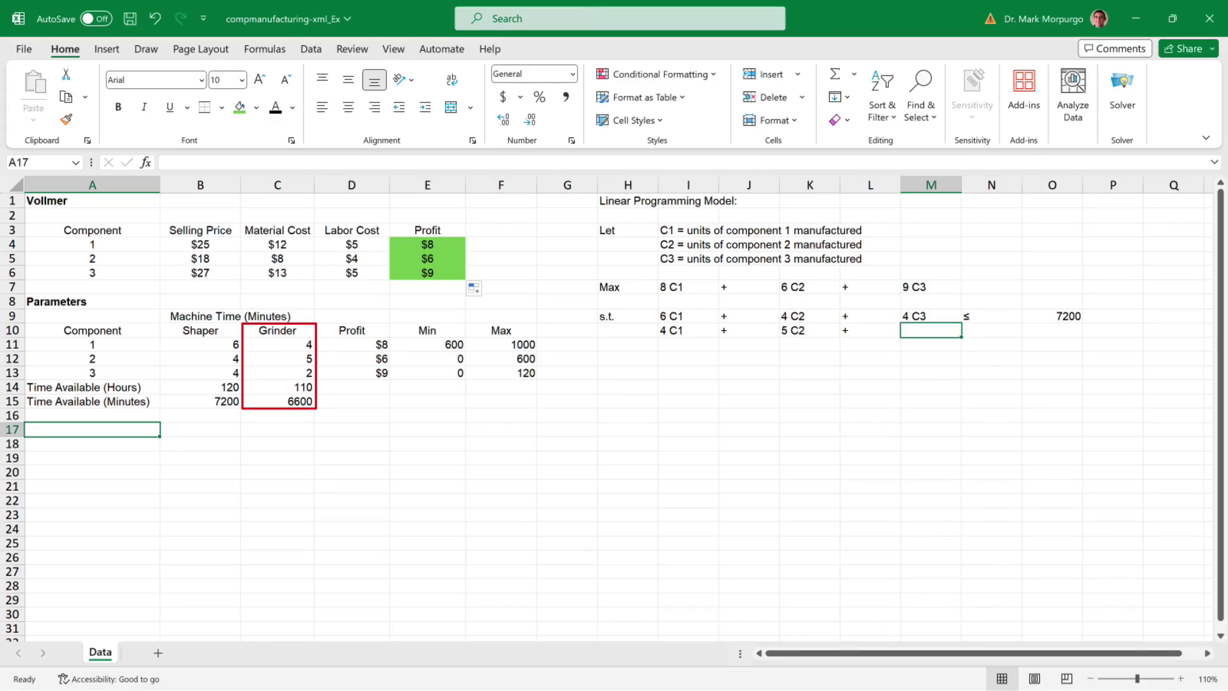
pyautogui.write('2 C3')
pyautogui.press('Tab')
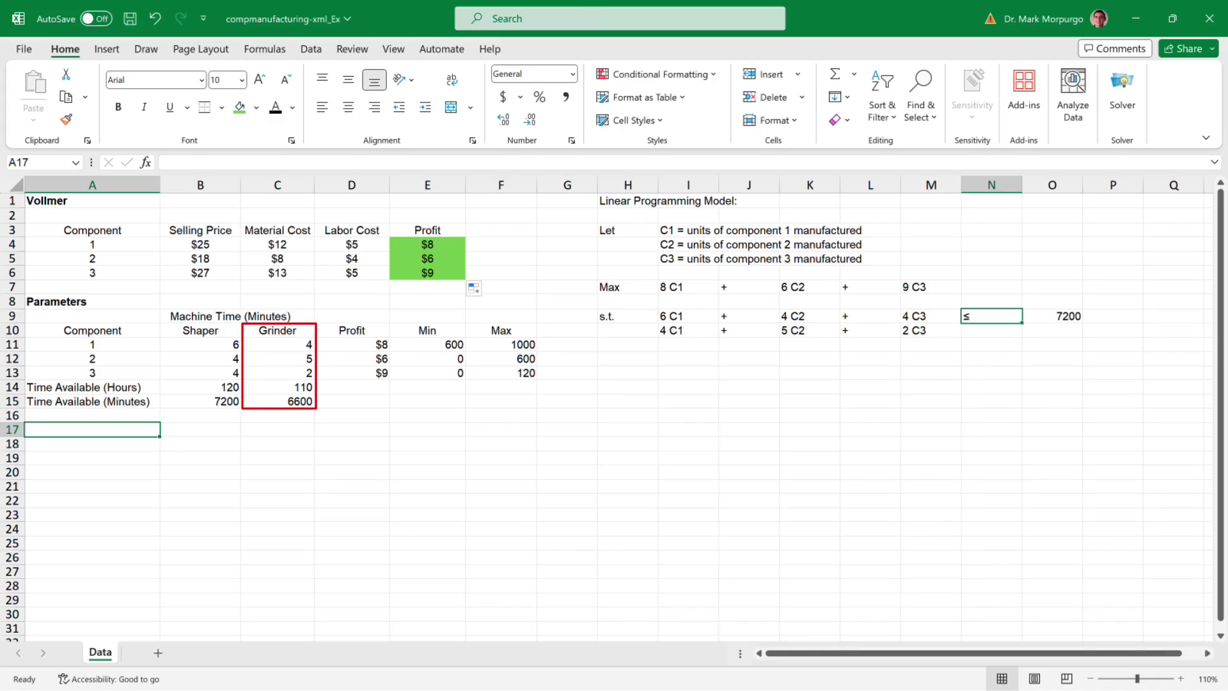
pyautogui.write('≤')
pyautogui.press('Tab')
pyautogui.write('6600')
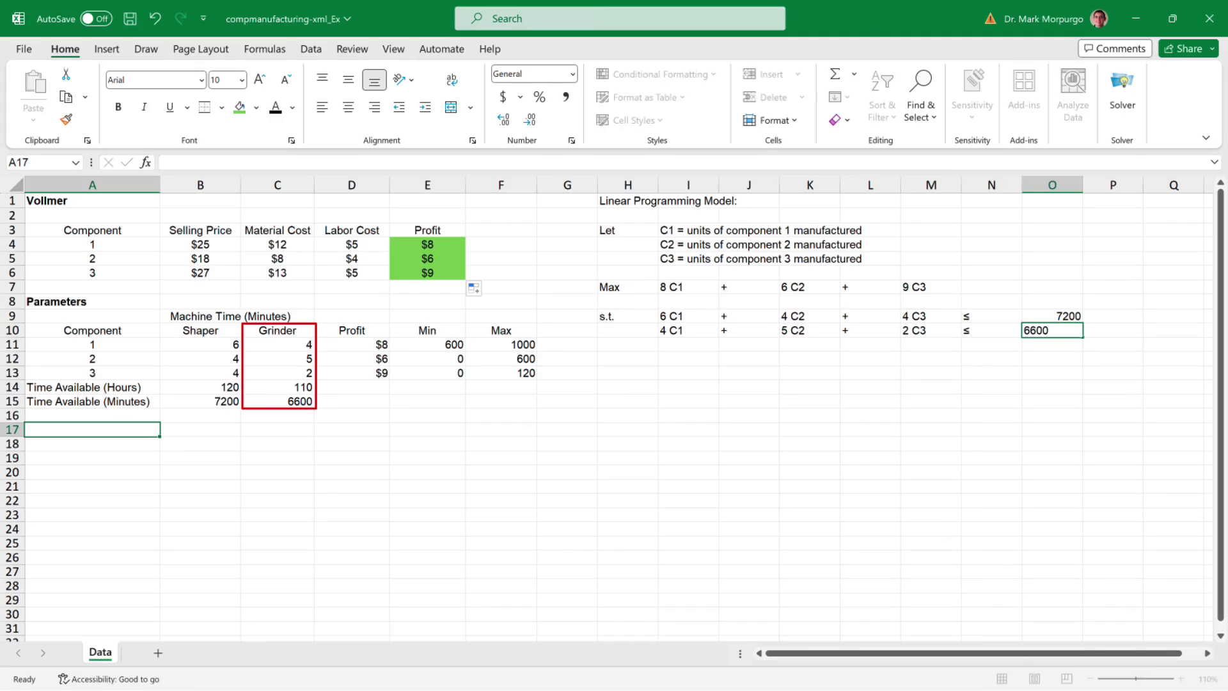
pyautogui.press('Return')
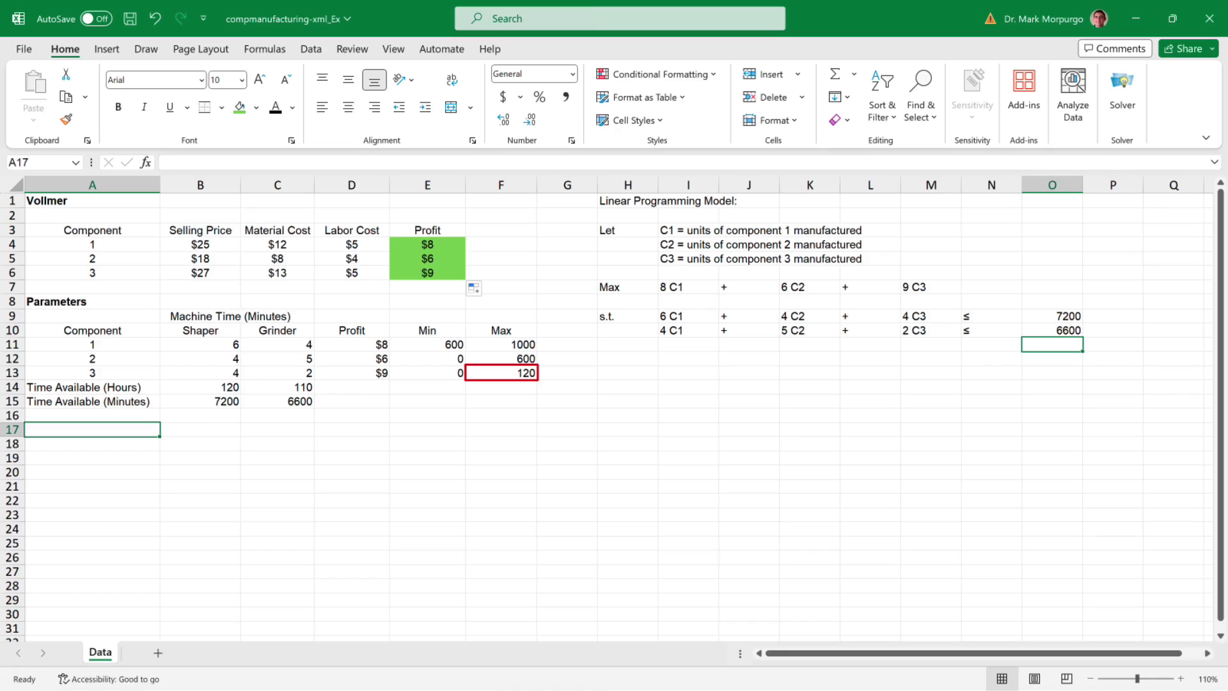
# Step: Add the bound constraints C3 ≤ 120 and C1 ≤ 1000
pyautogui.click(931, 344)
pyautogui.write('C3')
pyautogui.press('Tab')
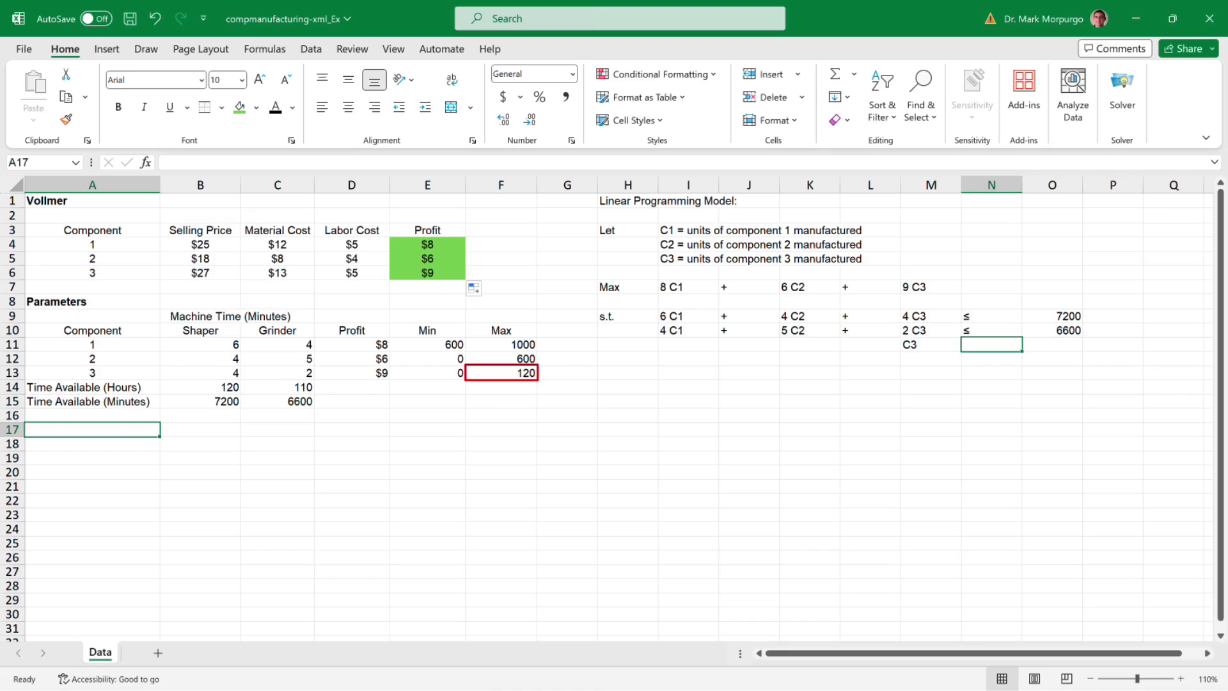
pyautogui.write('≤')
pyautogui.press('Tab')
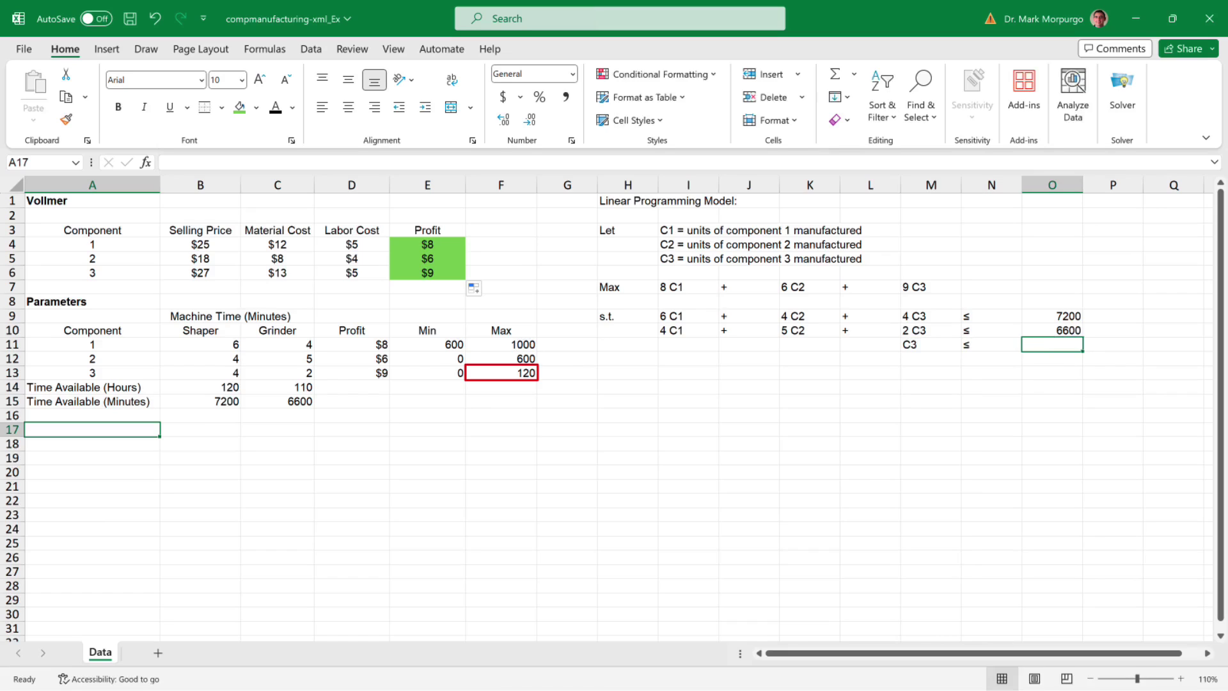
pyautogui.write('120')
pyautogui.press('Return')
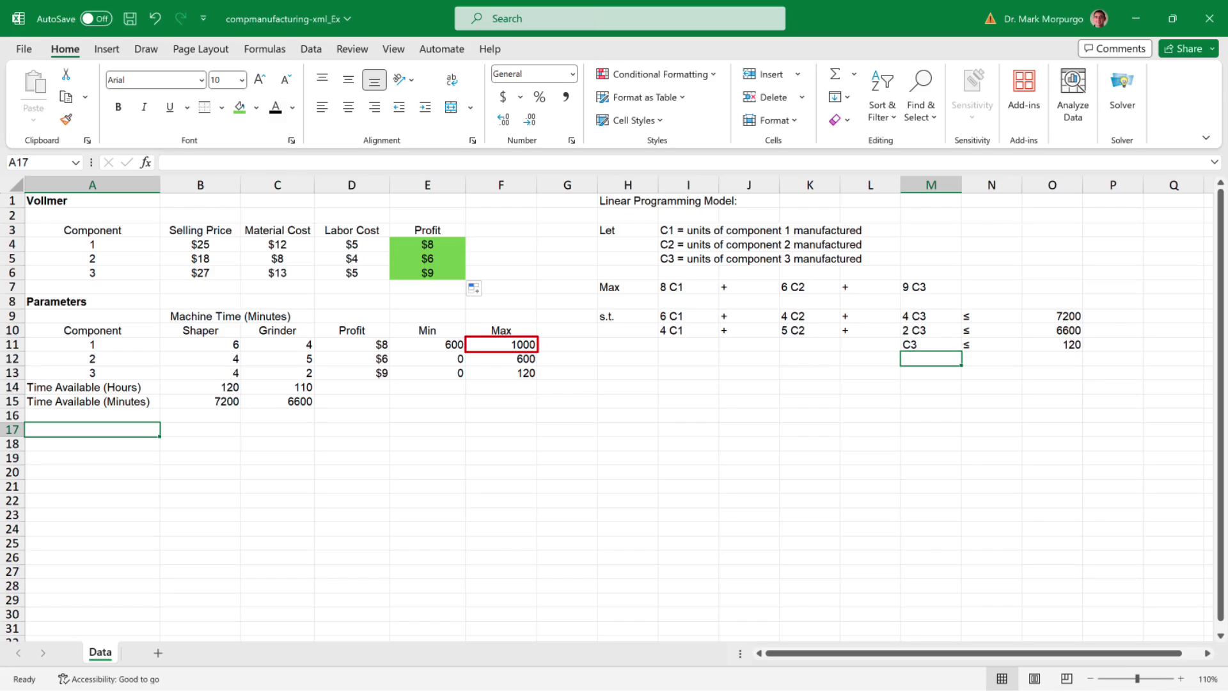
pyautogui.click(688, 358)
pyautogui.write('C1')
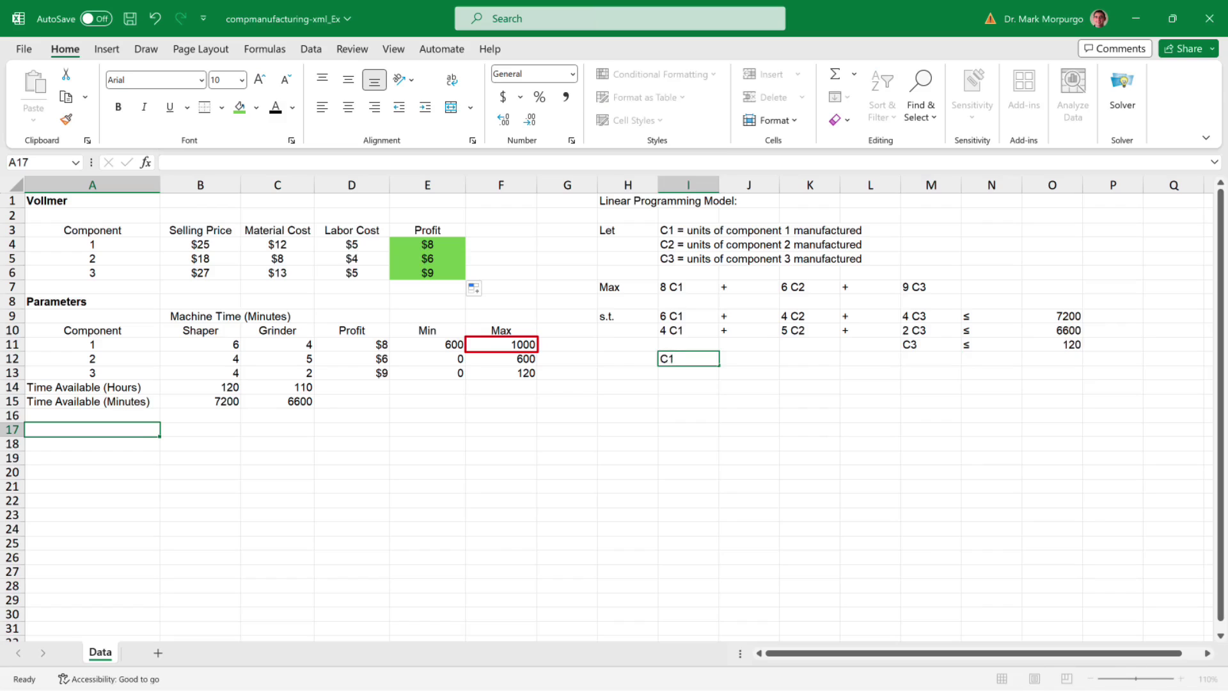
pyautogui.press('Tab')
pyautogui.press('Tab')
pyautogui.press('Tab')
pyautogui.press('Tab')
pyautogui.press('Tab')
pyautogui.write('≤')
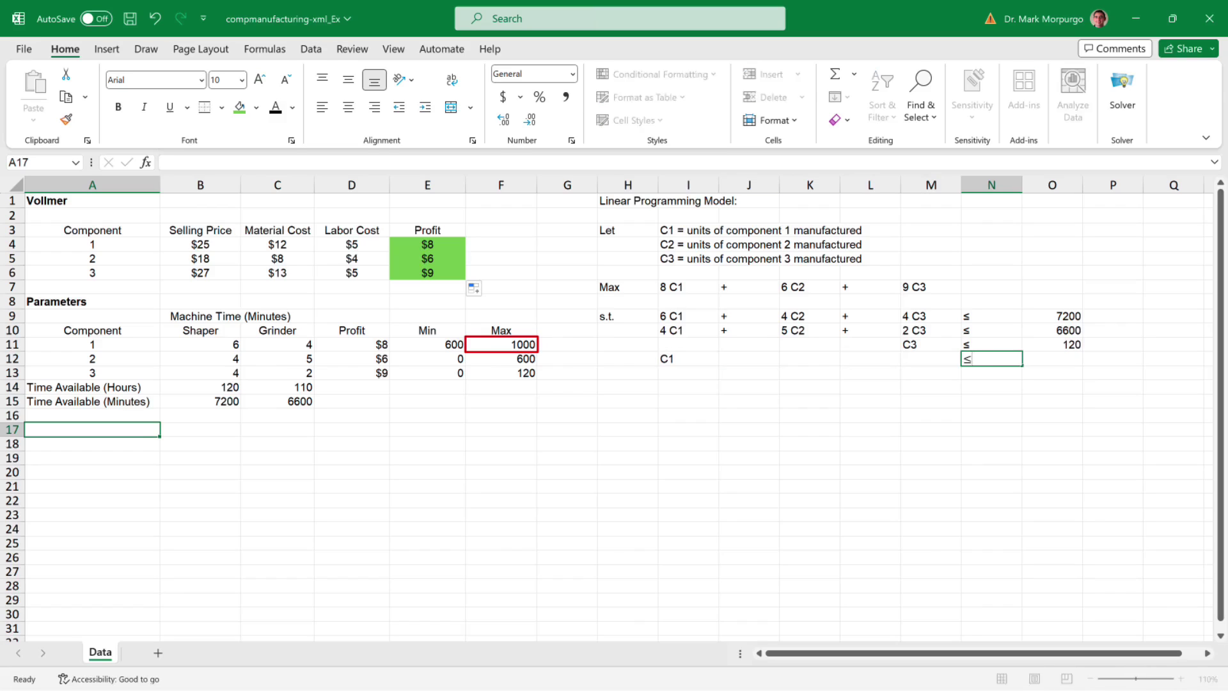
pyautogui.press('Tab')
pyautogui.write('1000')
pyautogui.press('Return')
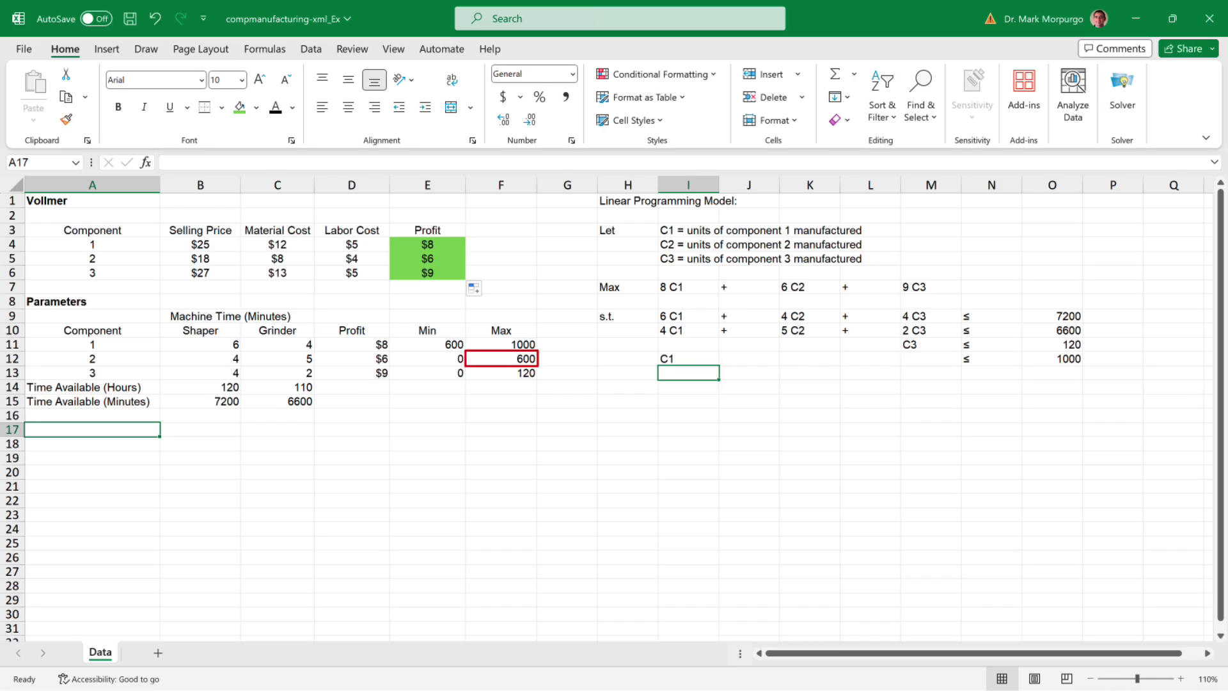
# Step: Add the constraints C2 ≤ 600 and C1 ≥ 600
pyautogui.press('Tab')
pyautogui.press('Tab')
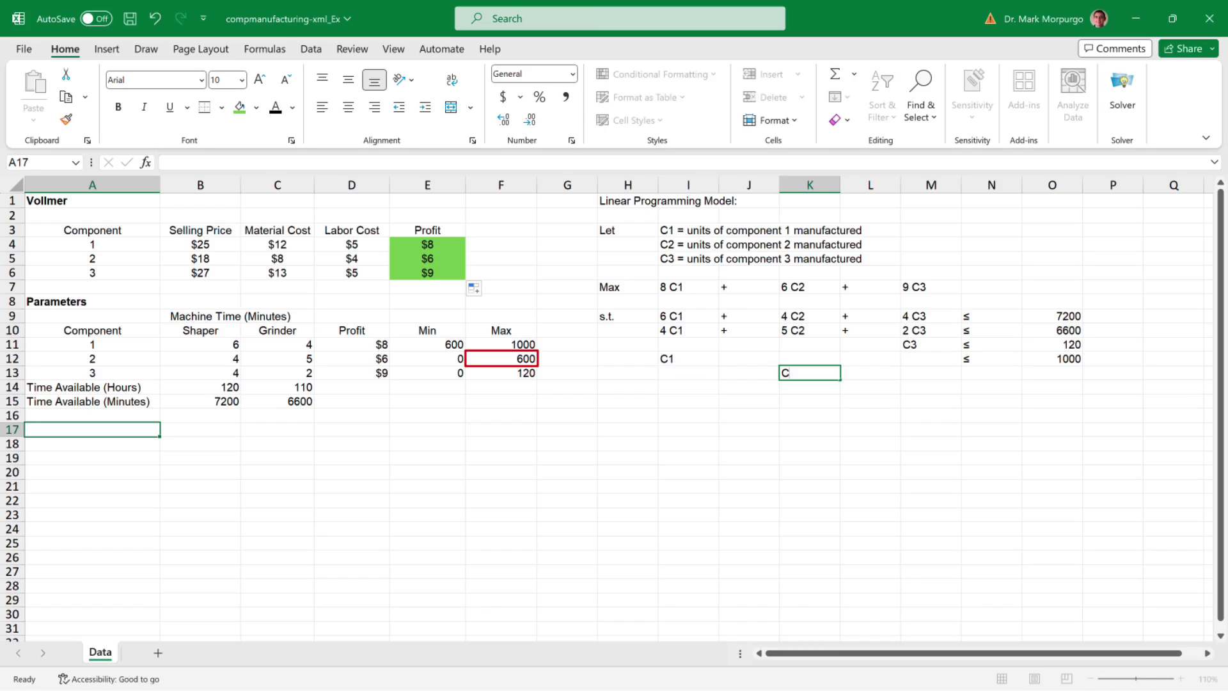
pyautogui.write('C2')
pyautogui.press('Tab')
pyautogui.press('Tab')
pyautogui.press('Tab')
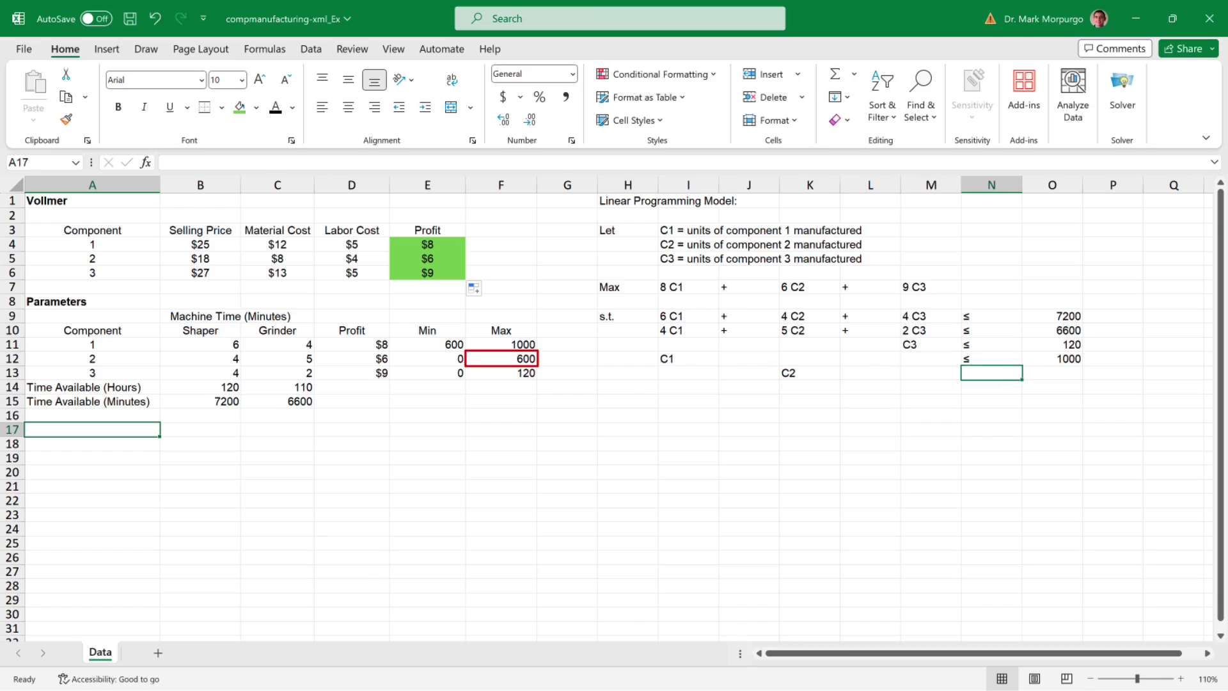
pyautogui.write('≤')
pyautogui.press('Tab')
pyautogui.write('600')
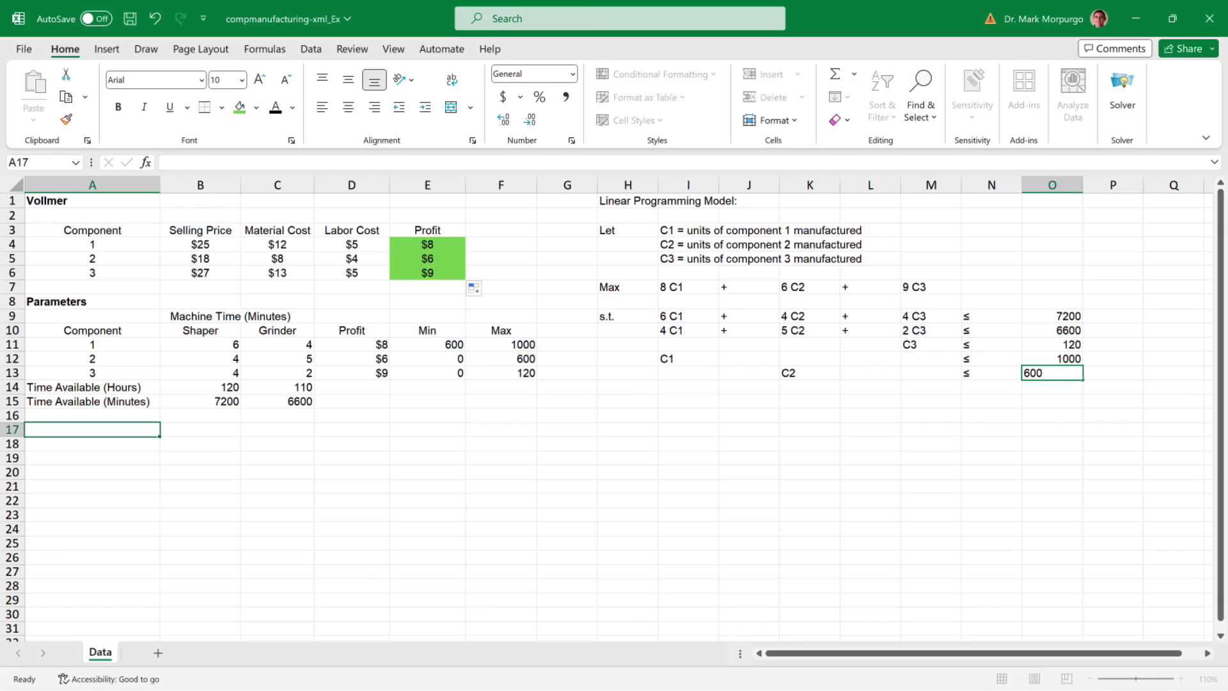
pyautogui.press('Return')
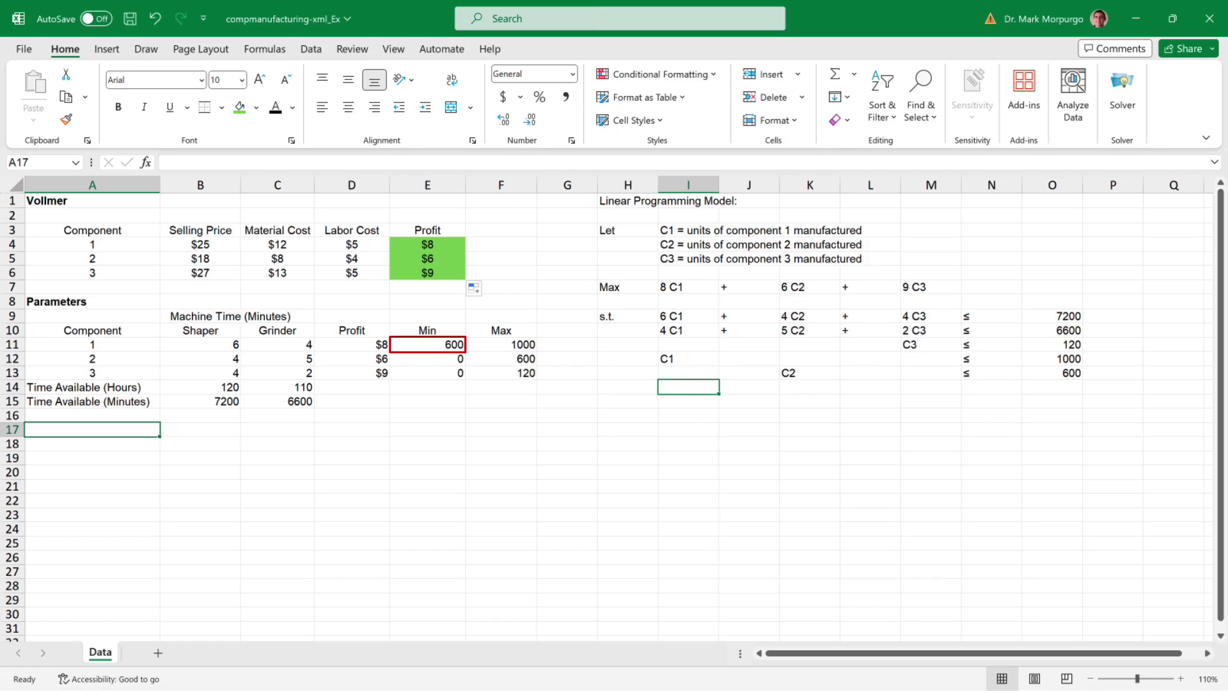
pyautogui.write('C1')
pyautogui.click(991, 387)
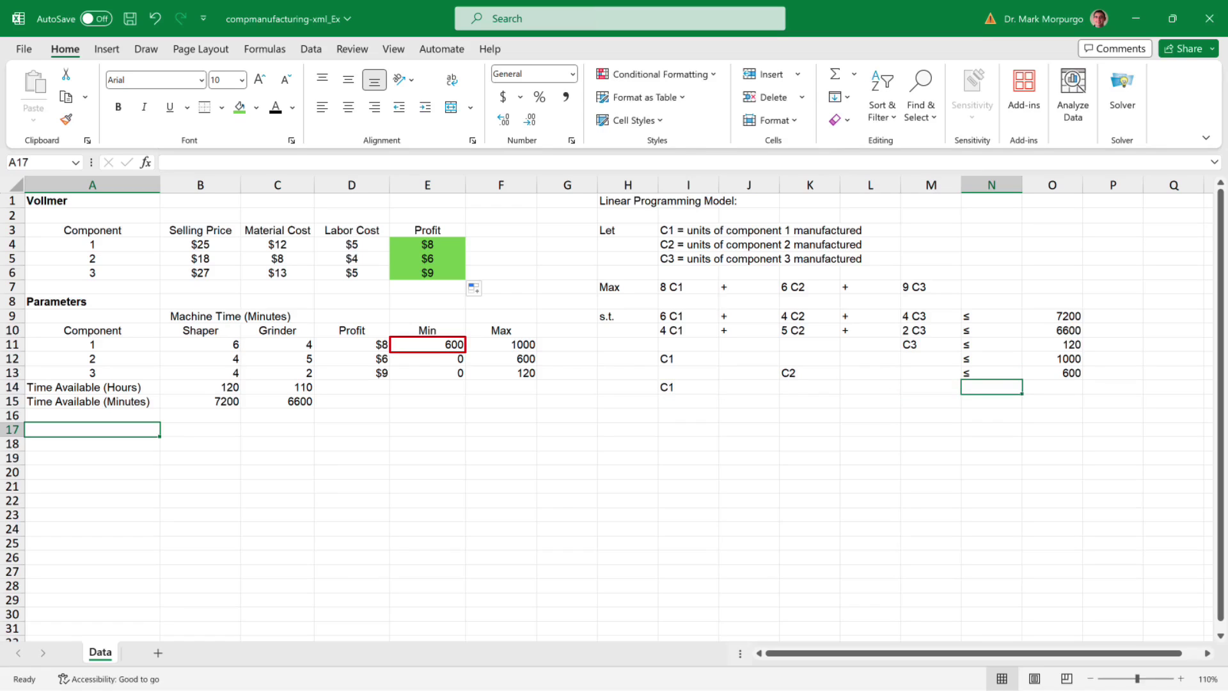
pyautogui.write('≥')
pyautogui.press('Tab')
pyautogui.write('600')
pyautogui.press('Return')
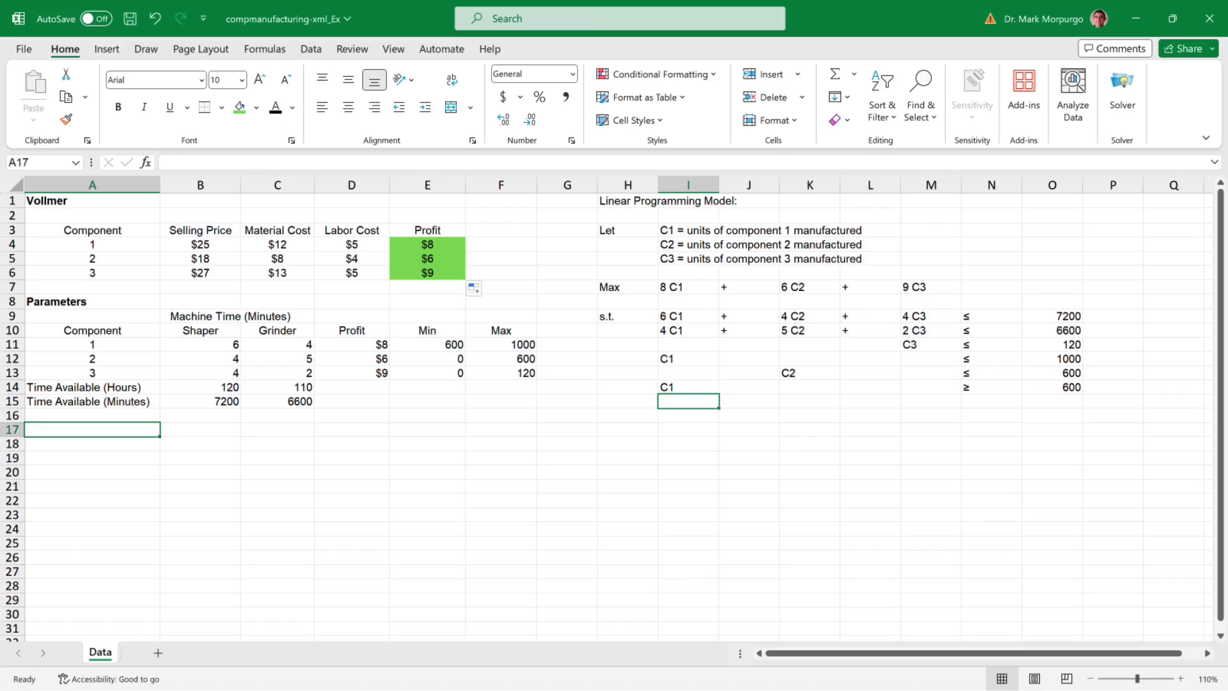
# Step: Start the nonnegativity constraint row C1, C2, C3 ≥
pyautogui.click(931, 415)
pyautogui.write('C1, C2,')
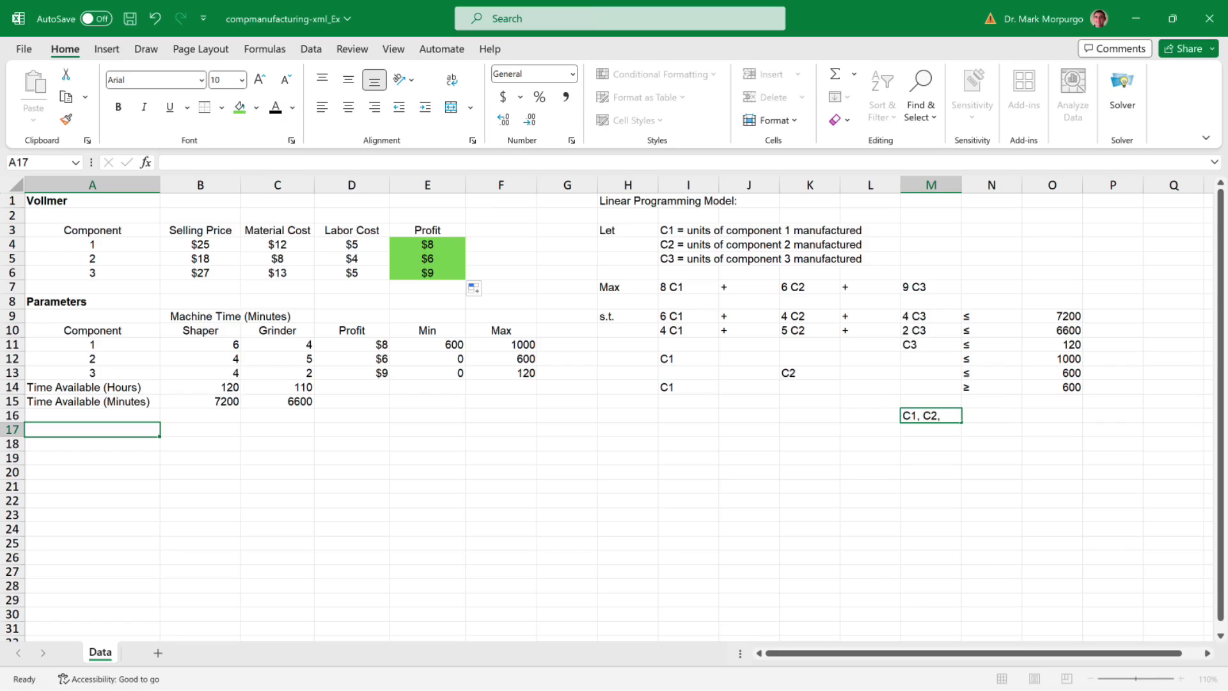
pyautogui.write(' C3')
pyautogui.press('Tab')
pyautogui.write('≥')
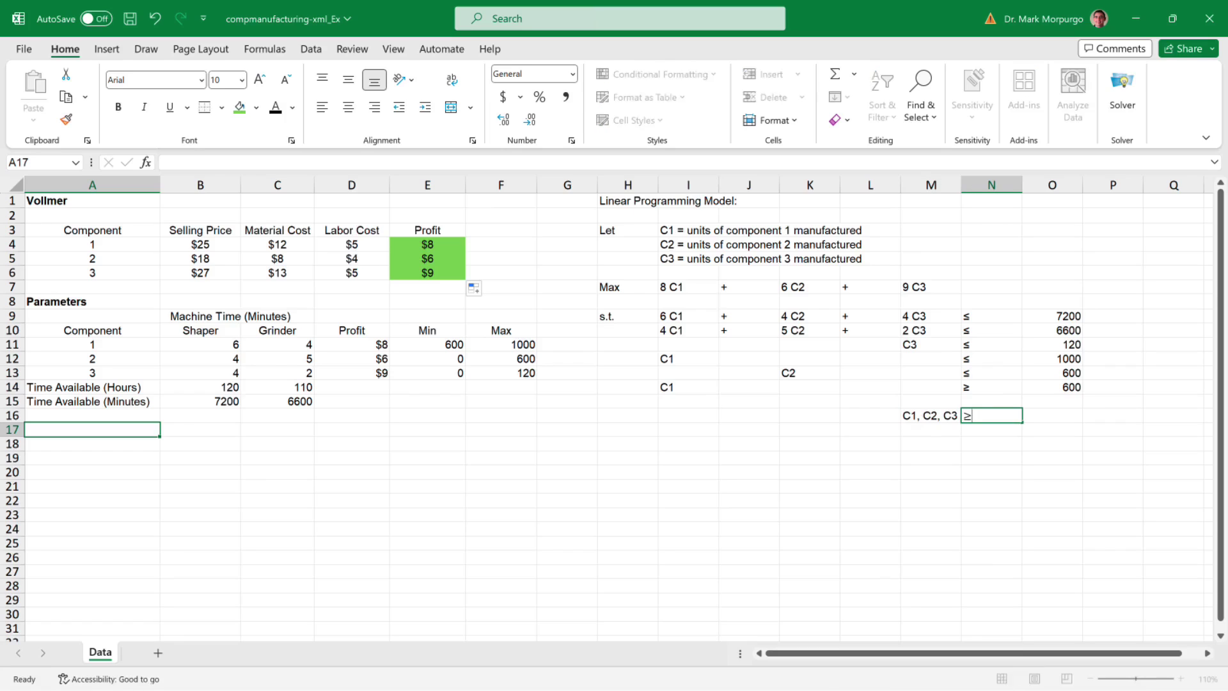
pyautogui.press('Tab')
# Step: Add a bold 'Model' heading and a centered Component column numbered 1, 2, 3
pyautogui.write('Model')
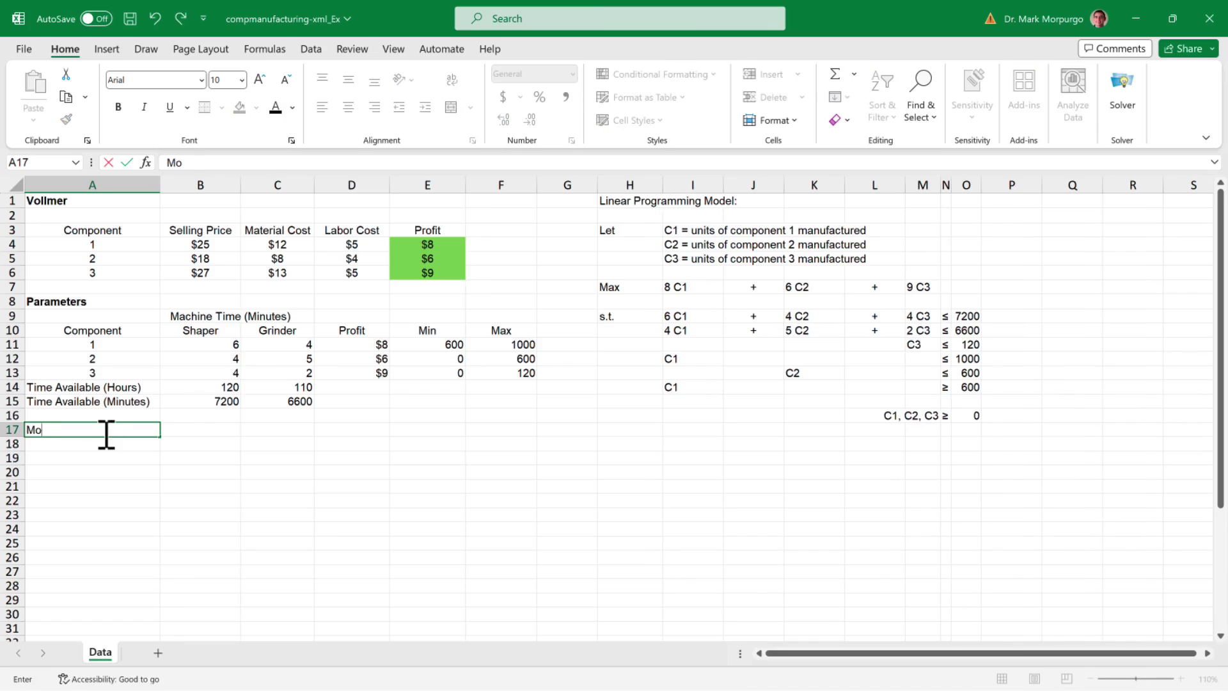
pyautogui.hotkey('ctrl', 'Return')
pyautogui.hotkey('ctrl', 'b')
pyautogui.press('Down')
pyautogui.press('Down')
pyautogui.write('C')
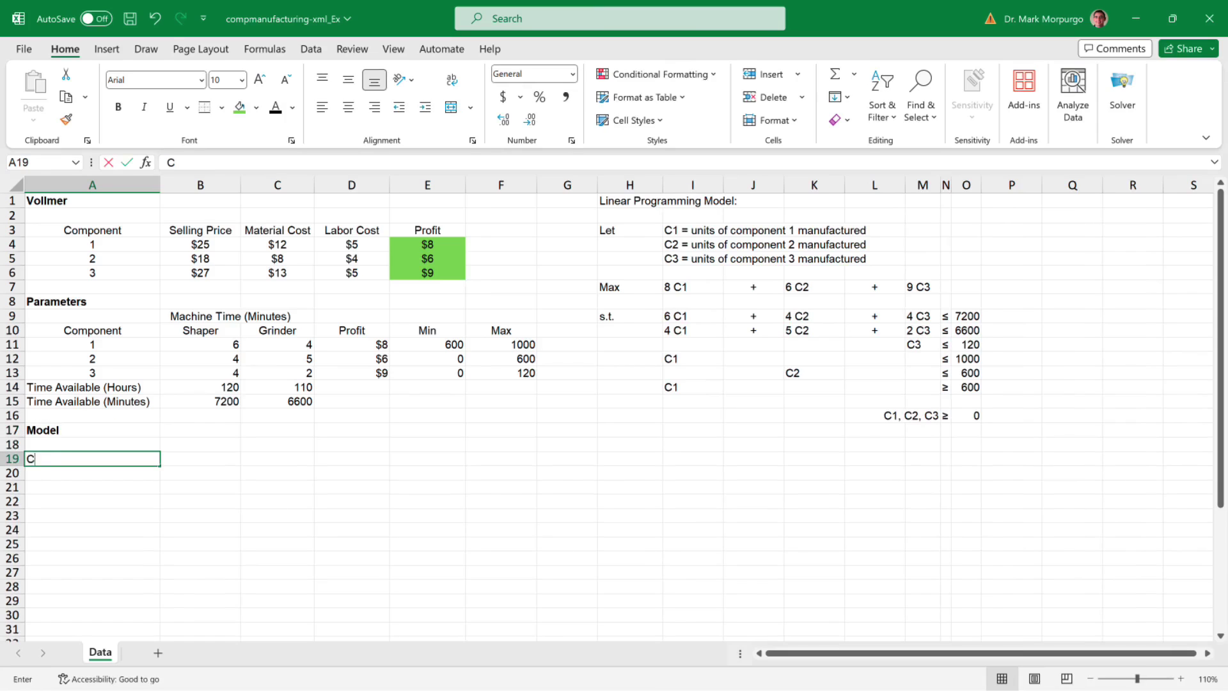
pyautogui.write('omponent')
pyautogui.press('Return')
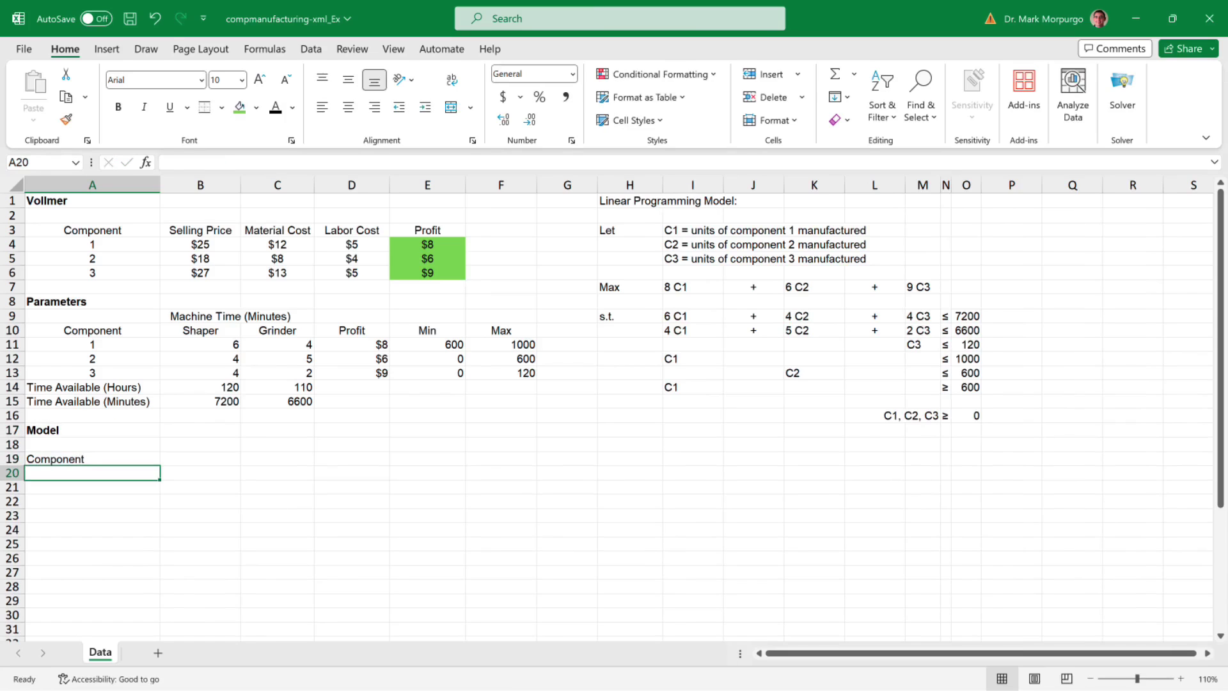
pyautogui.write('1')
pyautogui.press('Return')
pyautogui.write('2')
pyautogui.press('Return')
pyautogui.write('3')
pyautogui.hotkey('ctrl', 'Return')
pyautogui.hotkey('shift', 'Up')
pyautogui.hotkey('shift', 'Up')
pyautogui.hotkey('shift', 'Up')
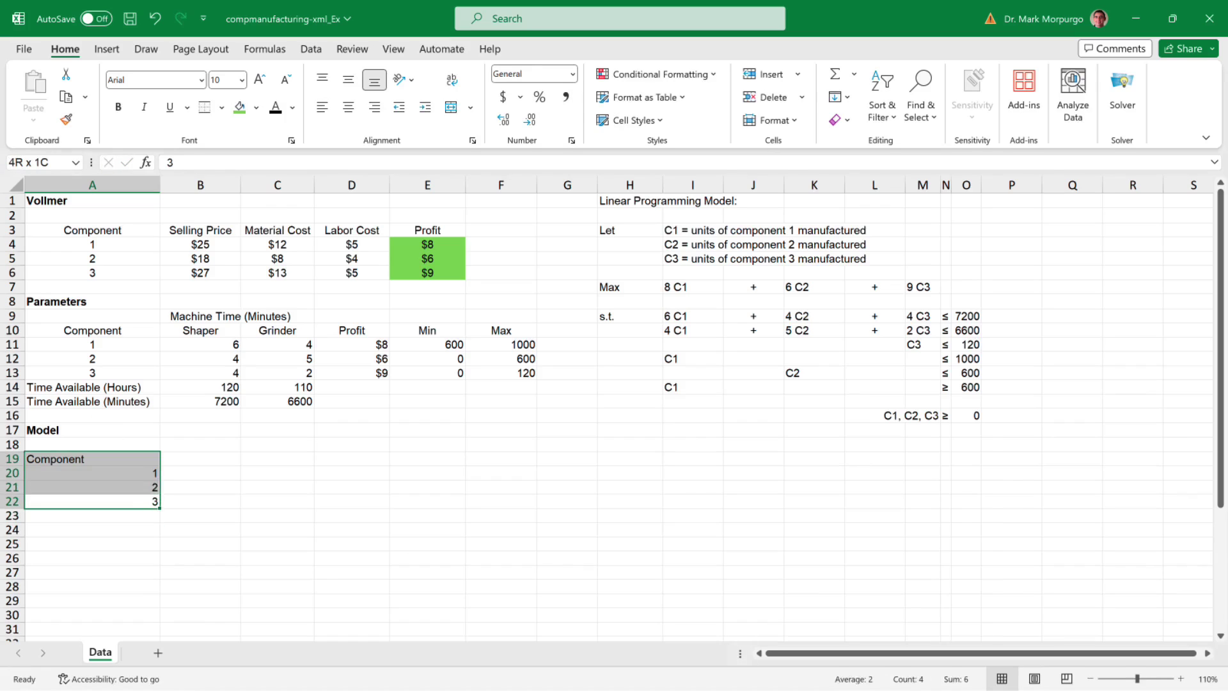
pyautogui.click(348, 108)
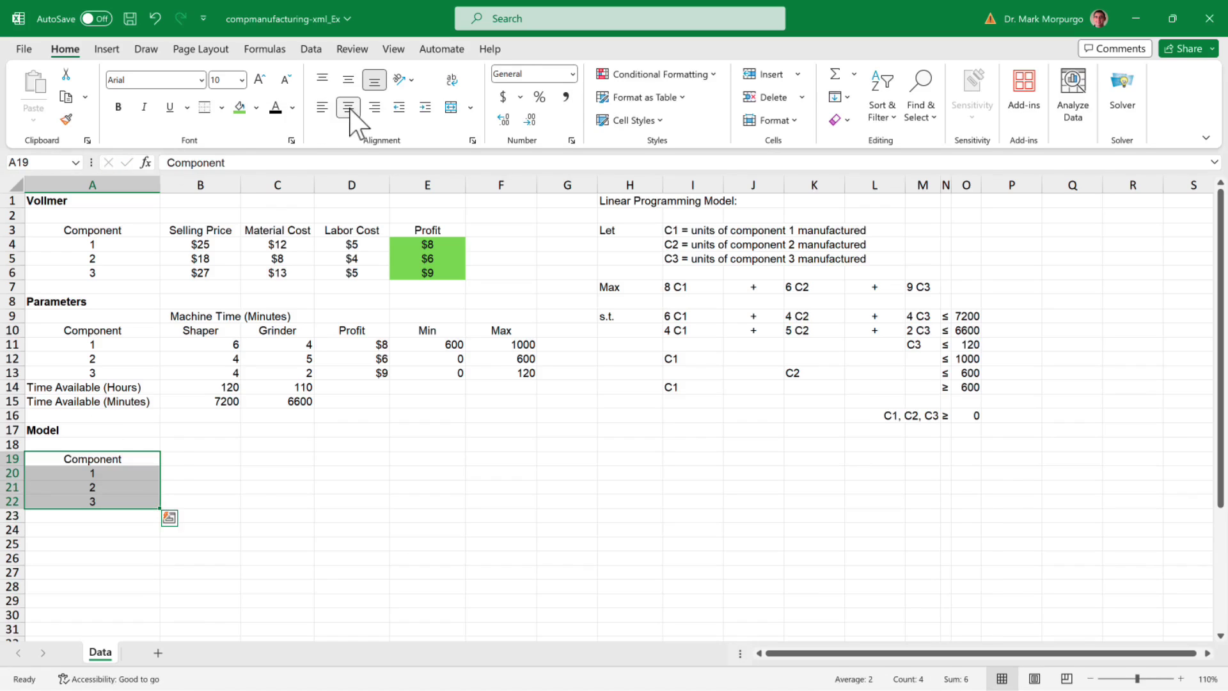
# Step: Add a 'To Produce' header and shade its three cells light blue
pyautogui.press('Right')
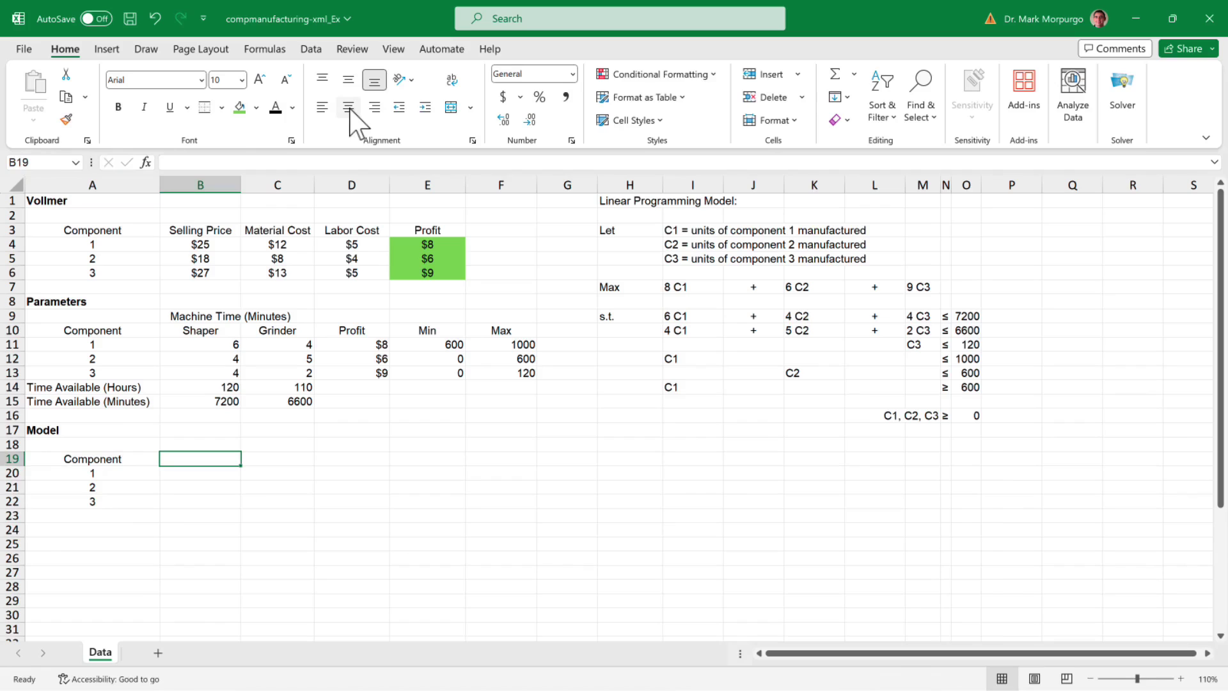
pyautogui.write('To Produce')
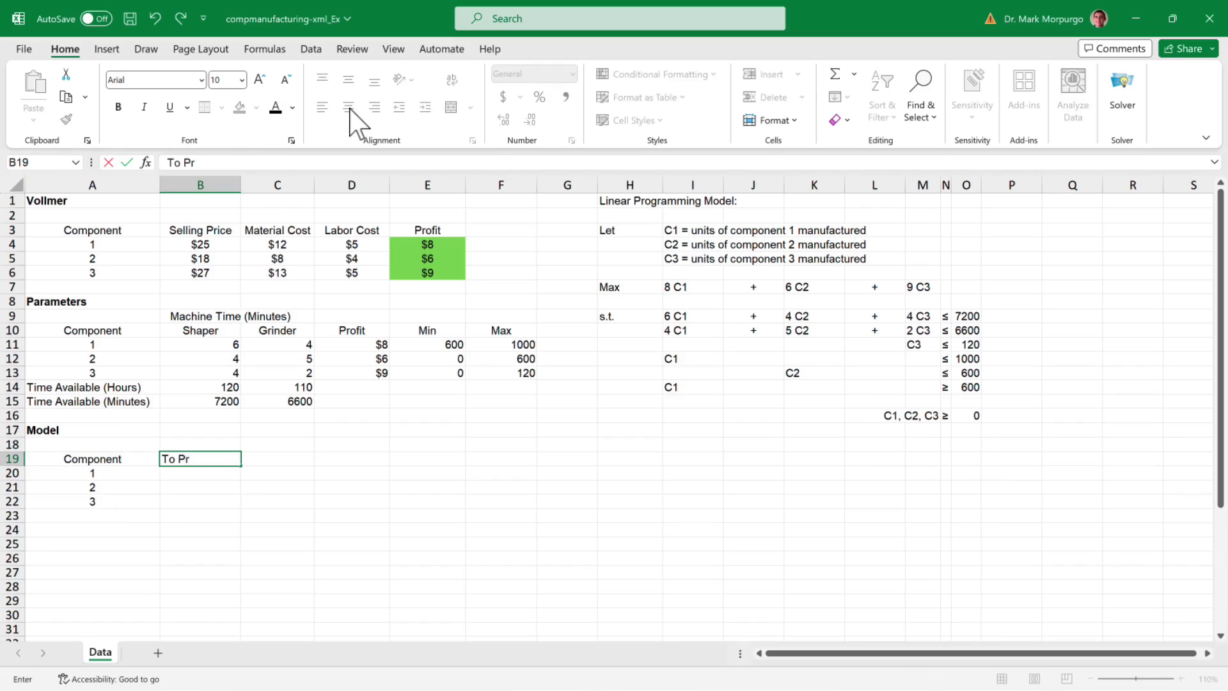
pyautogui.press('Return')
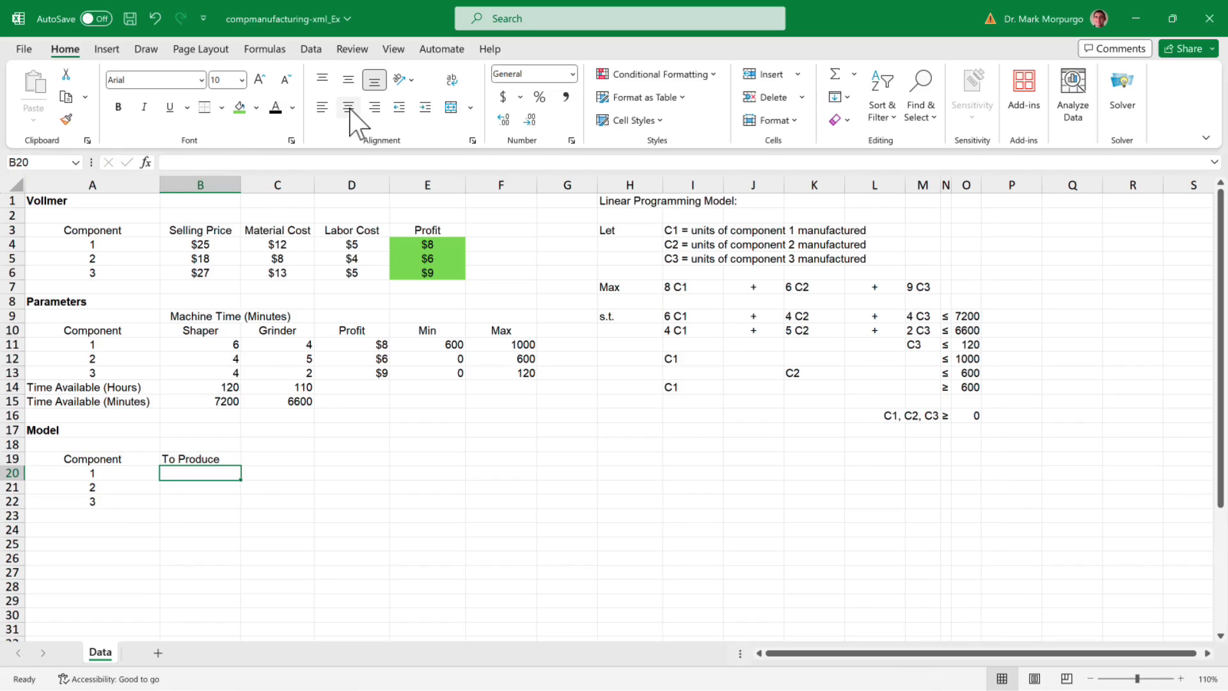
pyautogui.hotkey('shift', 'Down')
pyautogui.hotkey('shift', 'Down')
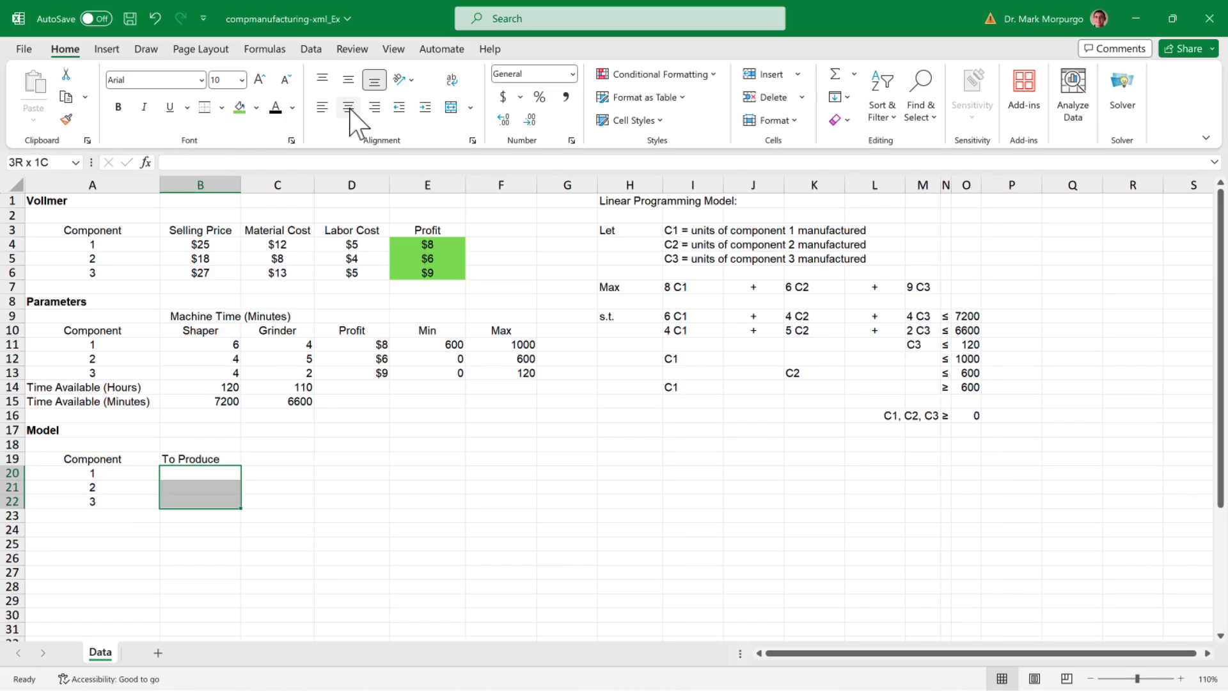
pyautogui.click(256, 108)
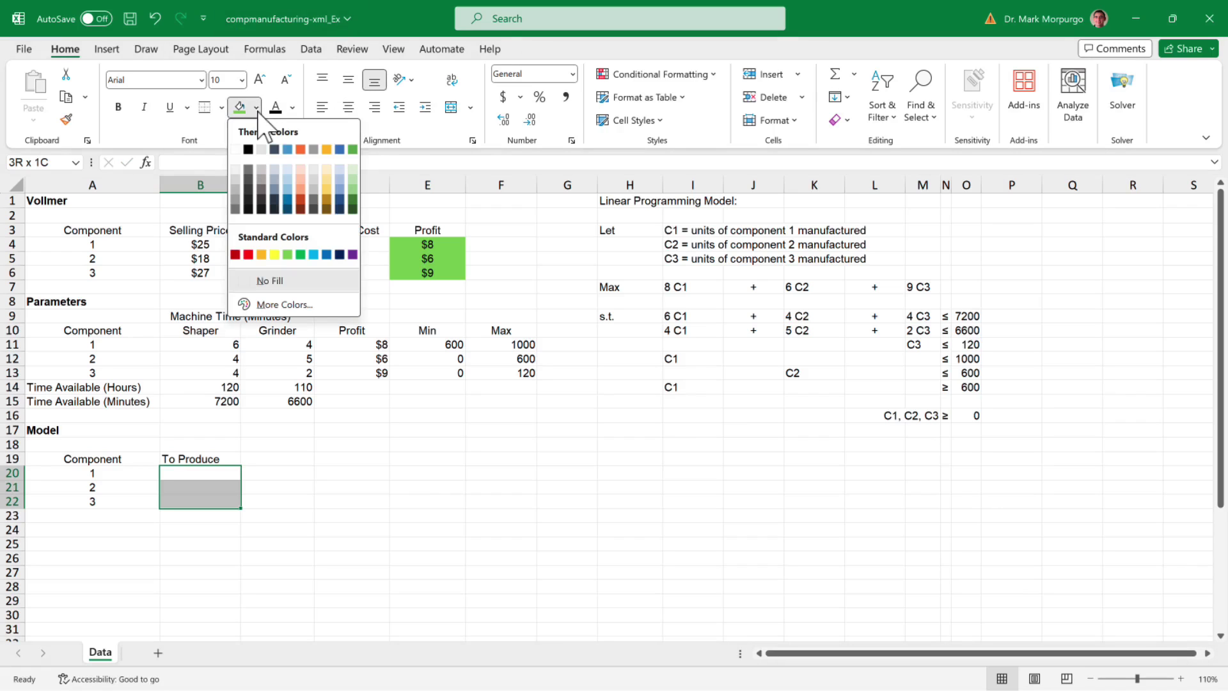
pyautogui.click(340, 180)
pyautogui.click(93, 529)
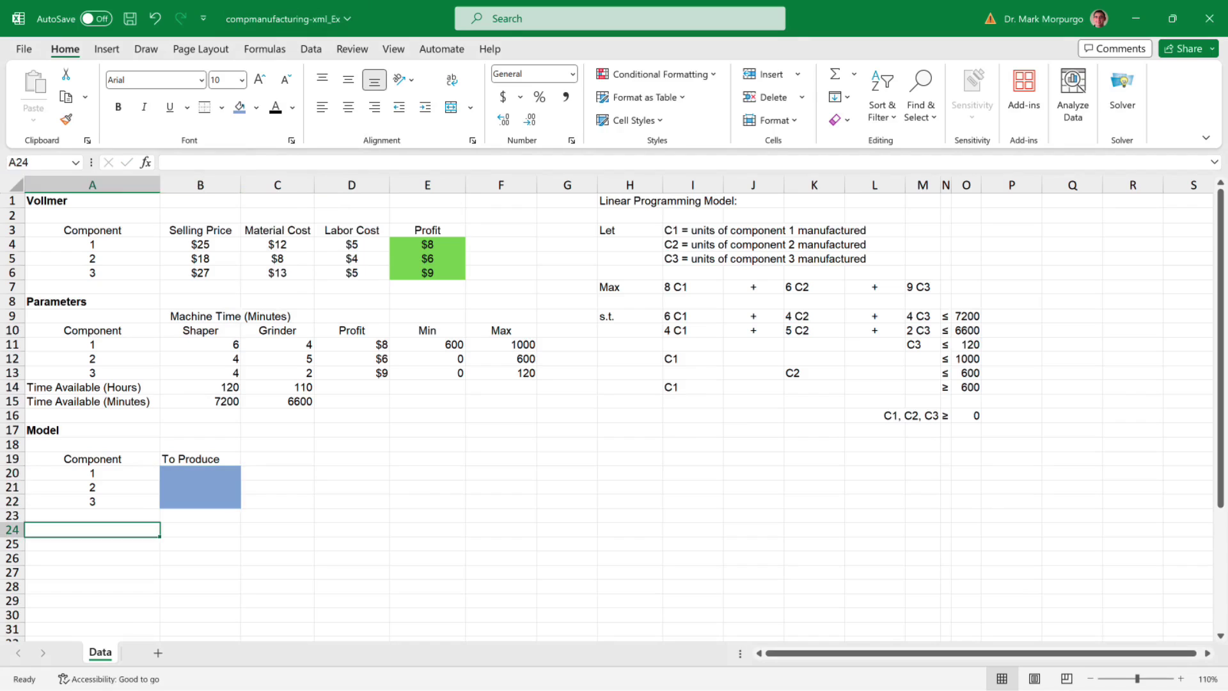
pyautogui.click(200, 543)
# Step: Add Shaper and Grinder headers and a Minutes Used row with both cells shaded blue
pyautogui.write('Shaper')
pyautogui.press('Tab')
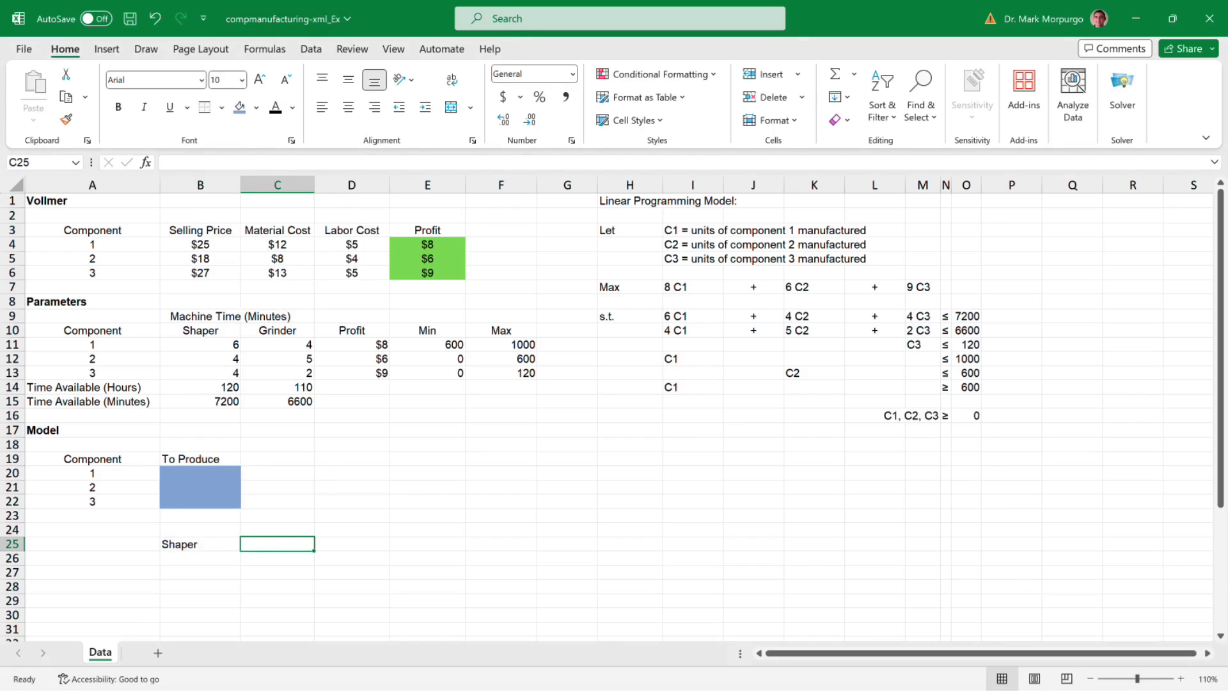
pyautogui.write('Grinder')
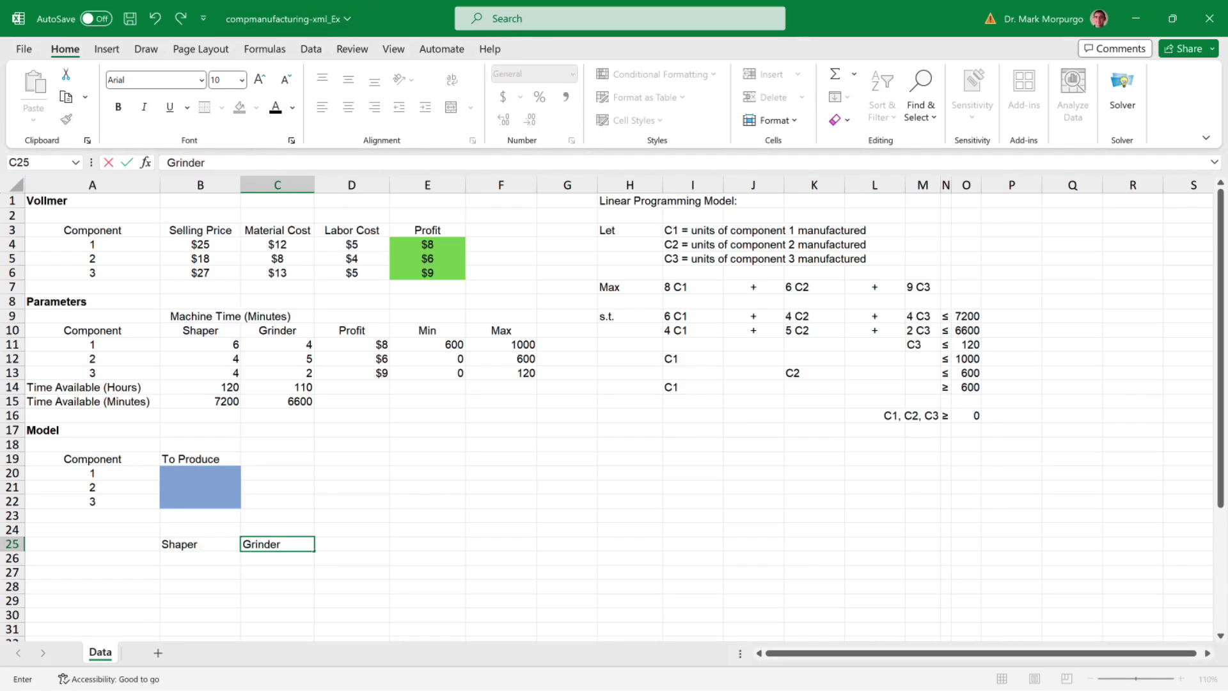
pyautogui.click(92, 557)
pyautogui.write('Minutes Use')
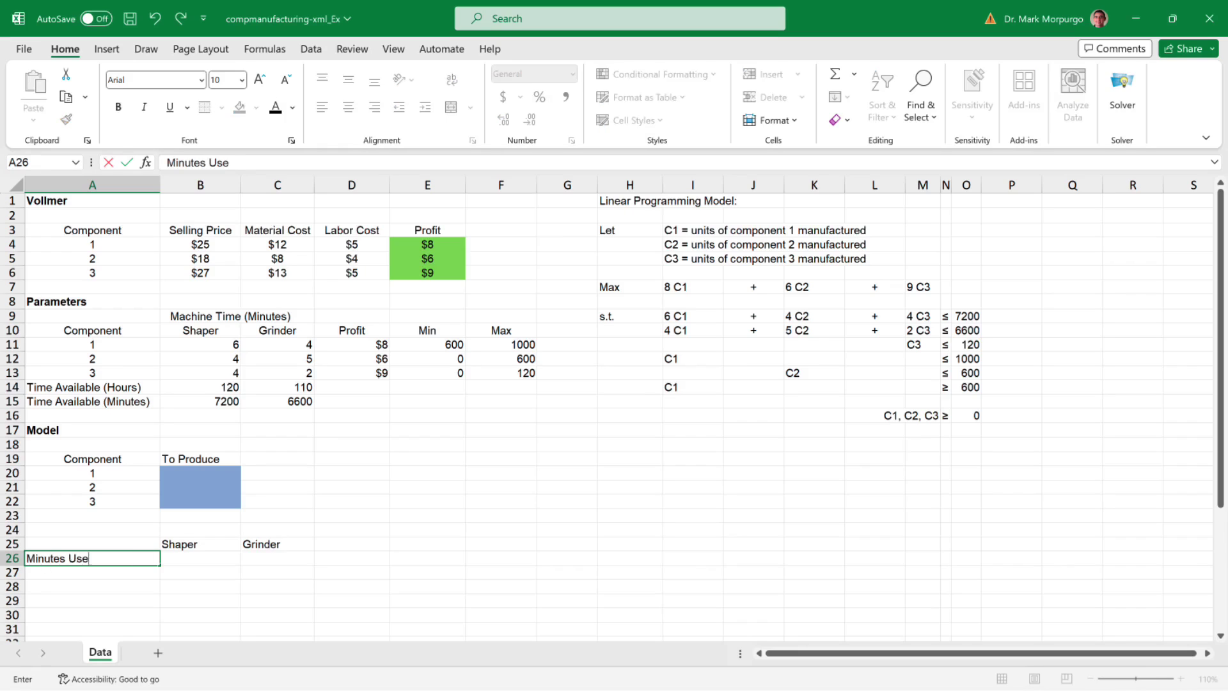
pyautogui.write('d')
pyautogui.press('Tab')
pyautogui.hotkey('shift', 'Right')
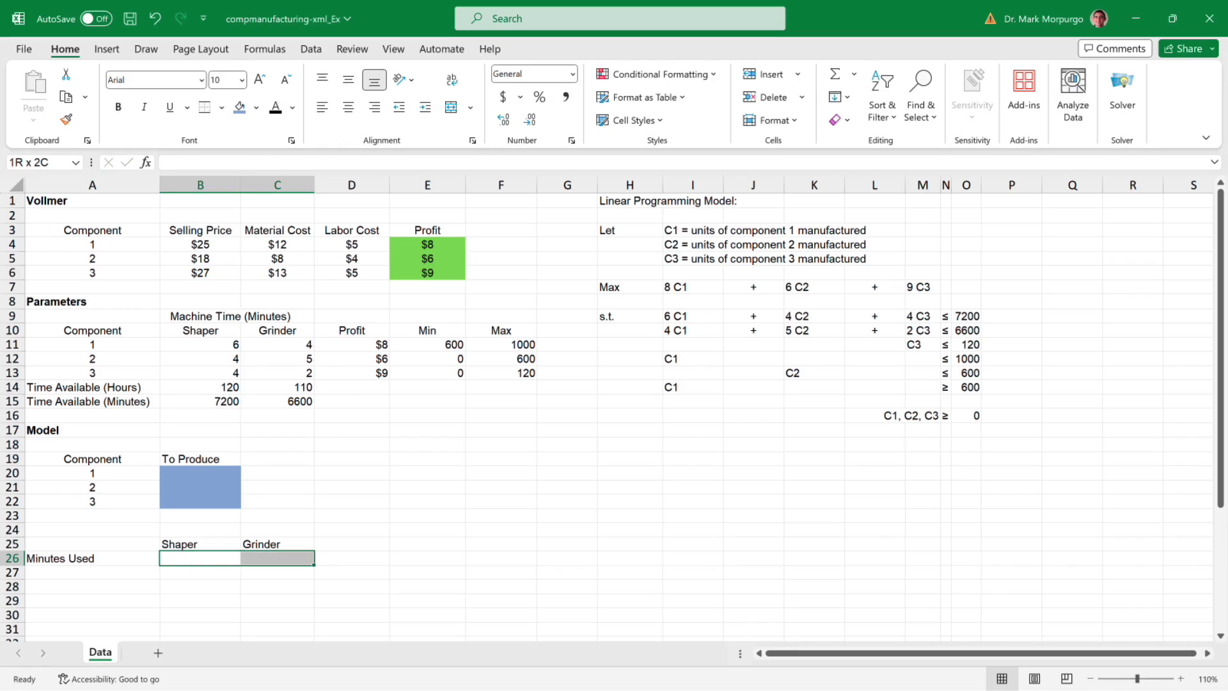
pyautogui.click(239, 111)
# Step: Center the Shaper and Grinder headers and begin a formula in B26
pyautogui.press('Down')
pyautogui.press('Up')
pyautogui.press('Up')
pyautogui.hotkey('shift', 'Right')
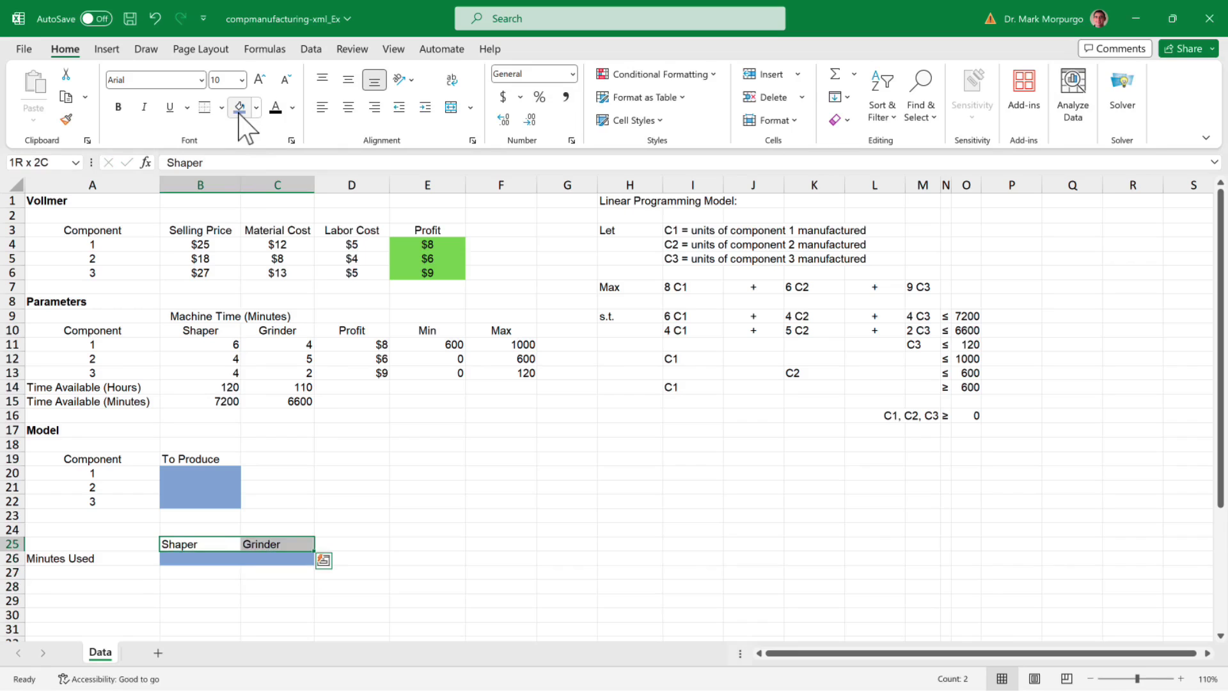
pyautogui.click(348, 108)
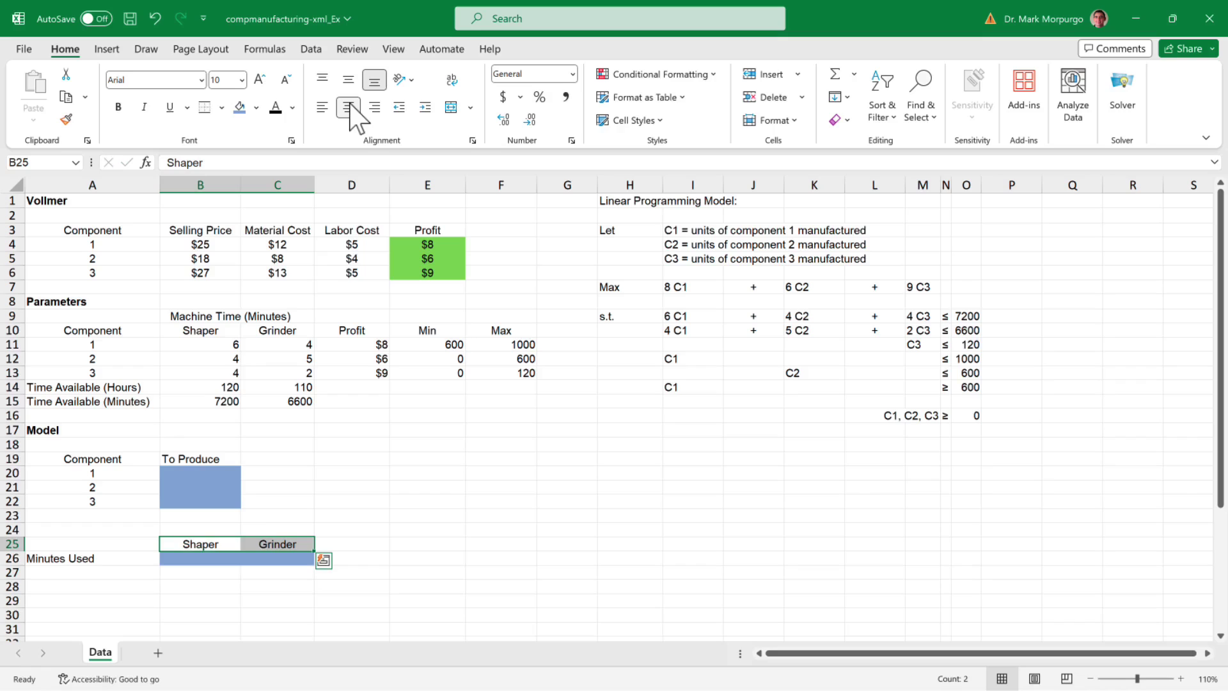
pyautogui.press('Down')
pyautogui.write('=')
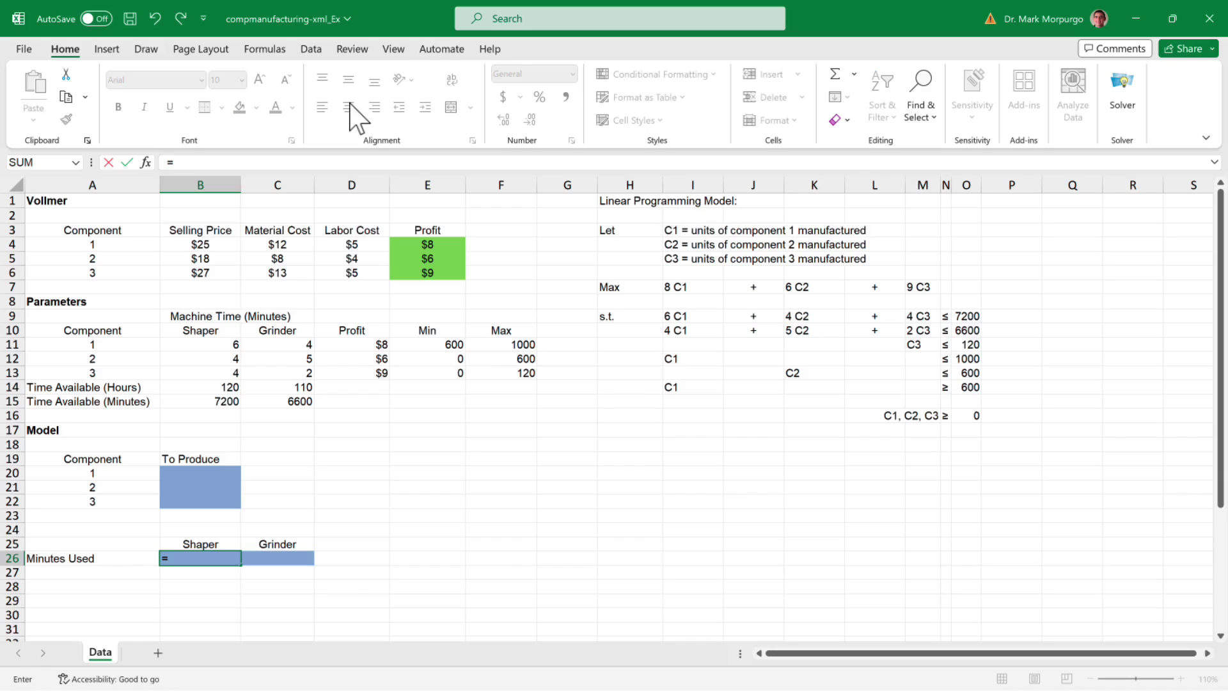
# Step: Enter =SUMPRODUCT($B$20:$B$22,B11:B13) in B26 for the Shaper minutes used
pyautogui.write('sump')
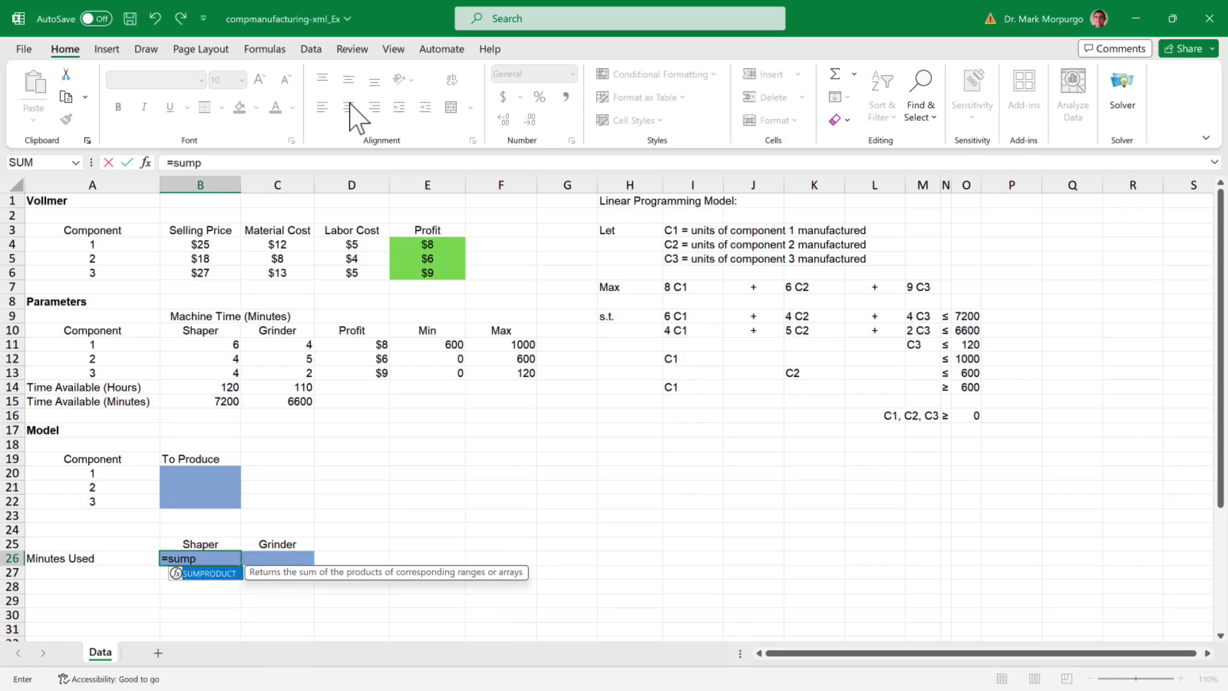
pyautogui.press('Tab')
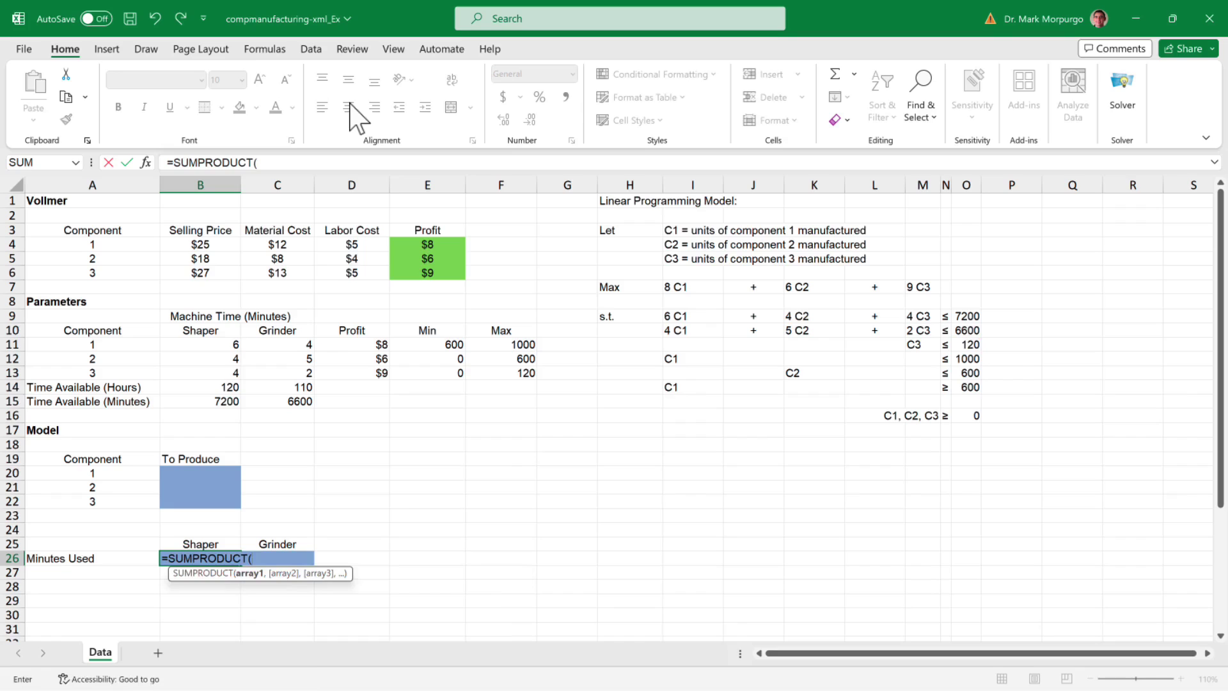
pyautogui.moveTo(205, 473); pyautogui.dragTo(238, 505)
pyautogui.press('F4')
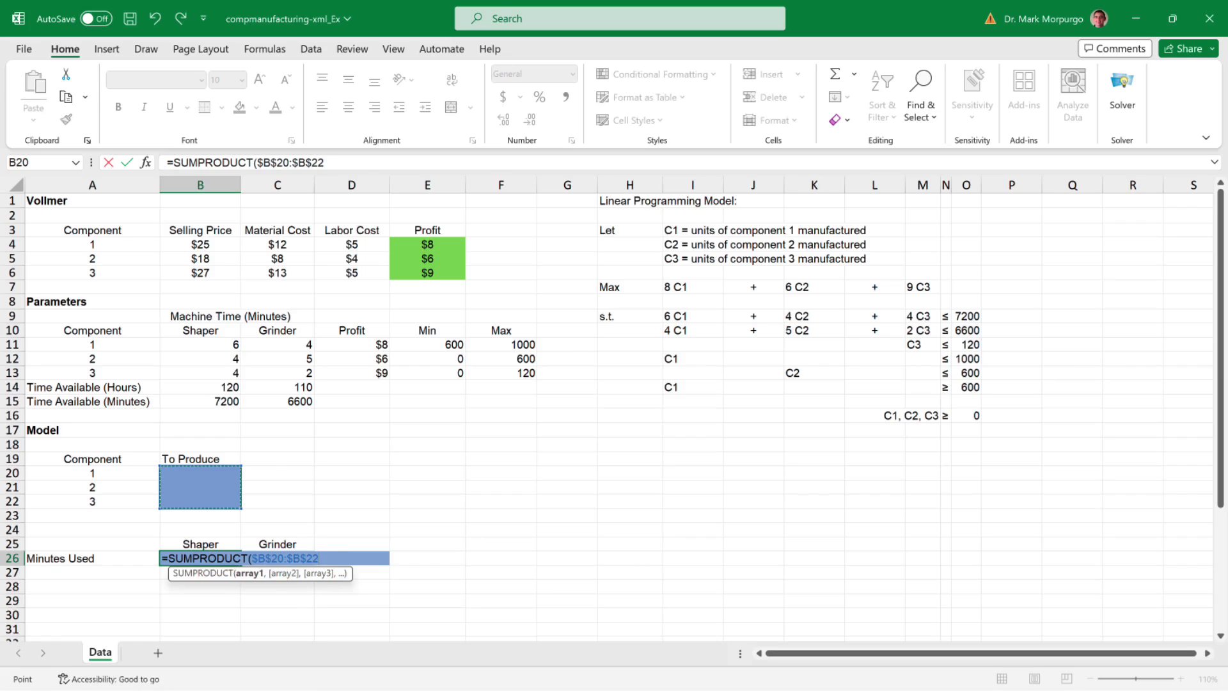
pyautogui.write(',')
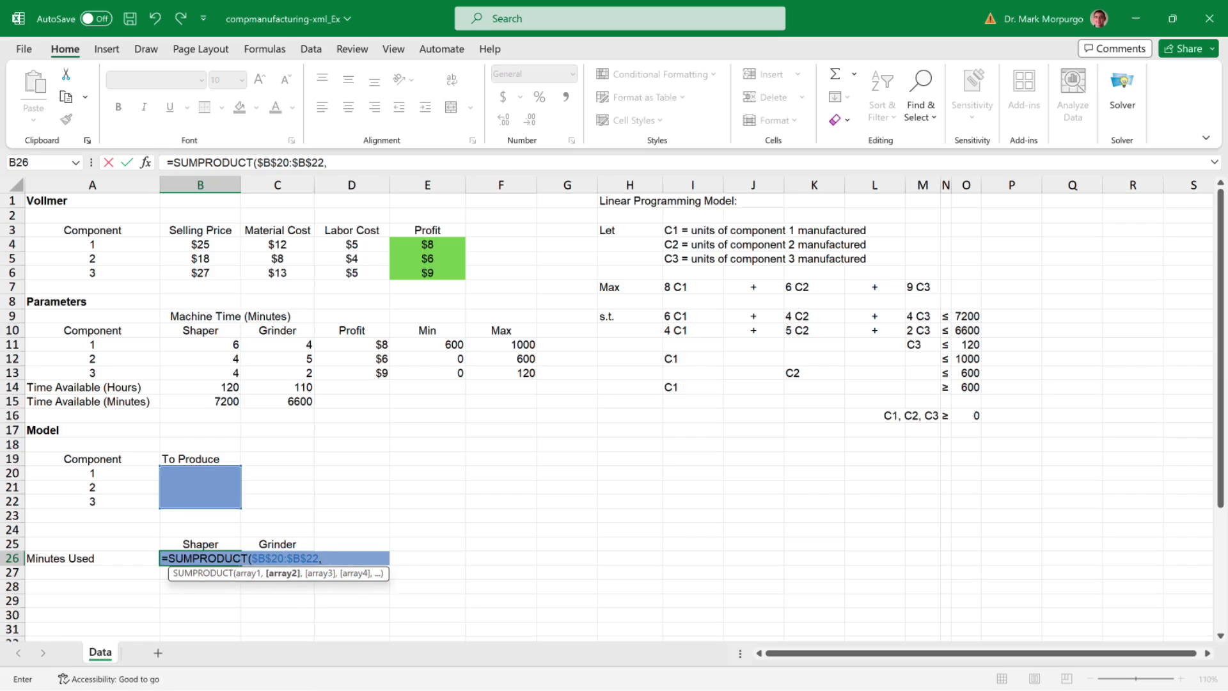
pyautogui.moveTo(211, 344); pyautogui.dragTo(211, 373)
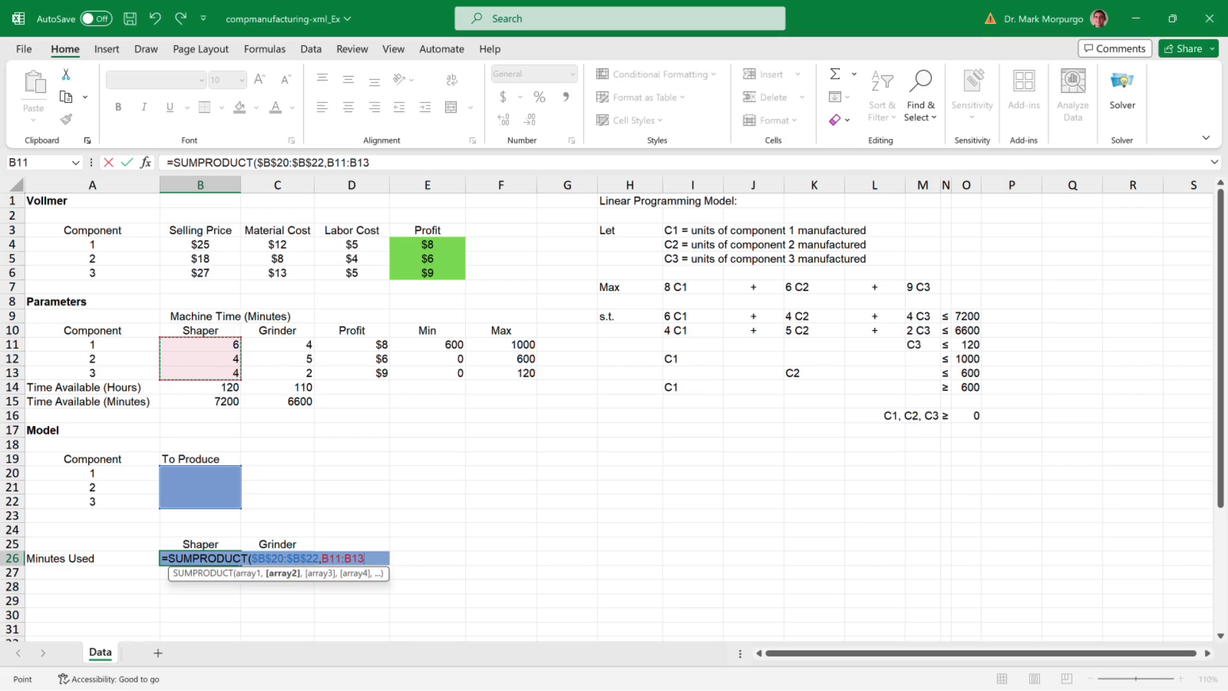
pyautogui.write(')')
pyautogui.press('Return')
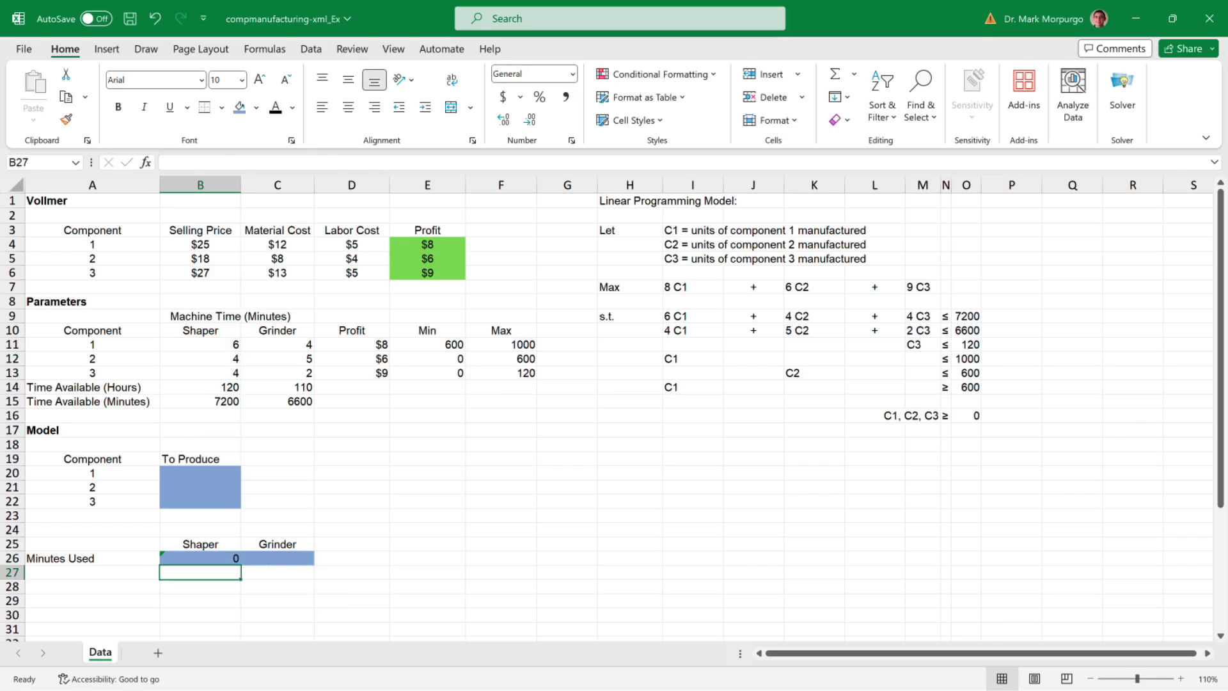
# Step: Fill the minutes-used formula from B26 across to C26 for the Grinder
pyautogui.click(201, 557)
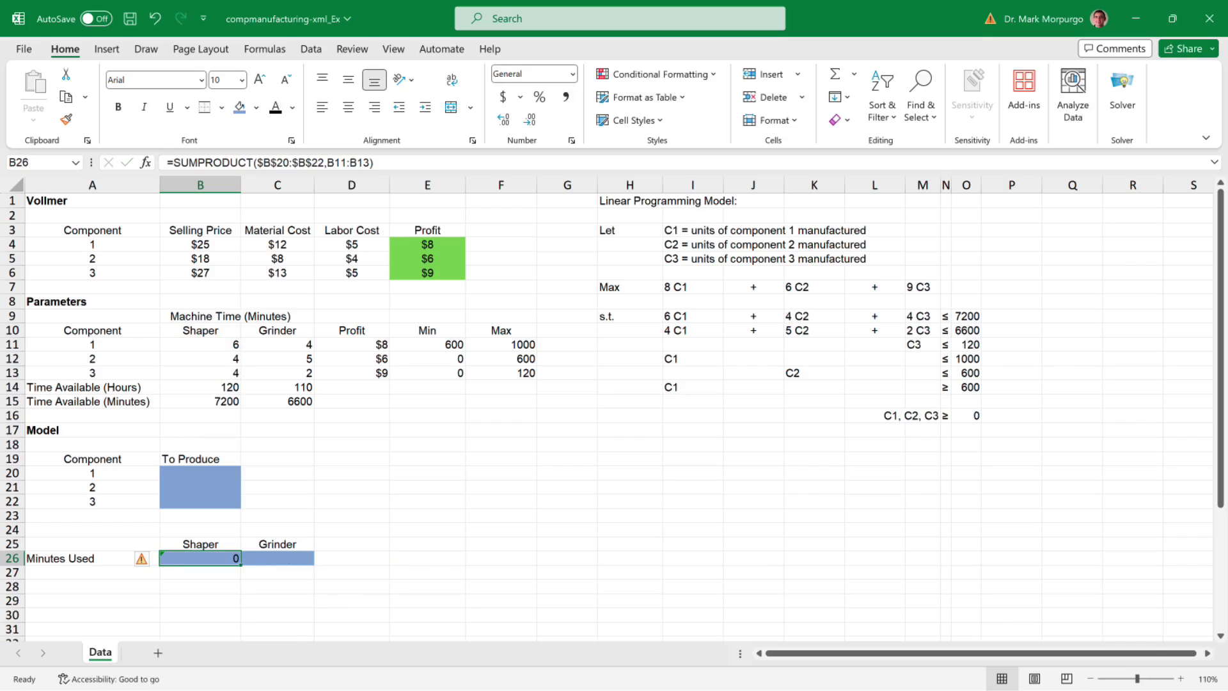
pyautogui.moveTo(241, 565); pyautogui.dragTo(286, 567)
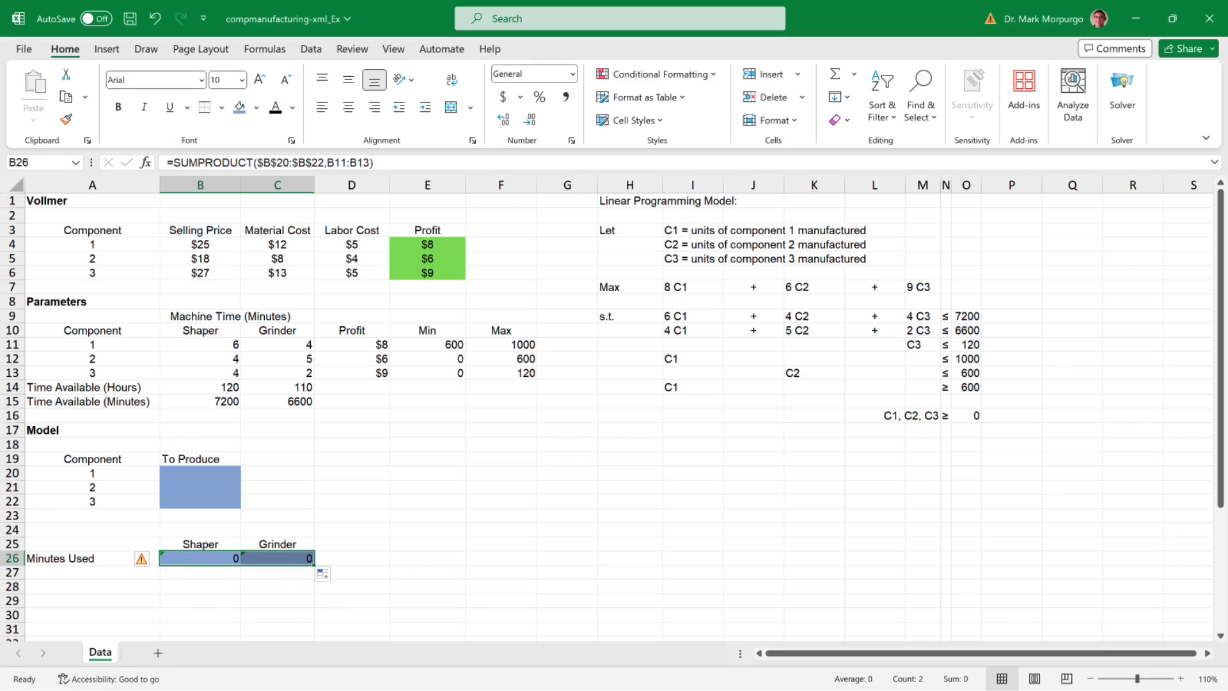
pyautogui.press('Return')
pyautogui.press('Down')
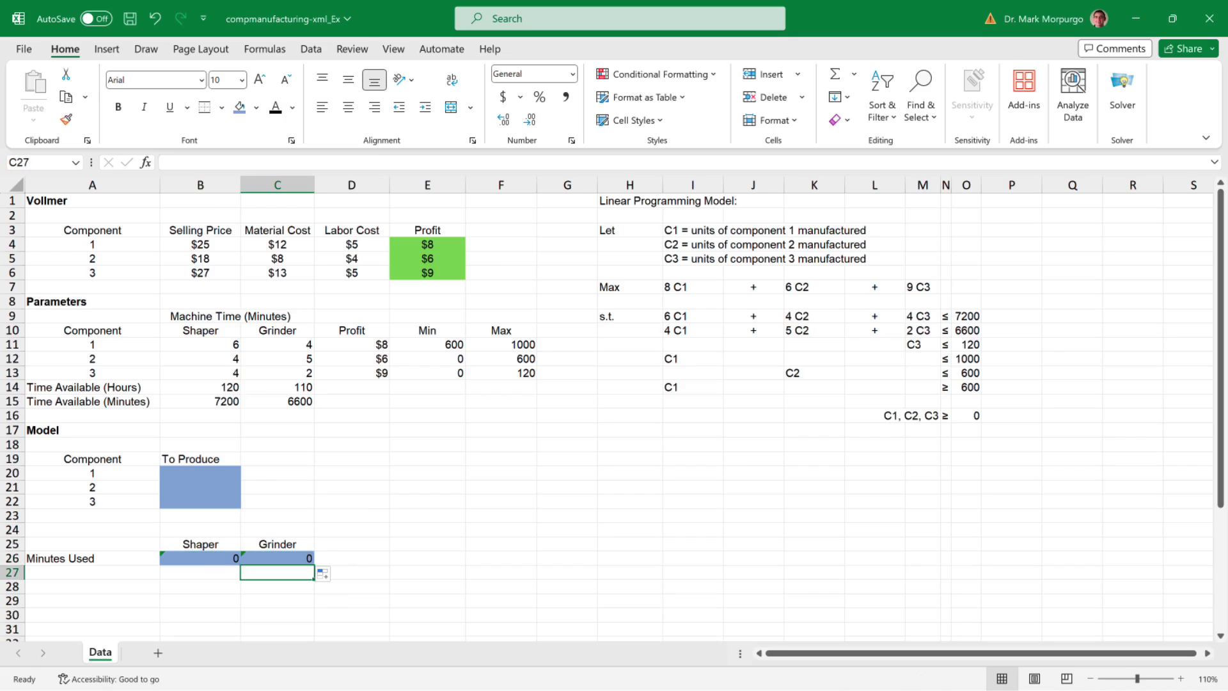
pyautogui.press('Home')
pyautogui.press('Down')
# Step: Label A28 'Profit' and enter =SUMPRODUCT(D11:D13,B20:B22) in B28
pyautogui.write('Profit')
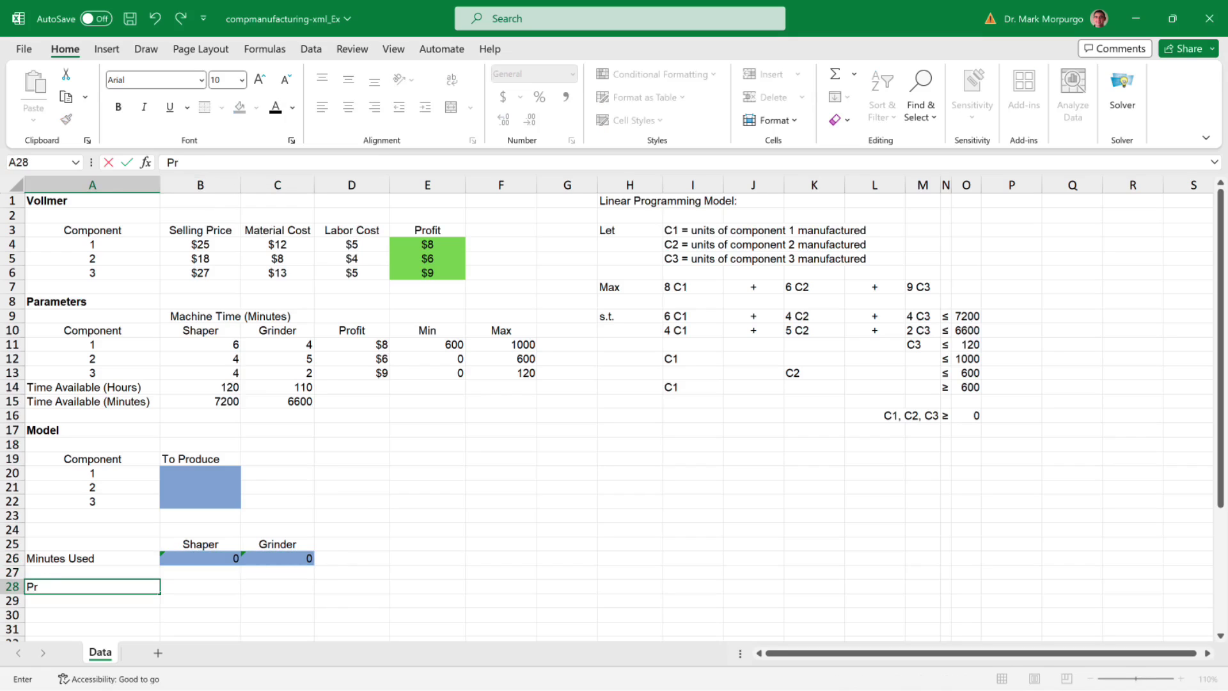
pyautogui.press('Tab')
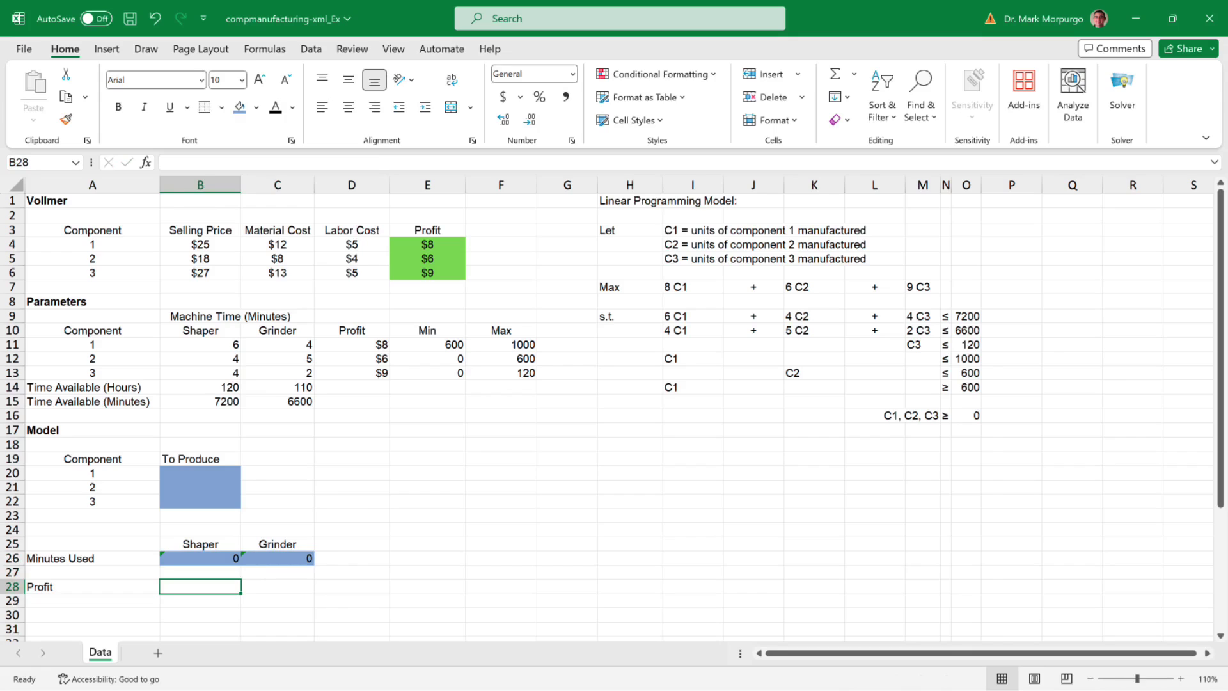
pyautogui.write('=sump')
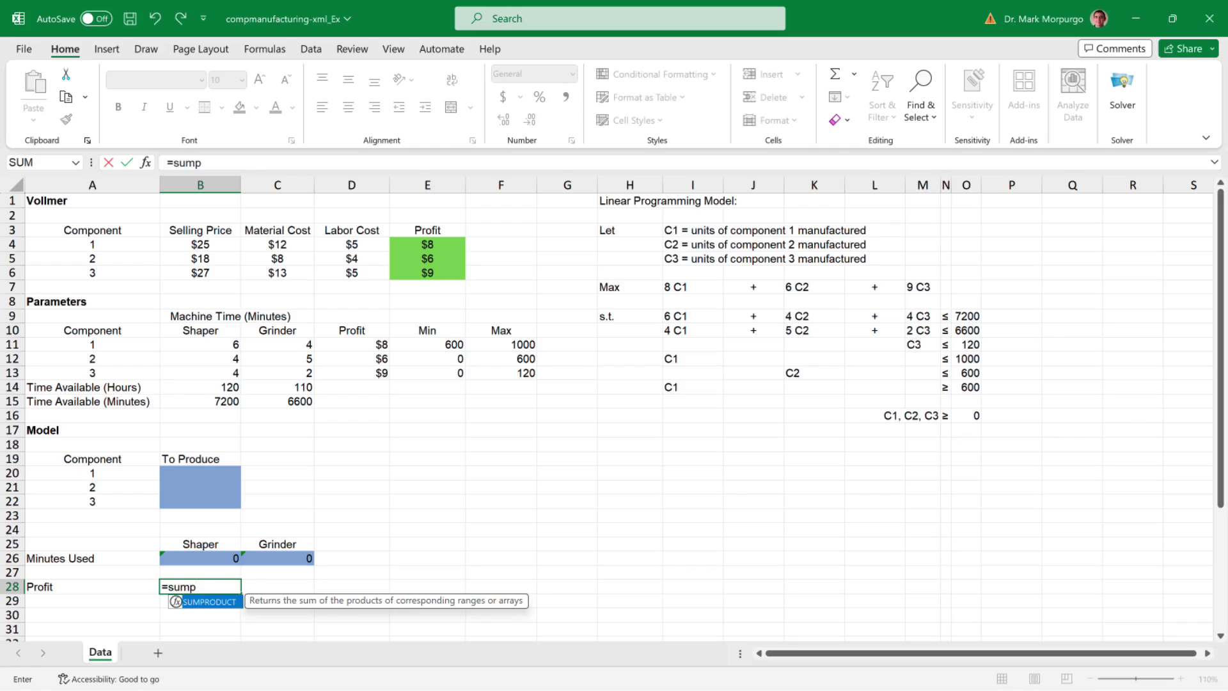
pyautogui.press('Tab')
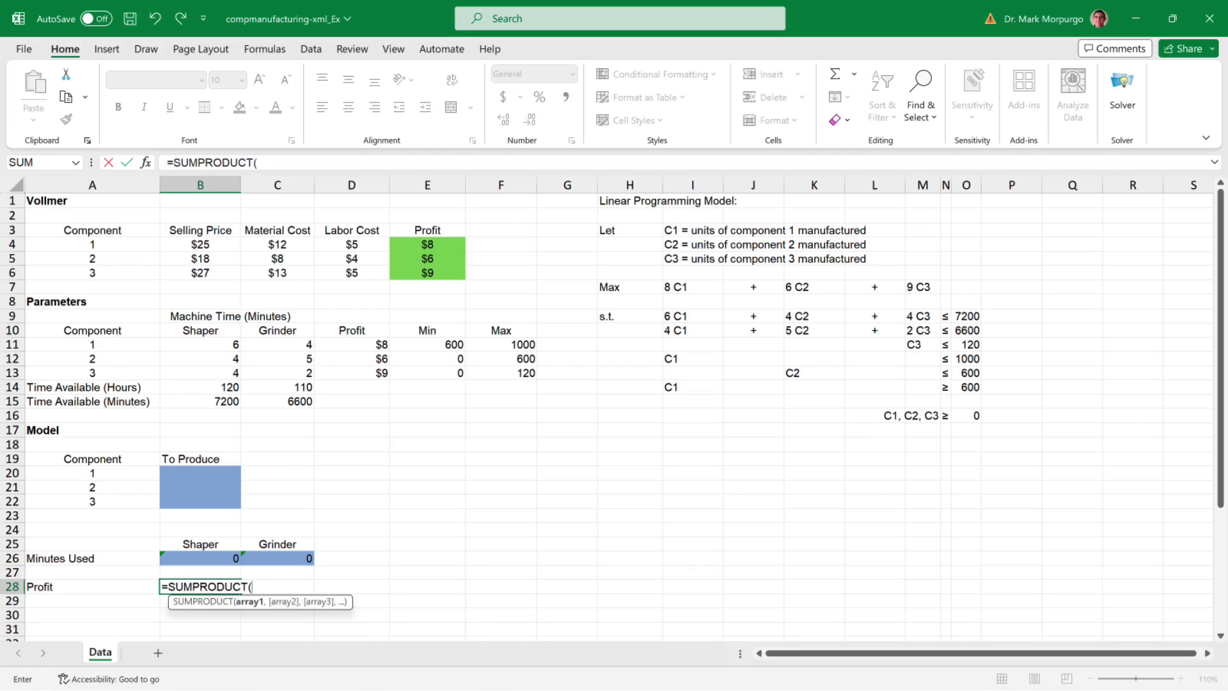
pyautogui.moveTo(364, 344); pyautogui.dragTo(374, 373)
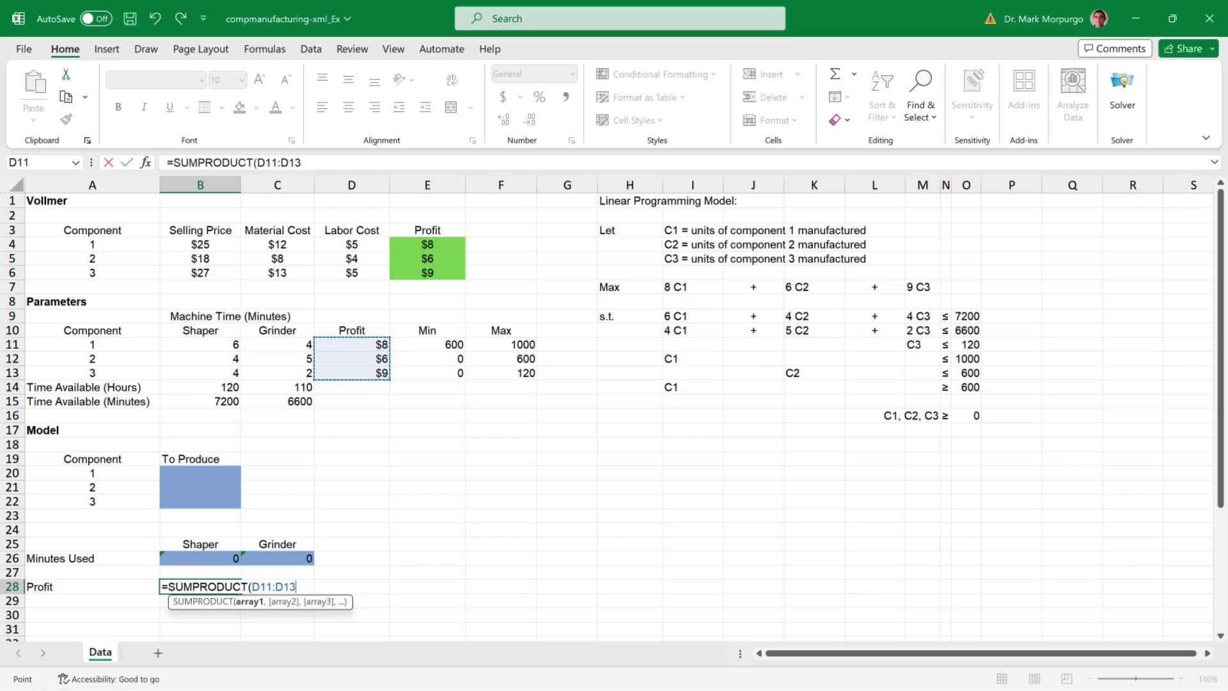
pyautogui.write(',')
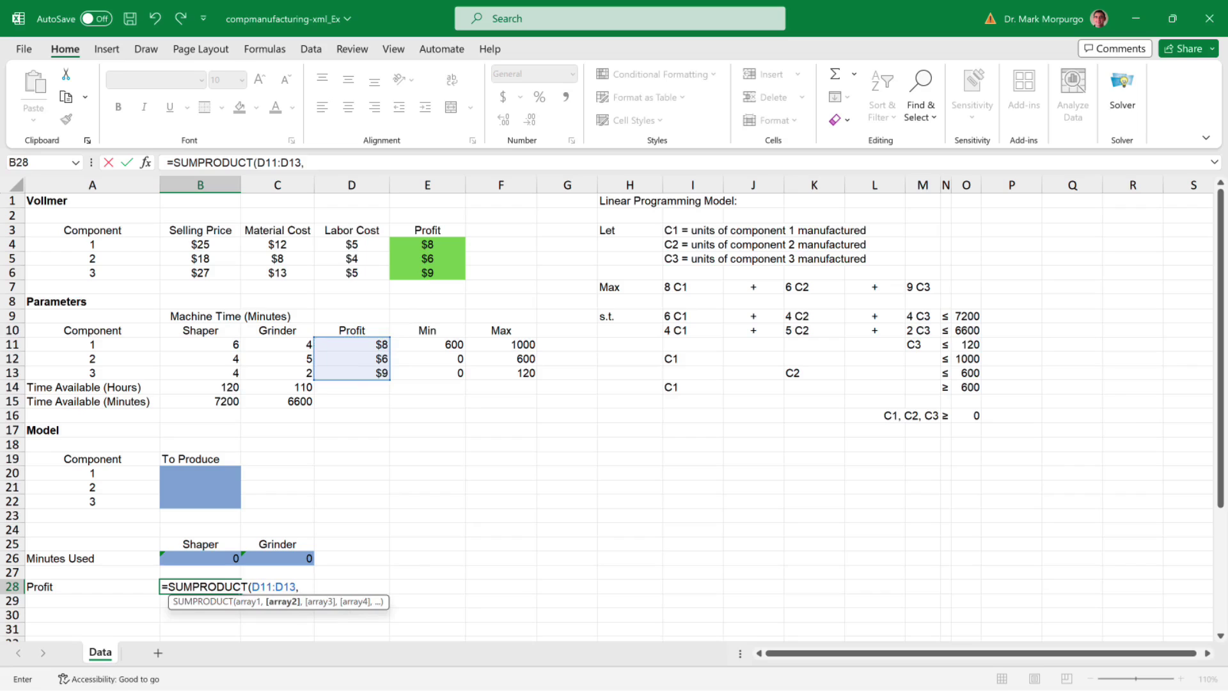
pyautogui.moveTo(201, 473); pyautogui.dragTo(211, 502)
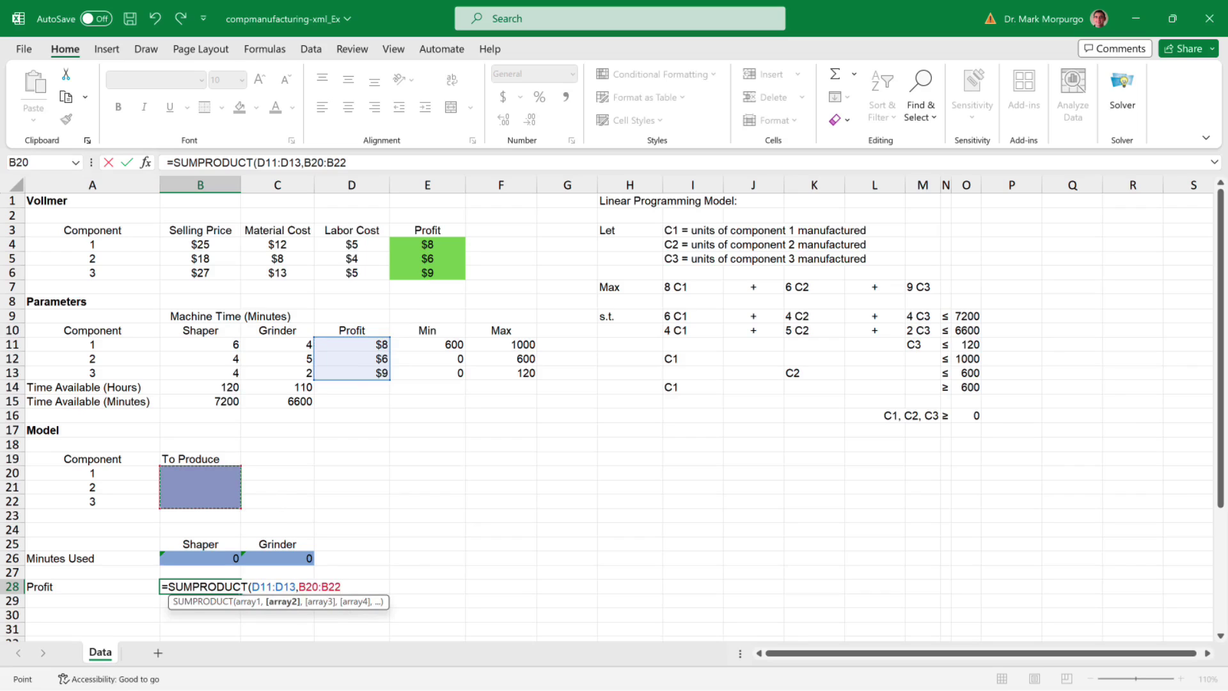
pyautogui.write(')')
pyautogui.press('Return')
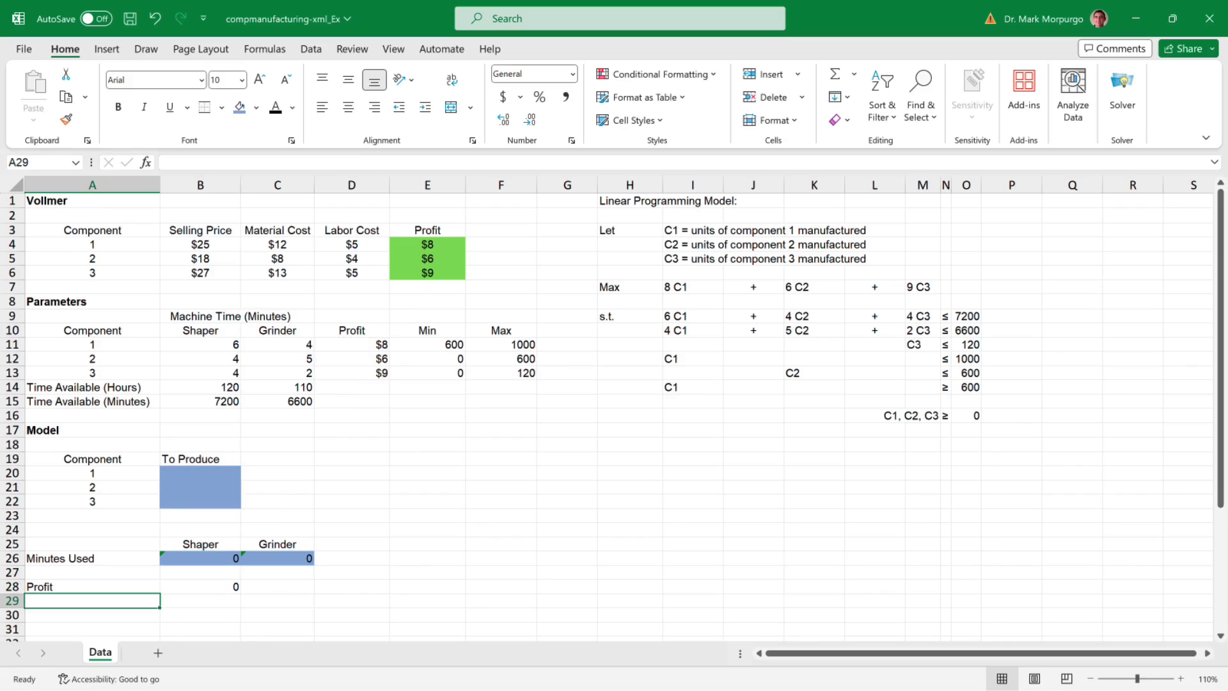
# Step: Shade the Profit cell B28 light green
pyautogui.click(201, 586)
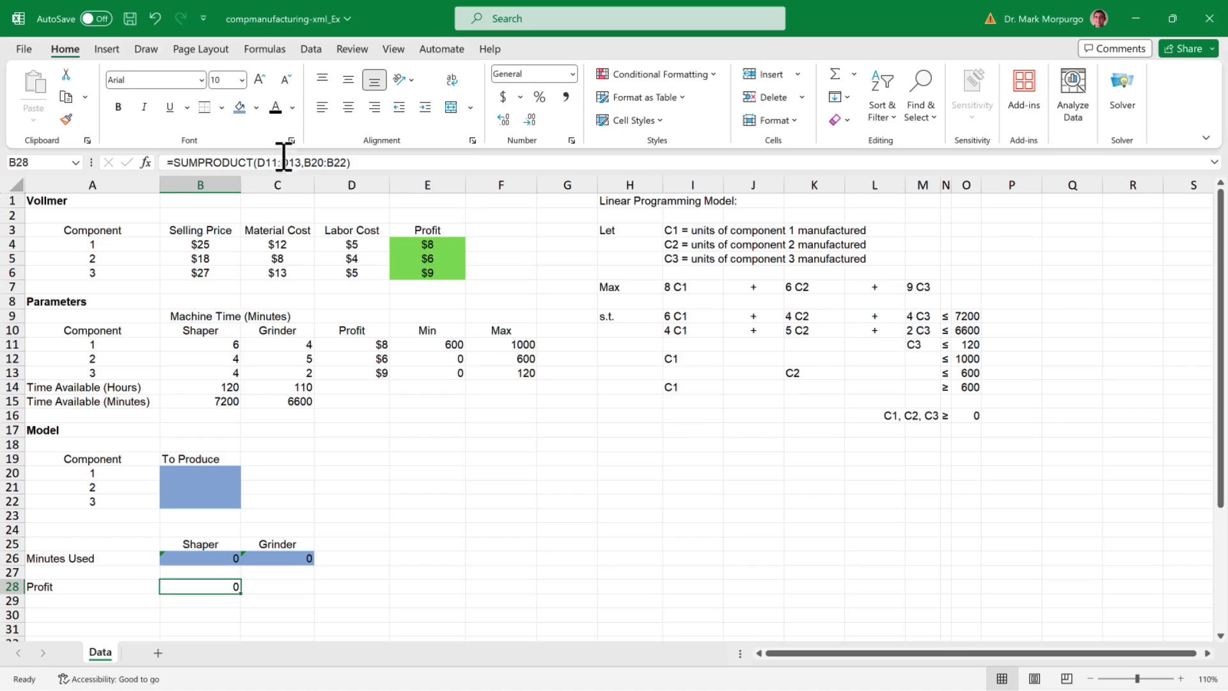
pyautogui.click(256, 106)
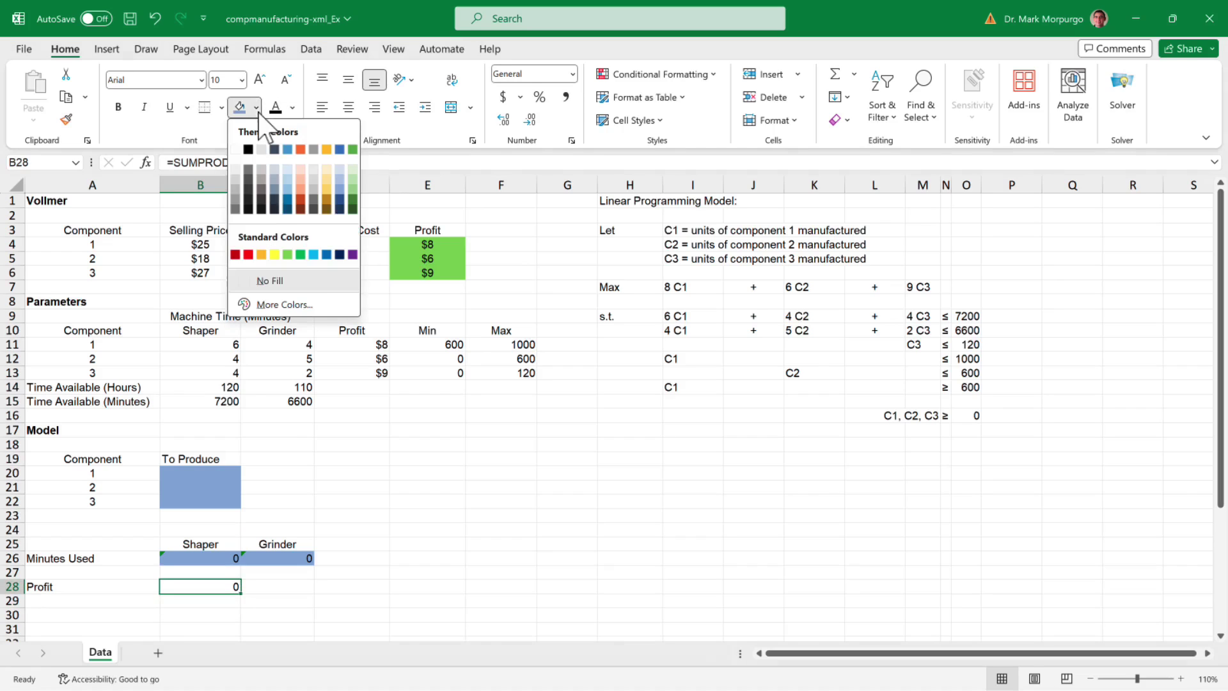
pyautogui.click(288, 254)
pyautogui.click(93, 612)
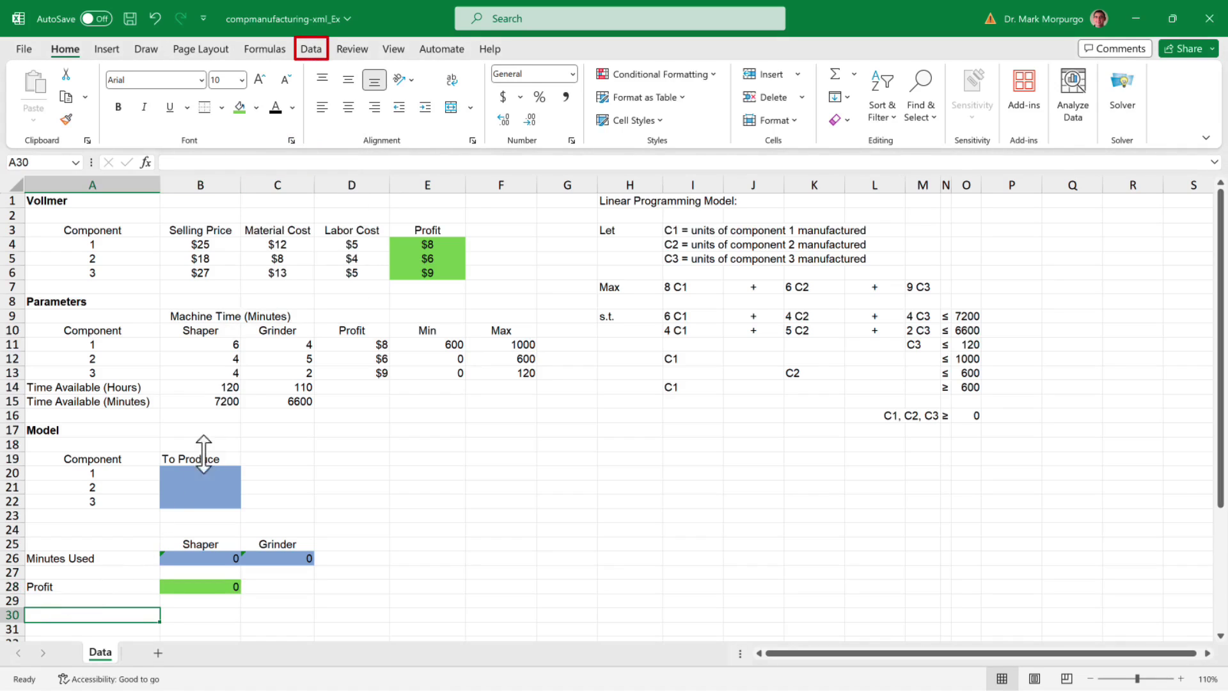
# Step: Enable the Solver Add-in through the Excel Add-ins manager in Excel Options
pyautogui.click(310, 51)
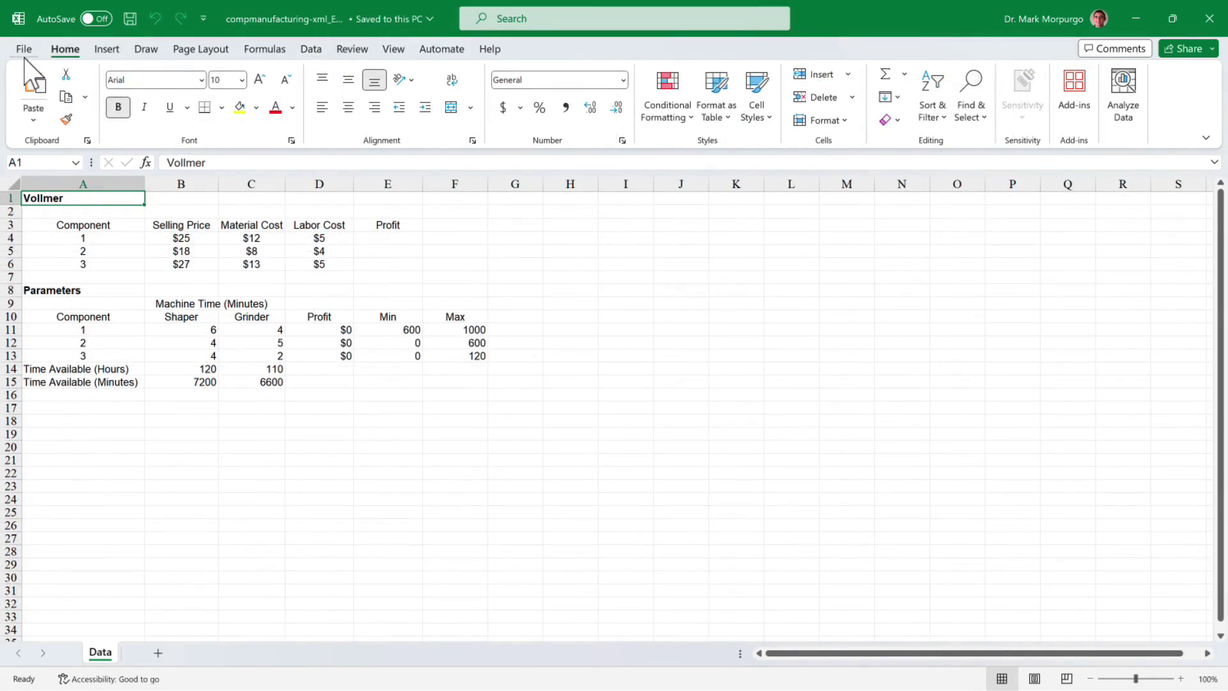
pyautogui.click(24, 51)
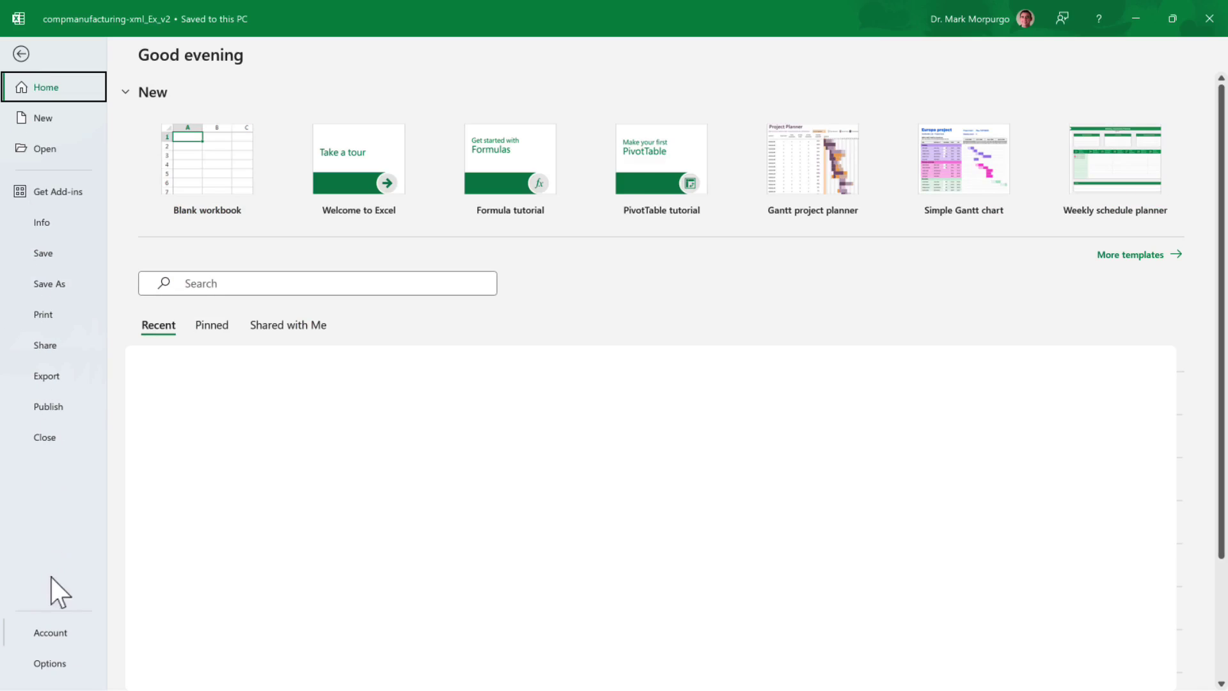
pyautogui.click(61, 674)
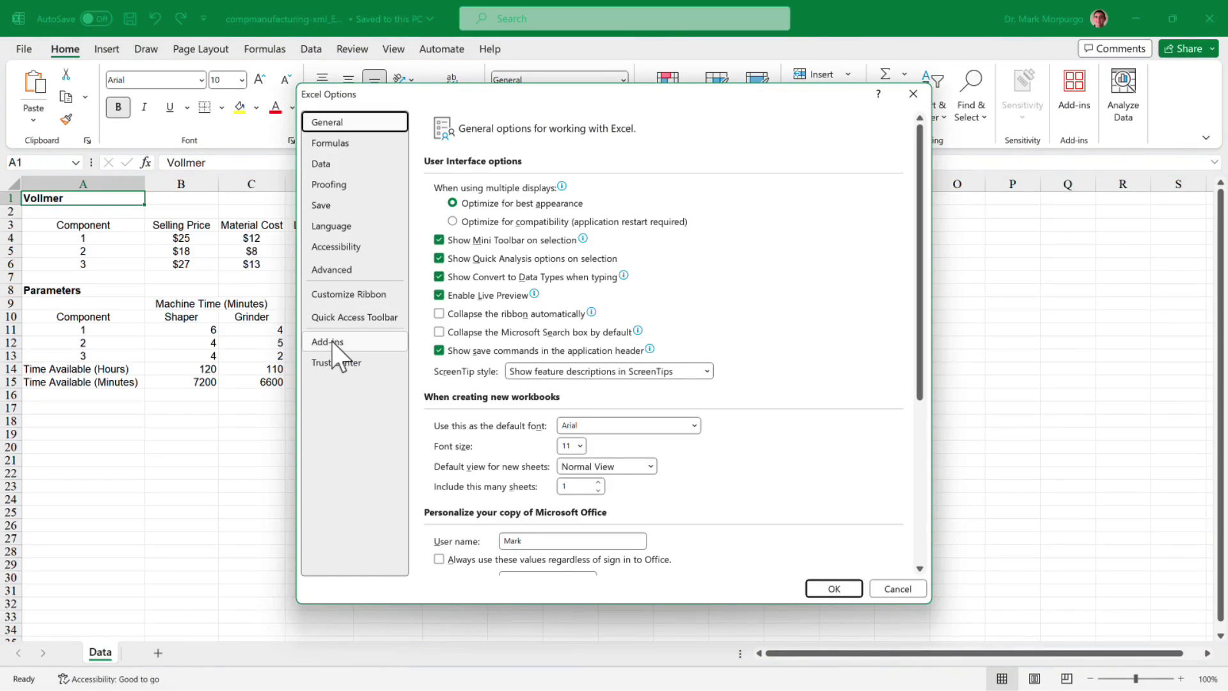
pyautogui.click(333, 343)
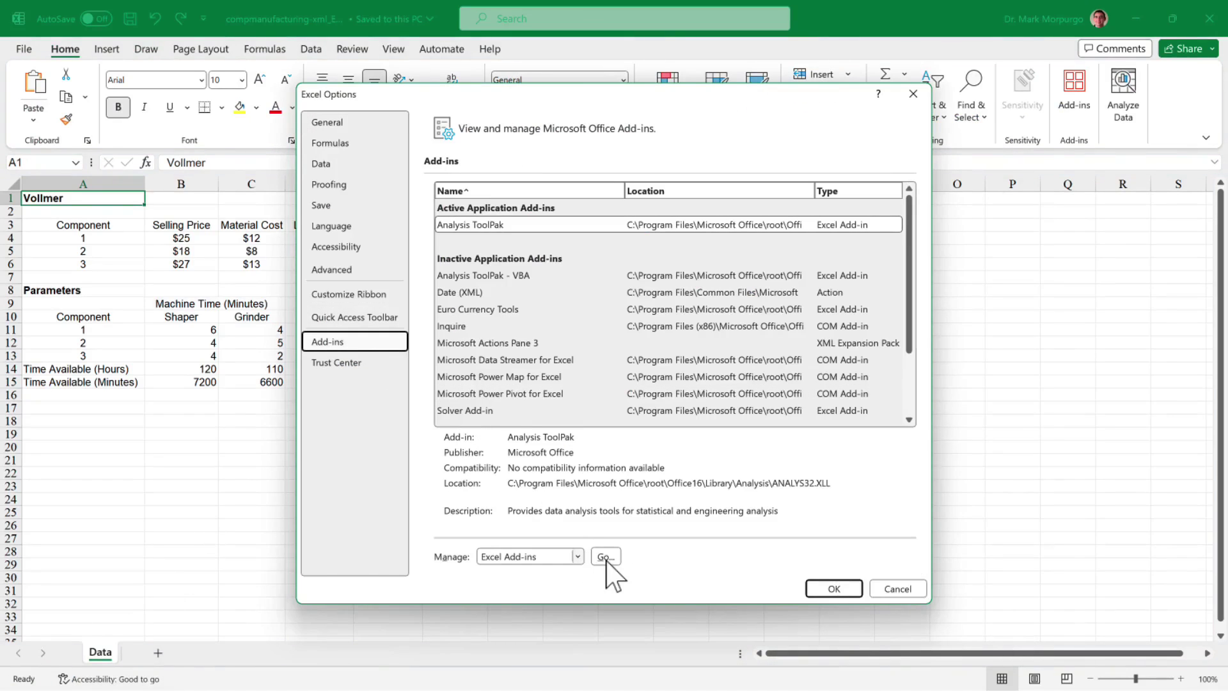
pyautogui.click(577, 556)
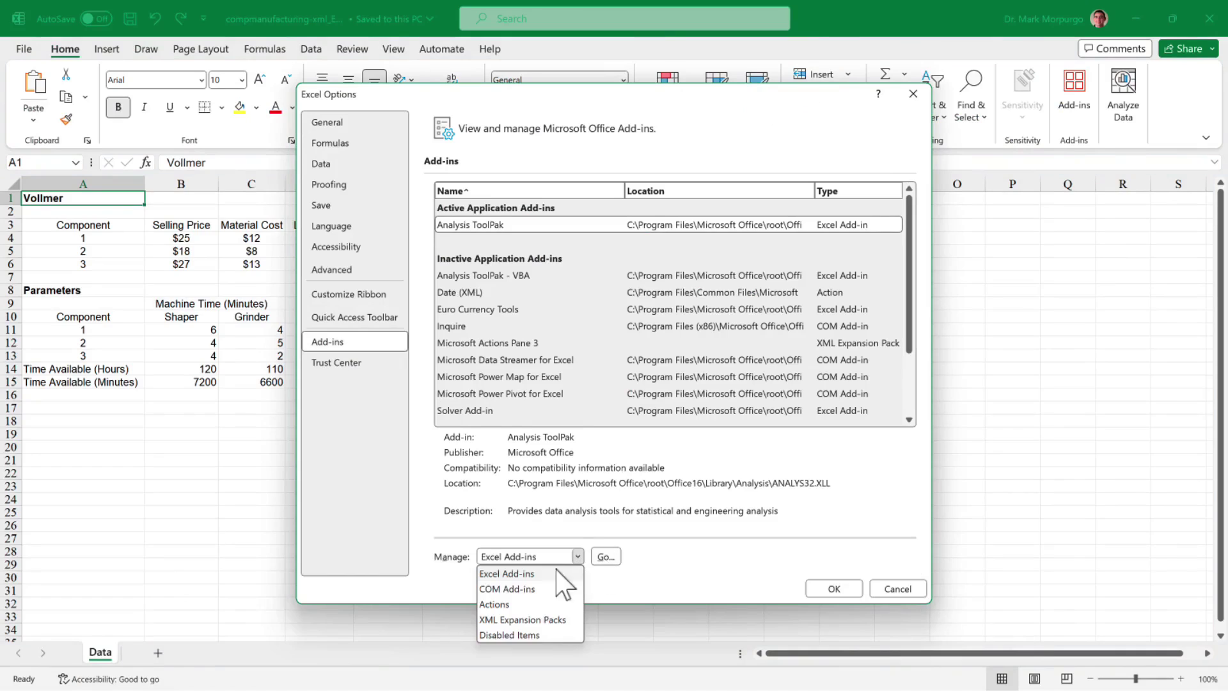
pyautogui.click(537, 571)
pyautogui.click(605, 557)
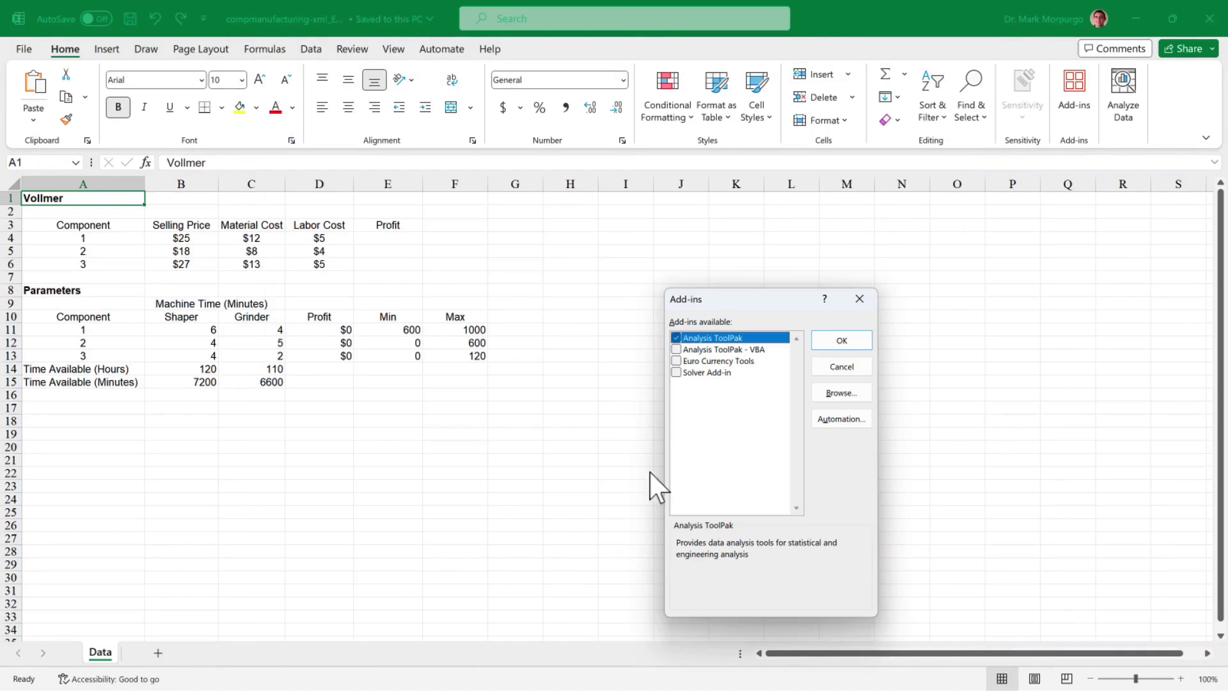
pyautogui.click(676, 372)
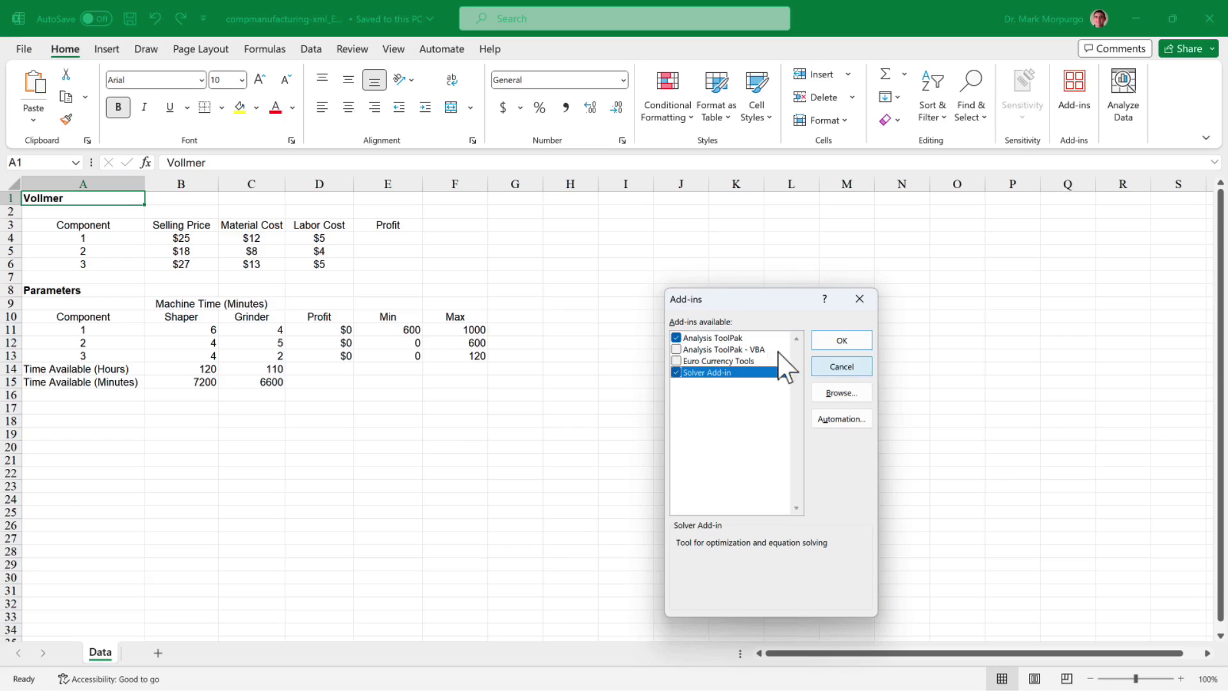
pyautogui.click(842, 341)
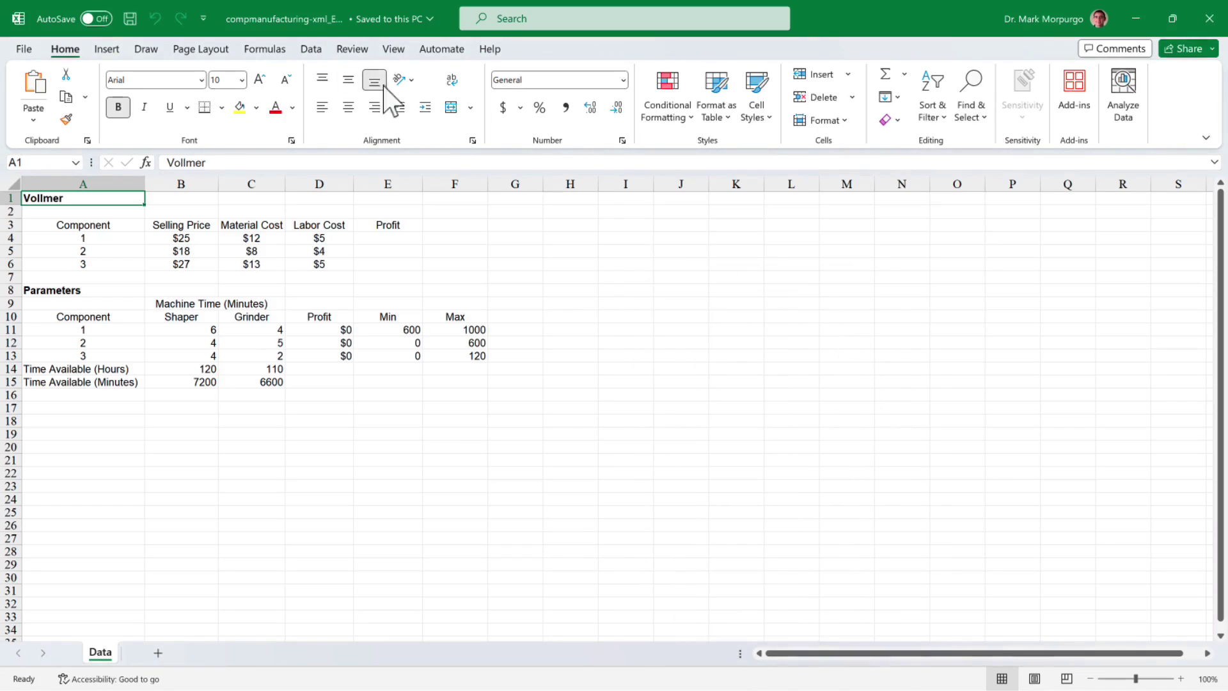
pyautogui.click(312, 51)
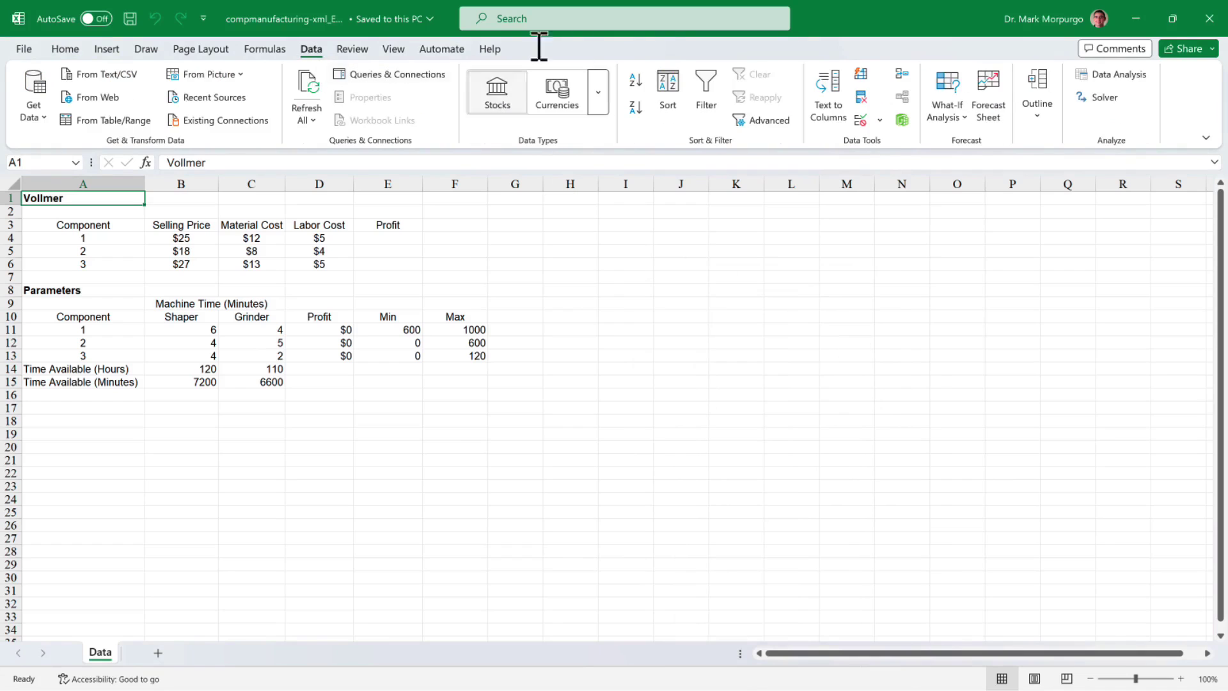
# Step: In Solver, maximize objective $B$28 by changing B20:B22, then begin adding a constraint
pyautogui.click(1111, 93)
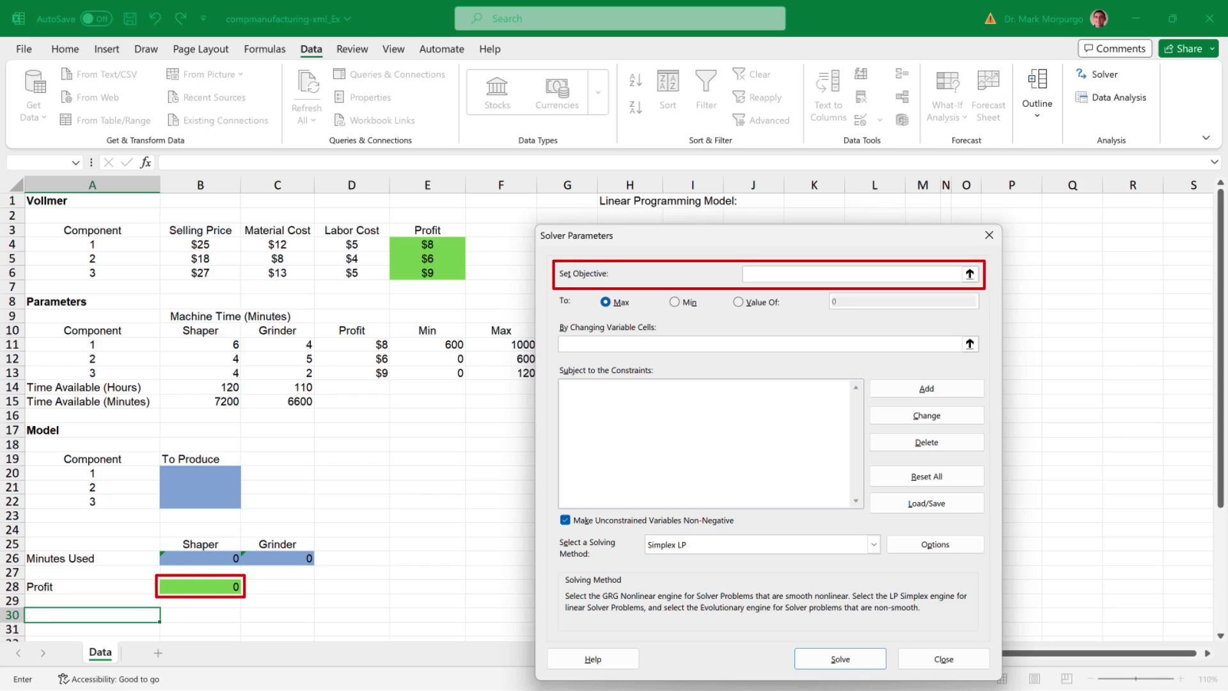
pyautogui.click(219, 586)
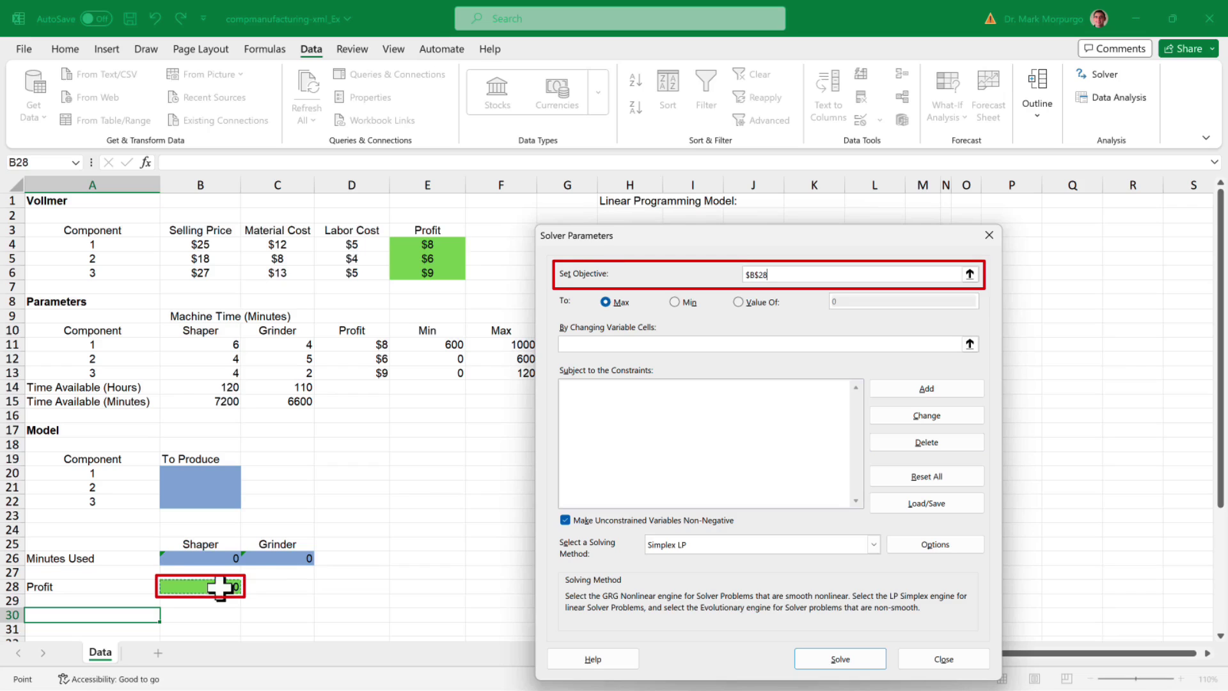
pyautogui.click(619, 344)
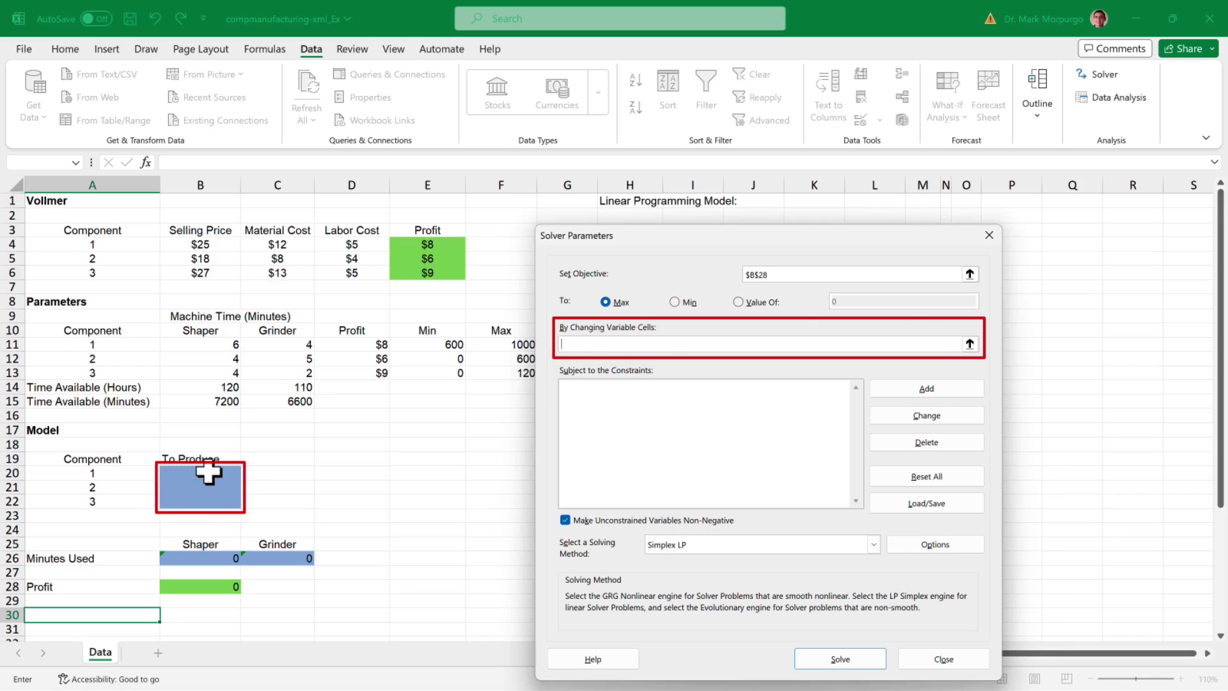
pyautogui.moveTo(208, 473); pyautogui.dragTo(208, 502)
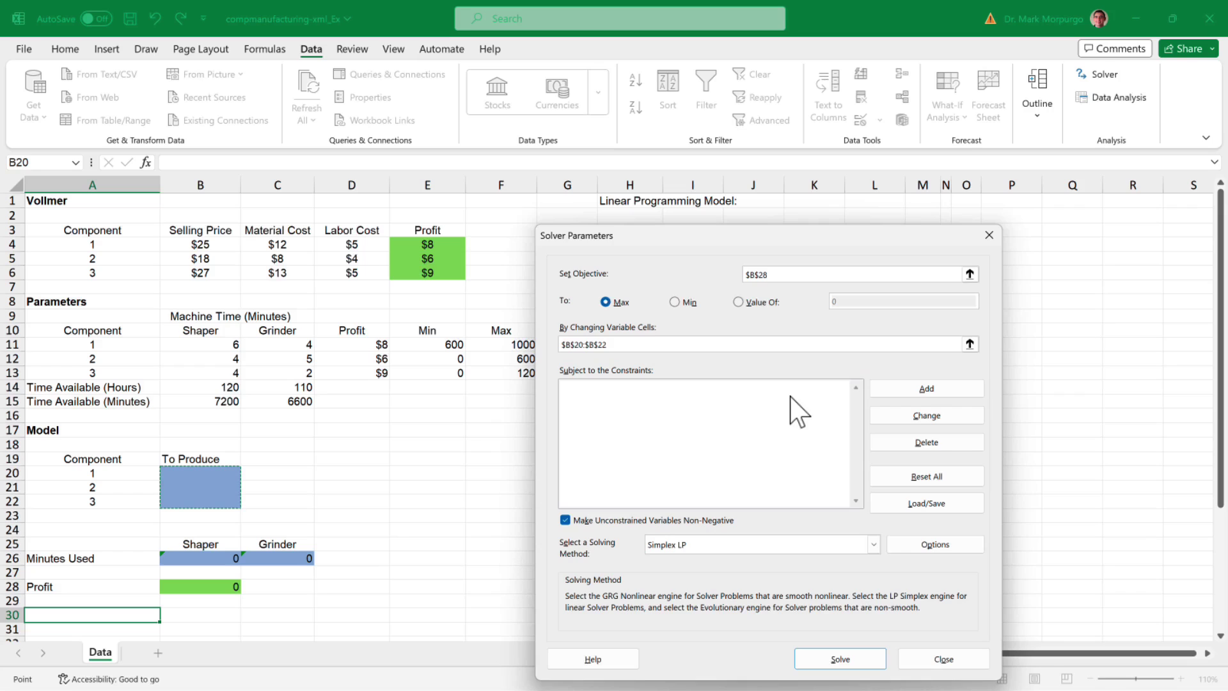
pyautogui.click(912, 390)
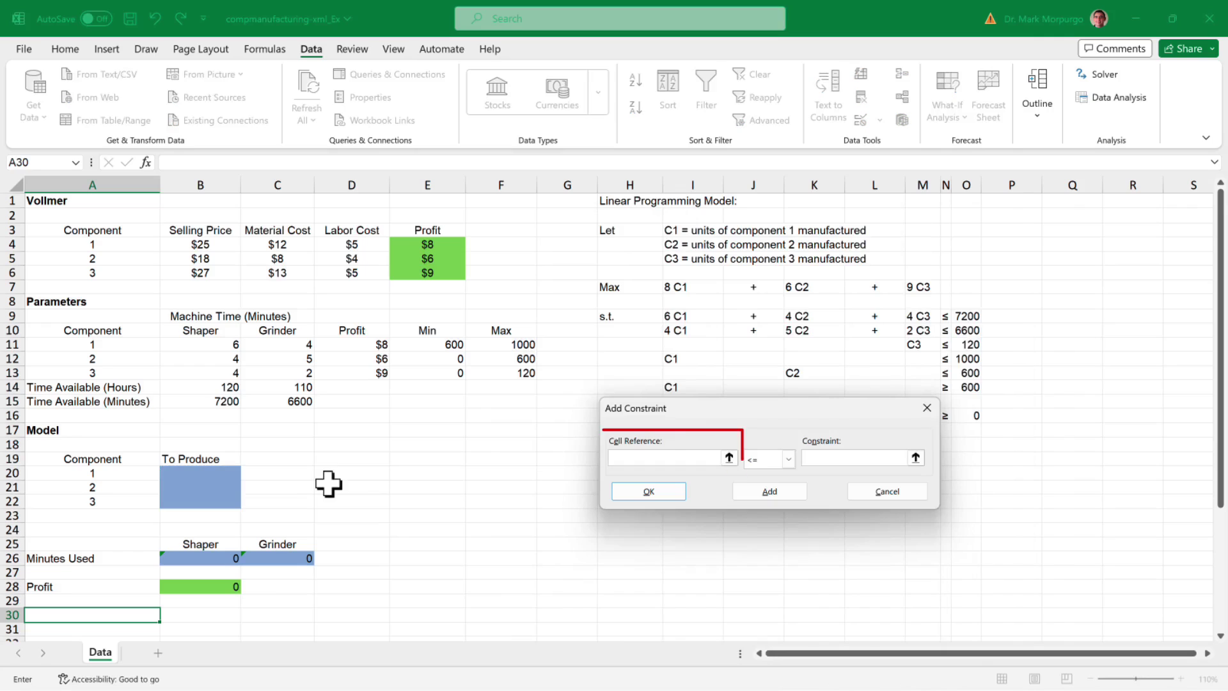
# Step: Add the upper-bound constraint $B$20:$B$22 <= $F$11:$F$13
pyautogui.moveTo(188, 476); pyautogui.dragTo(192, 505)
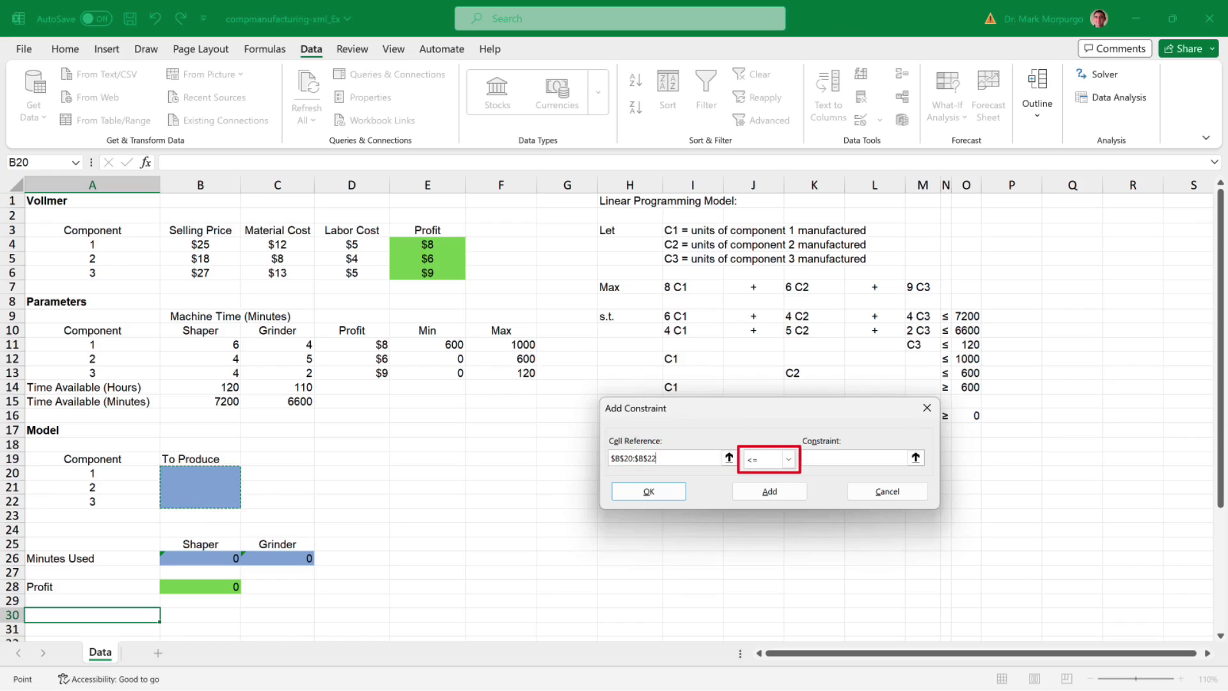
pyautogui.press('Tab')
pyautogui.press('Tab')
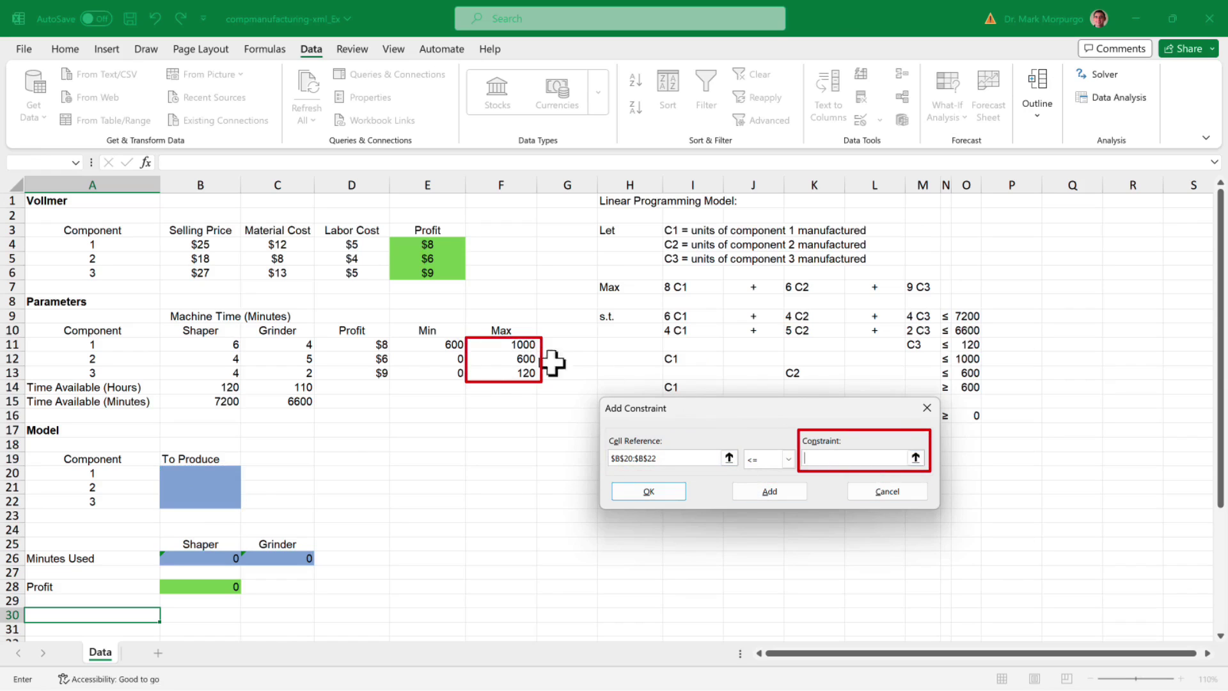
pyautogui.moveTo(505, 346); pyautogui.dragTo(507, 372)
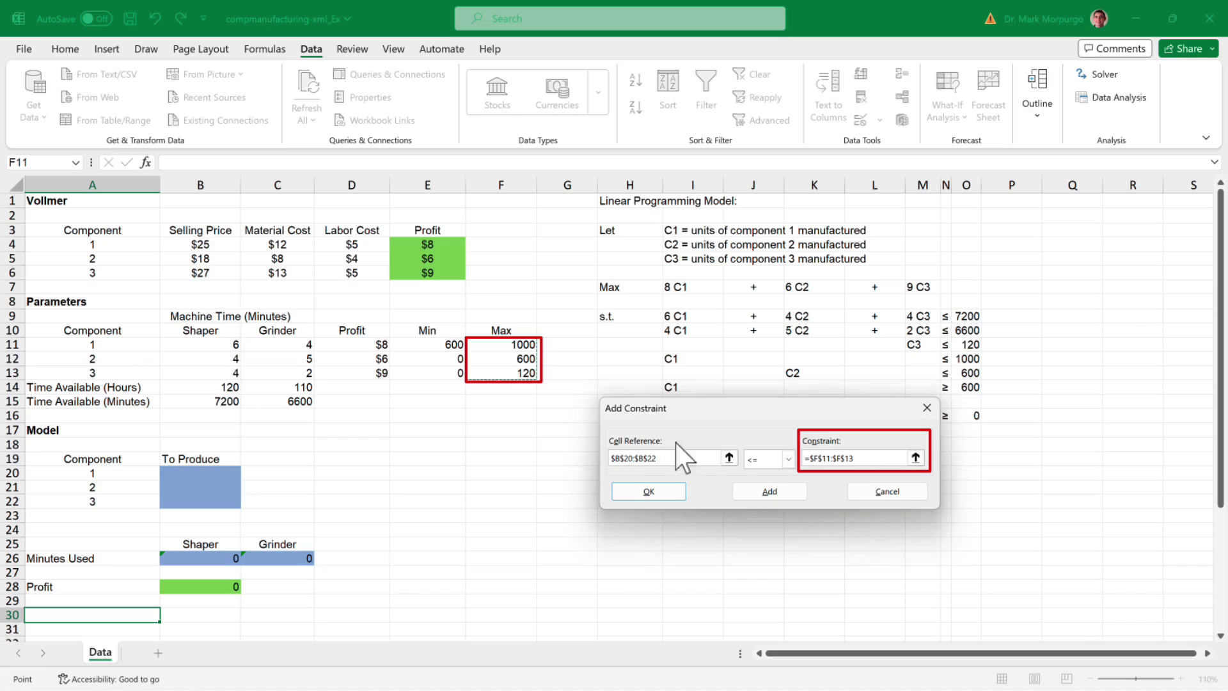
pyautogui.click(773, 491)
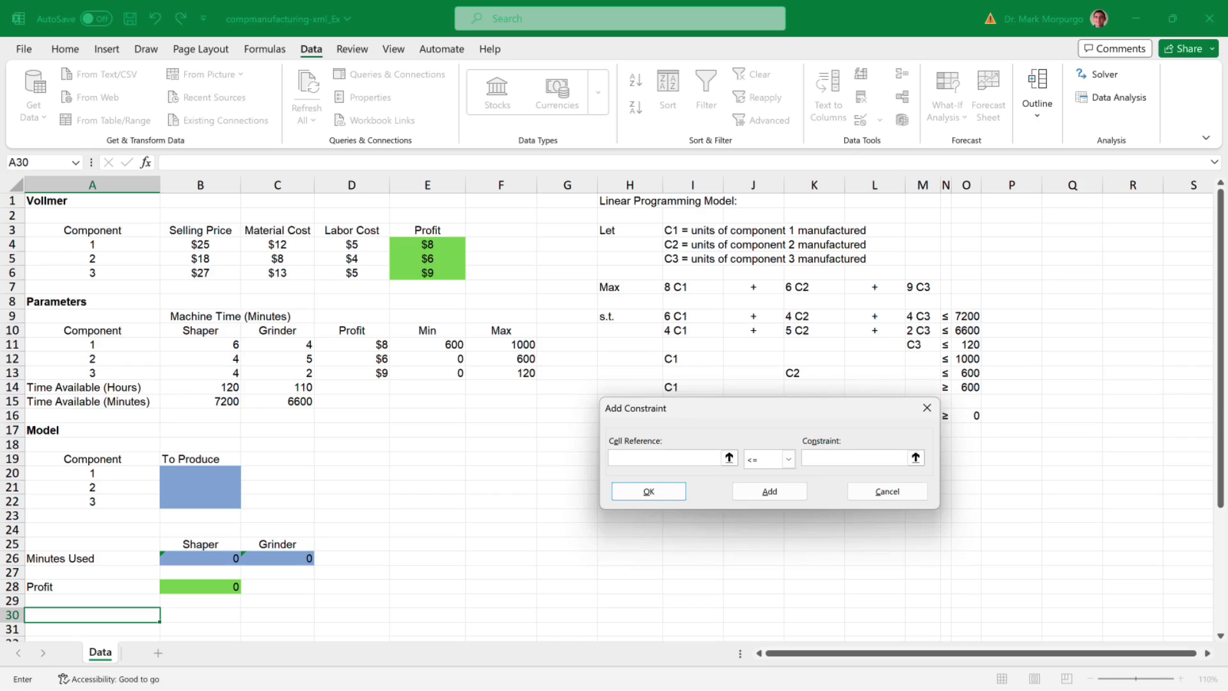
# Step: Add the lower-bound constraint $B$20:$B$22 >= $E$11:$E$13
pyautogui.moveTo(206, 471); pyautogui.dragTo(200, 501)
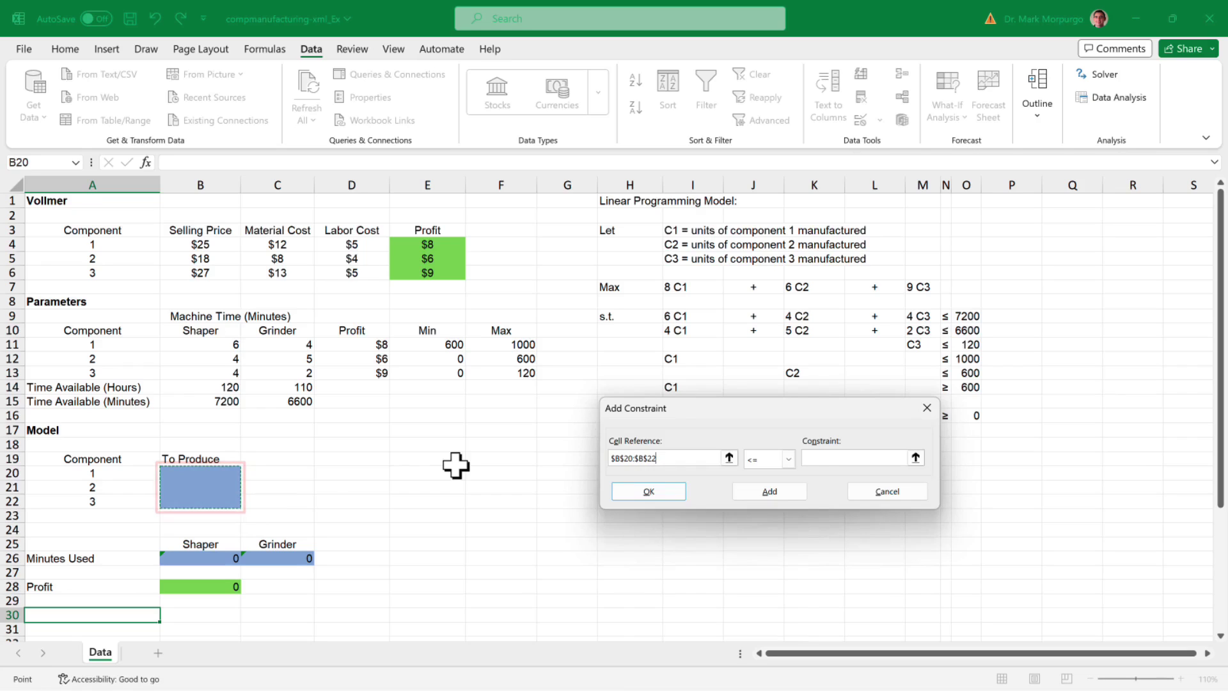
pyautogui.click(788, 459)
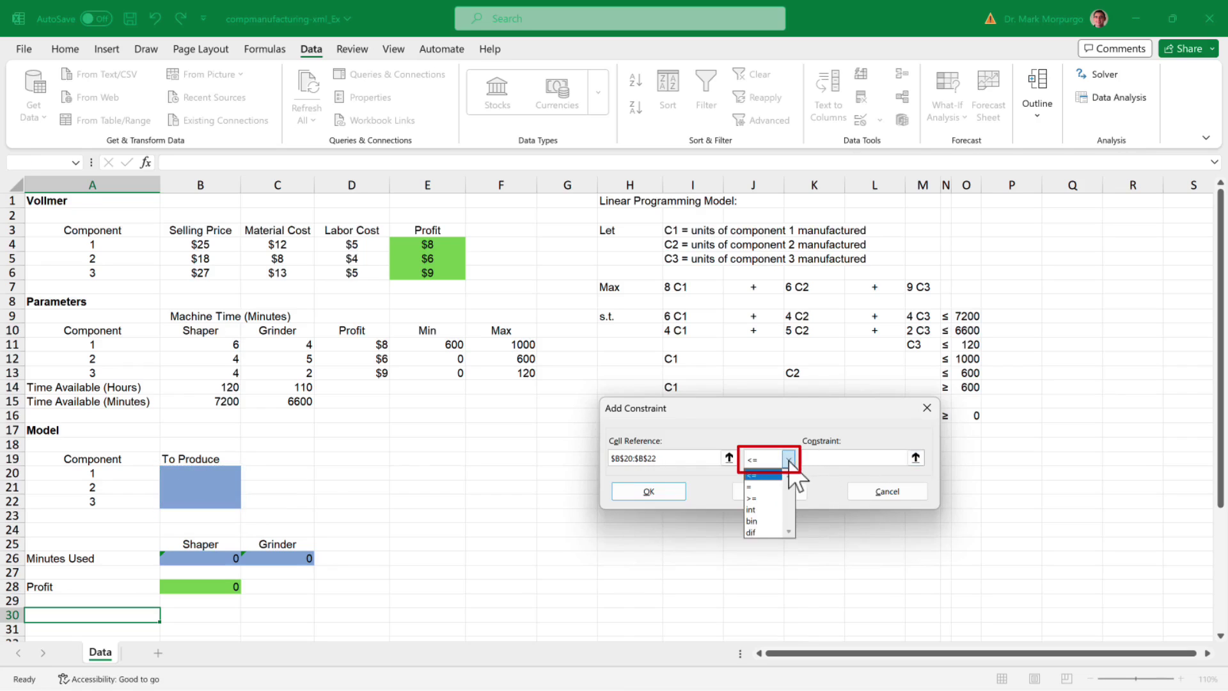
pyautogui.click(767, 498)
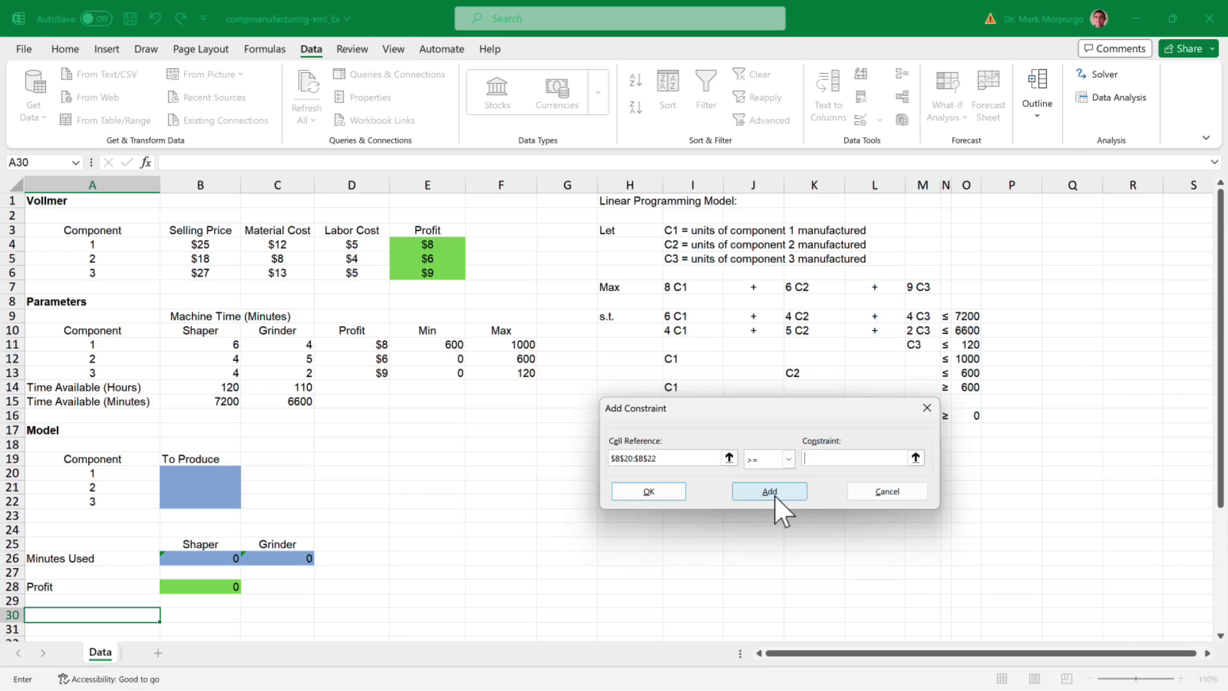
pyautogui.moveTo(439, 340); pyautogui.dragTo(441, 369)
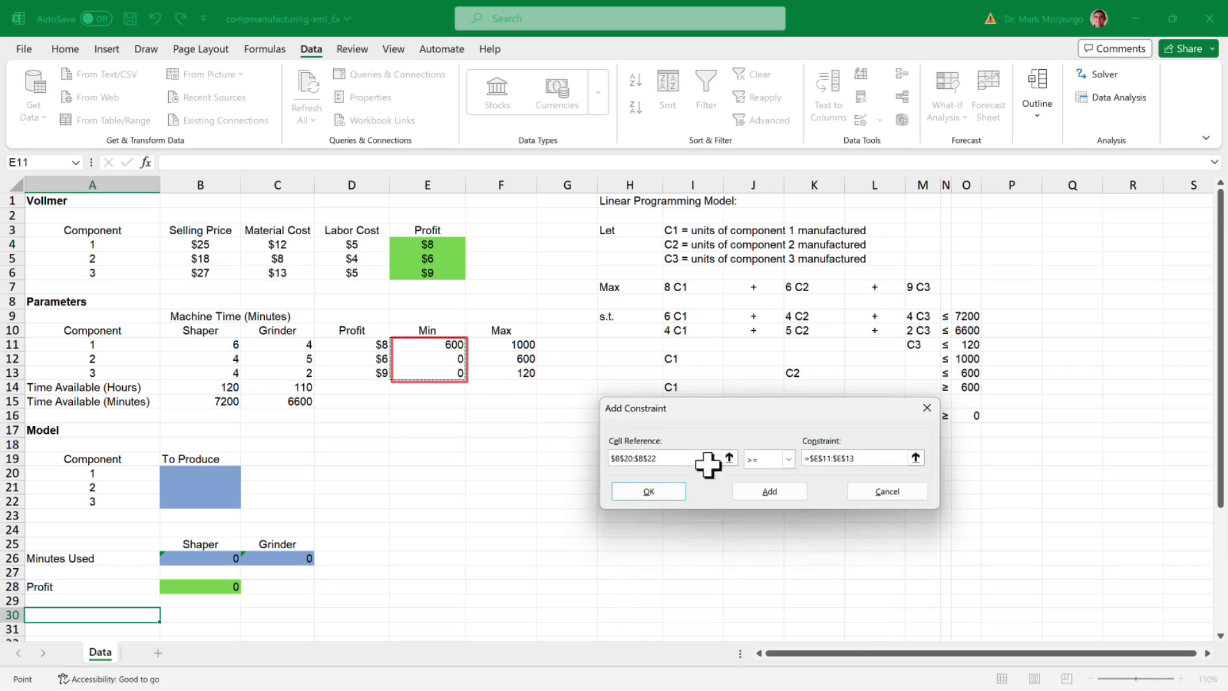
pyautogui.click(768, 491)
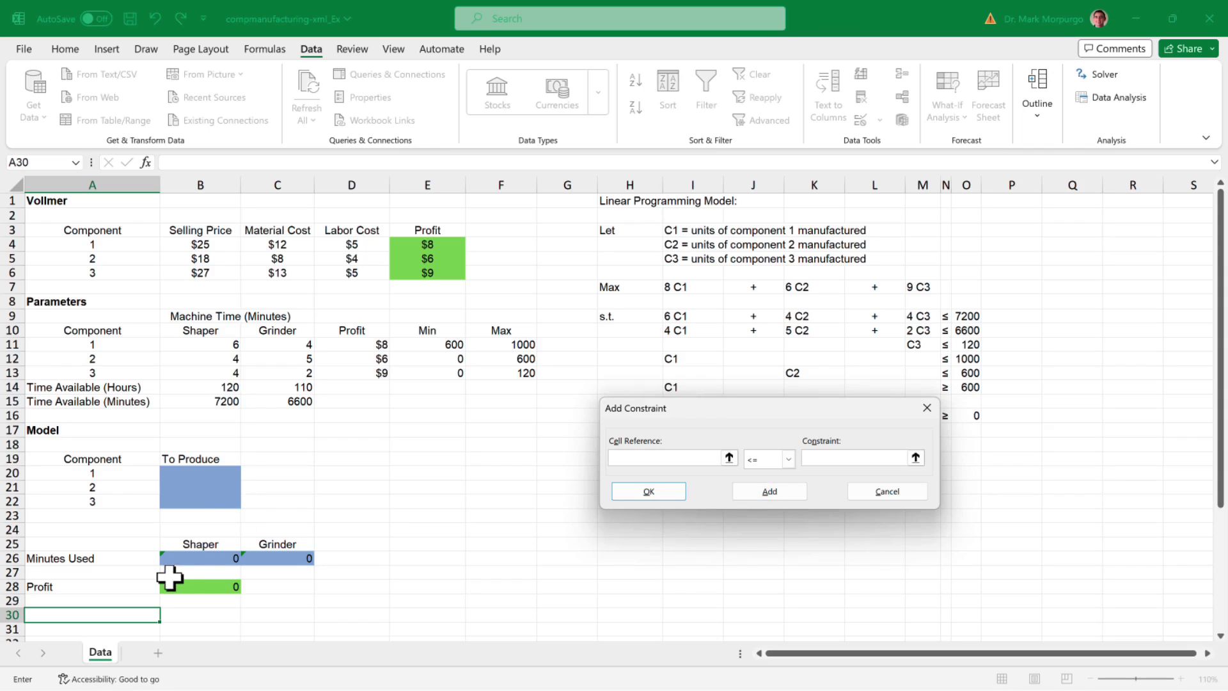
# Step: Add the machine-time constraint $B$26:$C$26 <= $B$15:$C$15 and finish adding constraints
pyautogui.moveTo(195, 557); pyautogui.dragTo(254, 560)
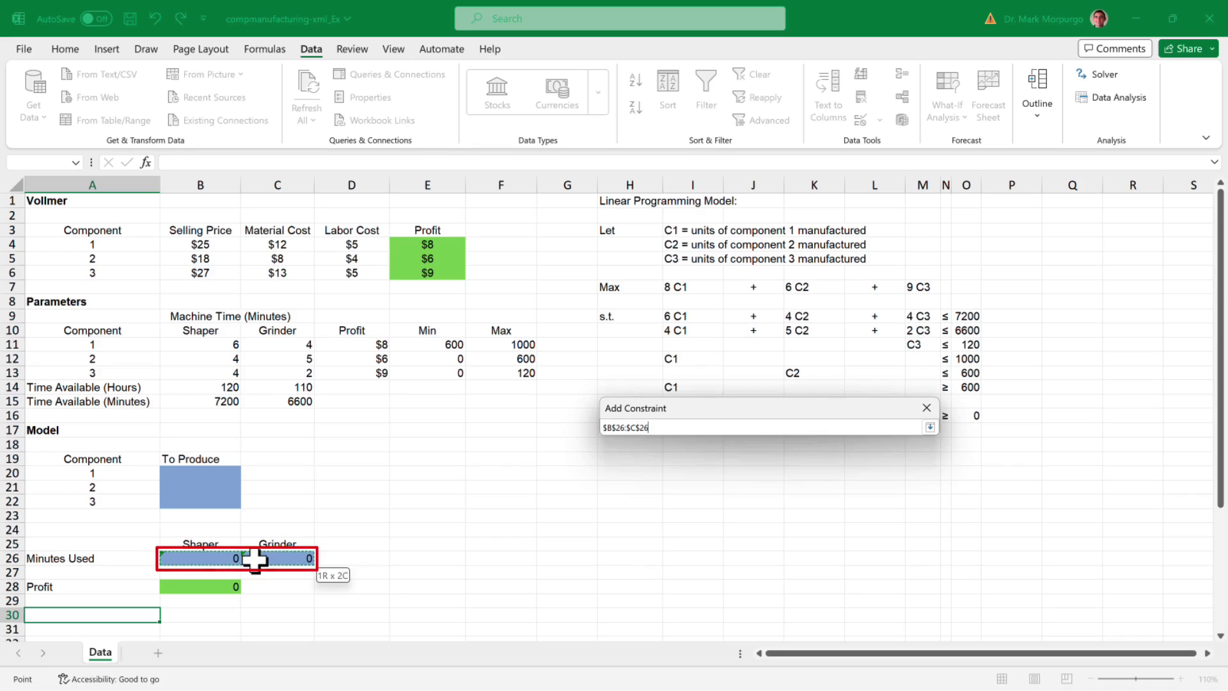
pyautogui.moveTo(255, 560); pyautogui.dragTo(256, 559)
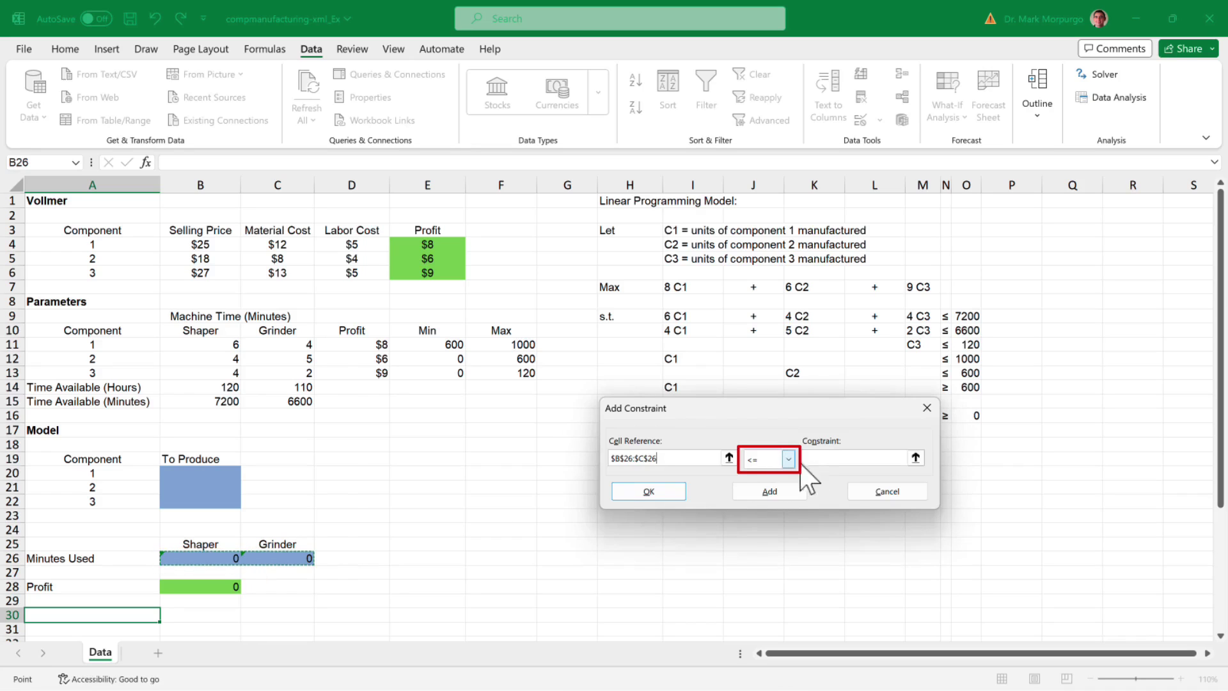
pyautogui.click(899, 457)
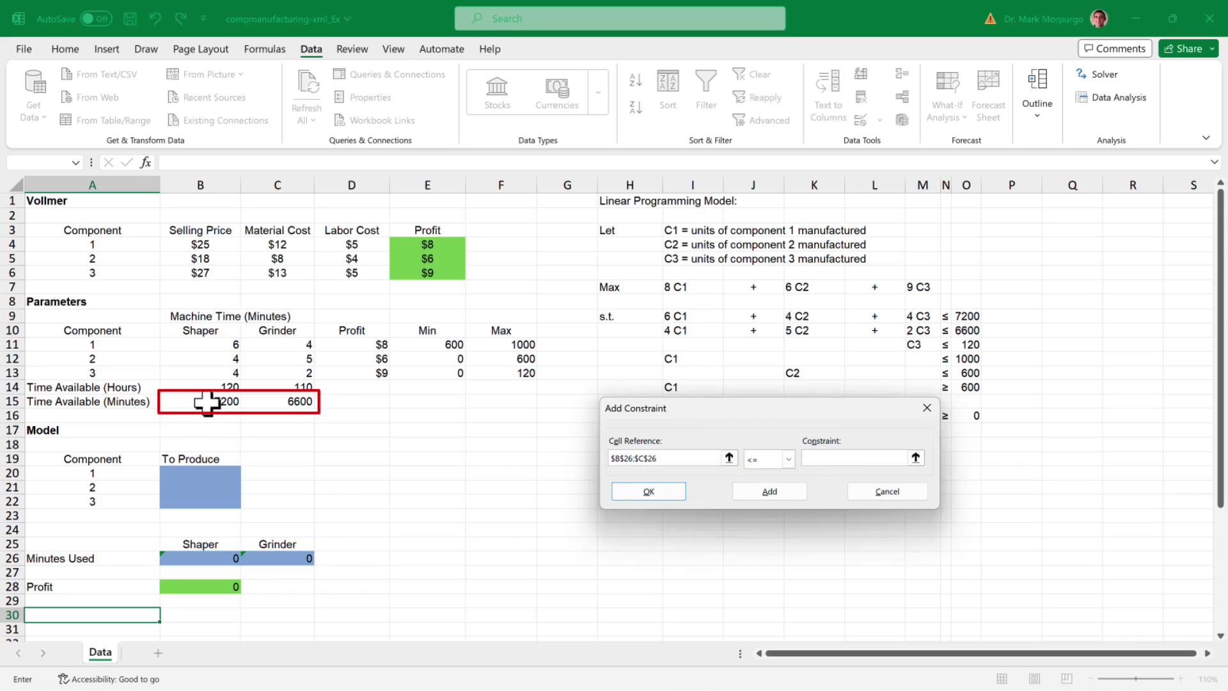
pyautogui.moveTo(206, 402); pyautogui.dragTo(271, 404)
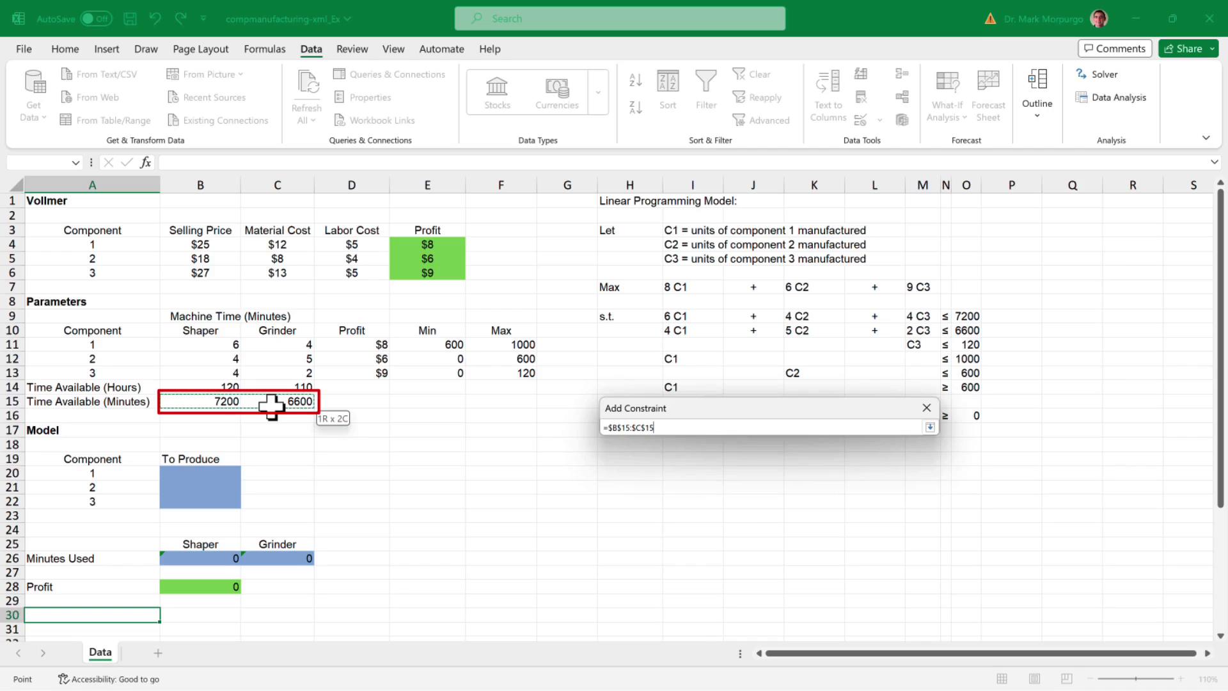
pyautogui.moveTo(271, 404); pyautogui.dragTo(271, 404)
pyautogui.click(761, 491)
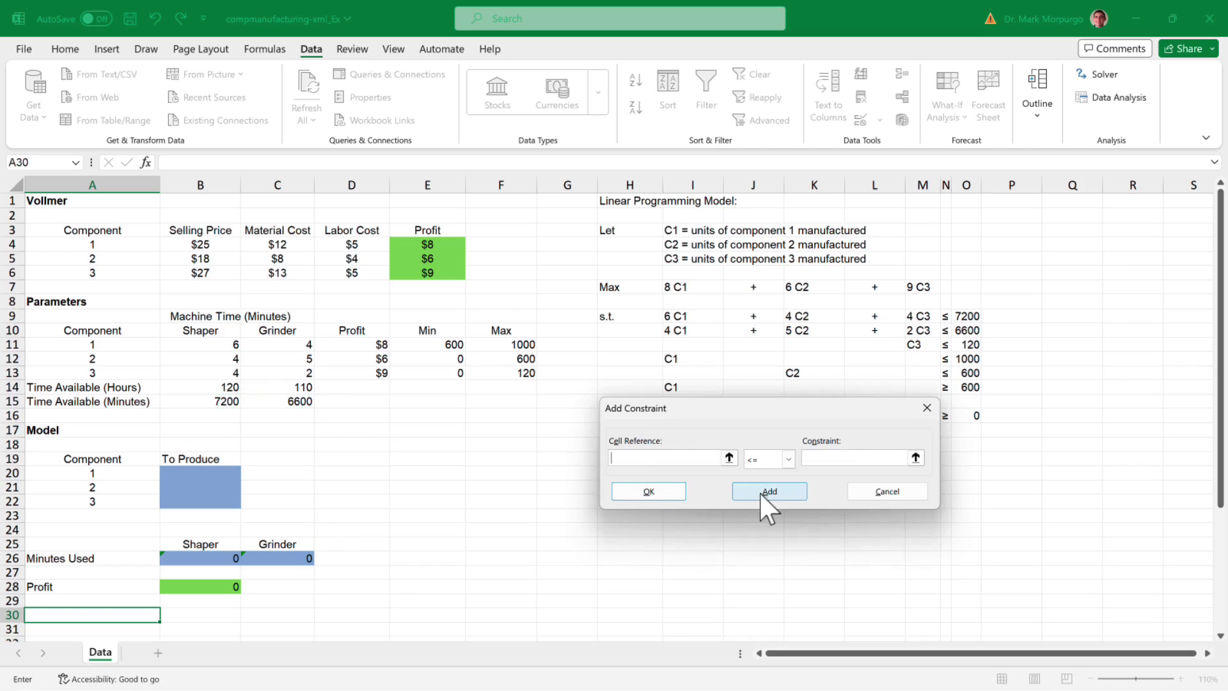
pyautogui.click(876, 494)
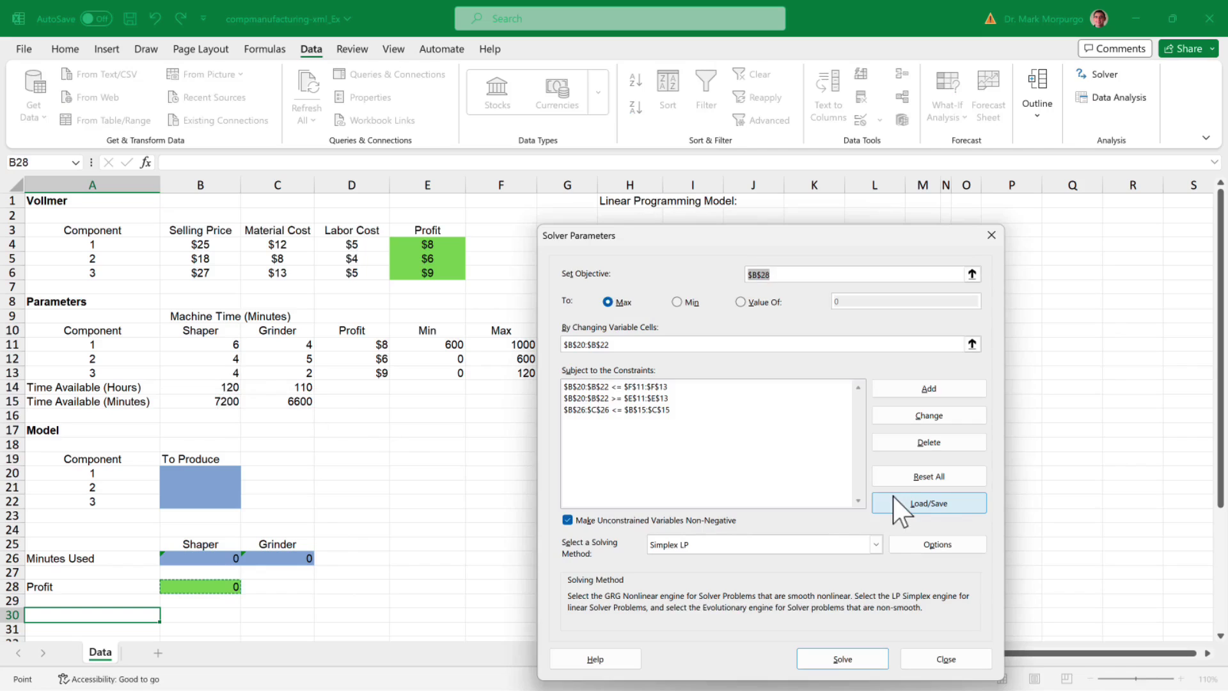
# Step: Solve the model, yielding 720, 600 and 120 units for 10440 profit
pyautogui.click(817, 654)
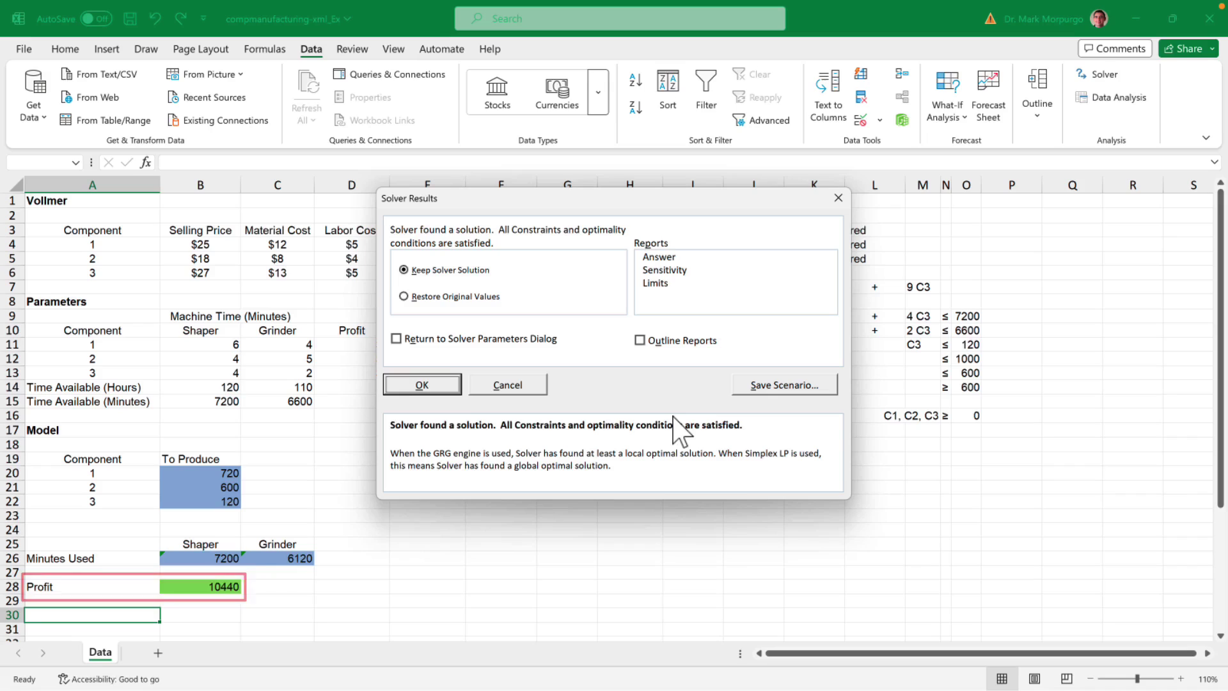
# Step: Keep the Solver solution and generate Sensitivity and Limits reports
pyautogui.click(665, 271)
pyautogui.click(659, 283)
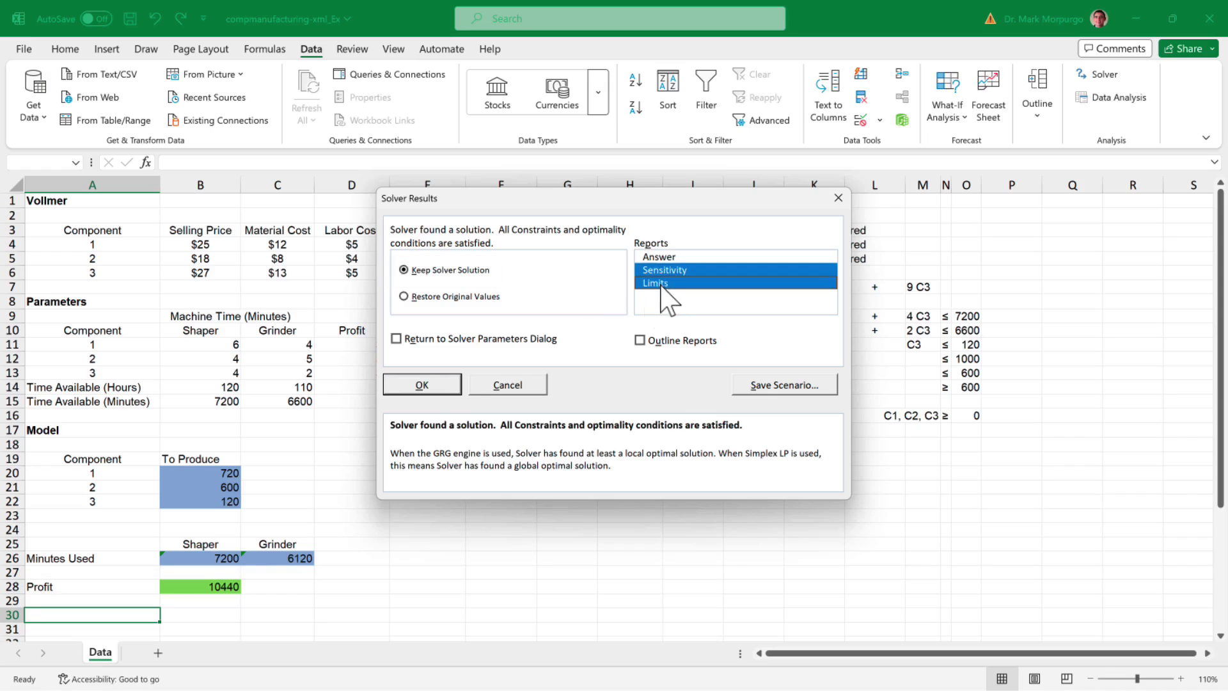
pyautogui.click(422, 383)
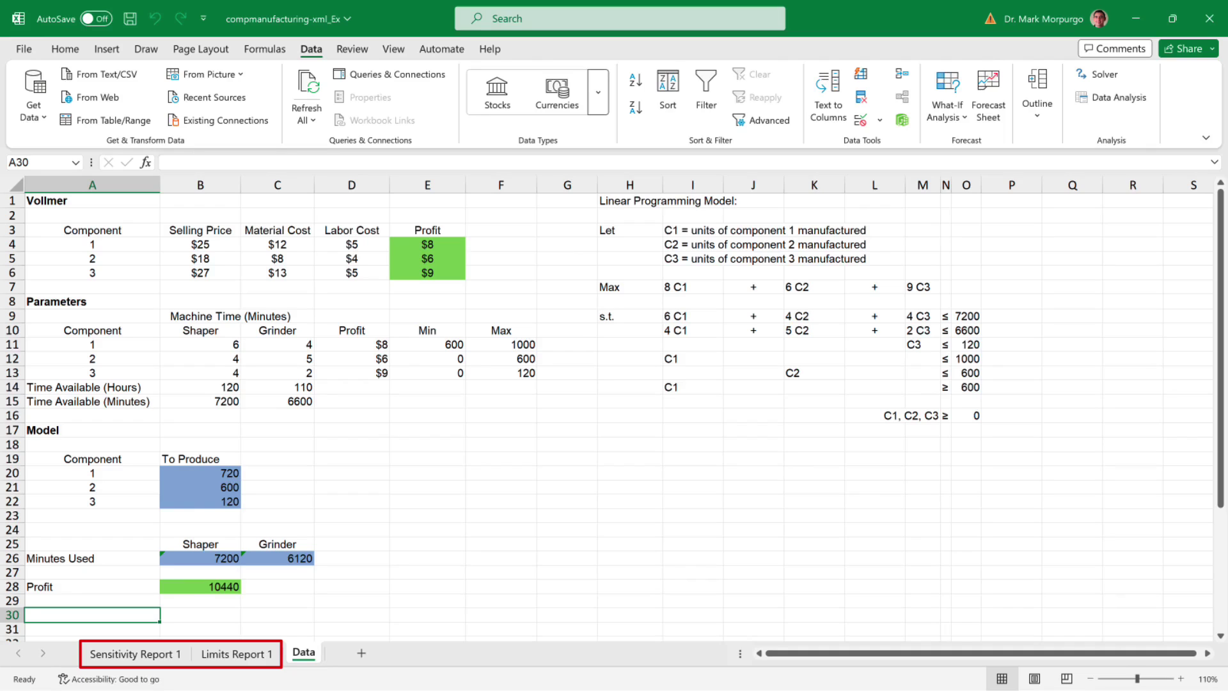
# Step: Add 'Sensitivity Report' and 'Variable Cells' headings and paste the variable cells table below
pyautogui.scroll(-4, 613, 416)
pyautogui.write('Sensitivity Report')
pyautogui.press('Return')
pyautogui.write('Variable Cells')
pyautogui.press('Return')
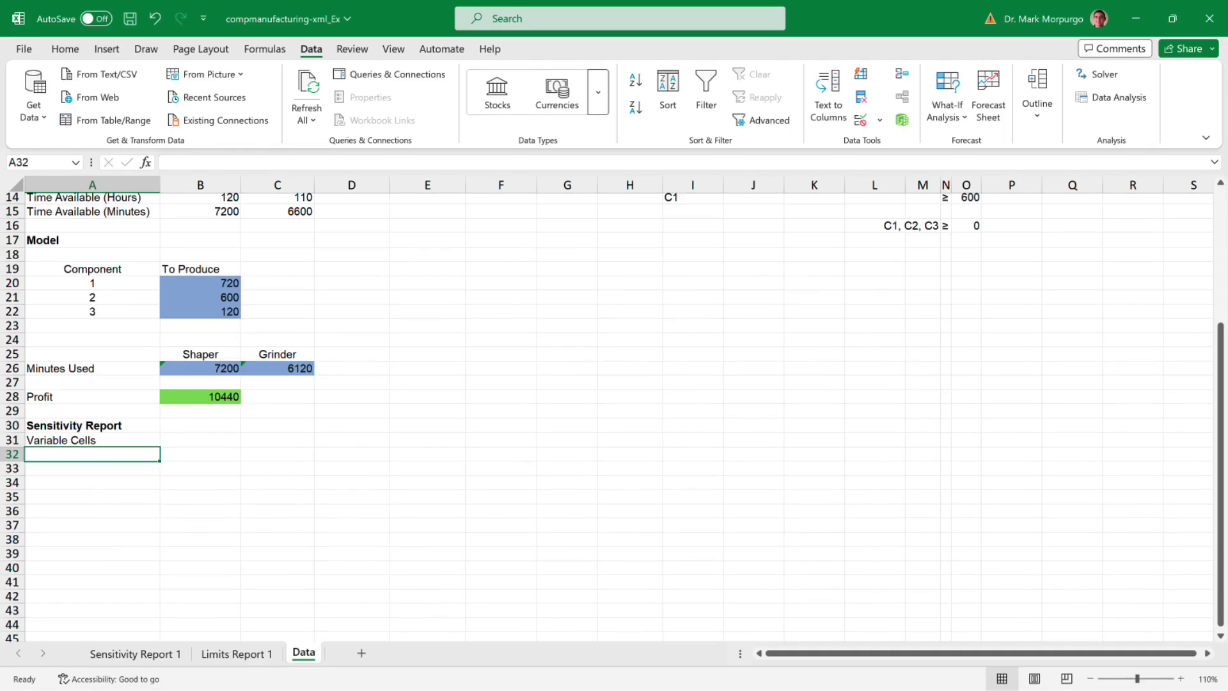
pyautogui.click(92, 539)
pyautogui.hotkey('ctrl', 'pageup')
pyautogui.hotkey('ctrl', 'pageup')
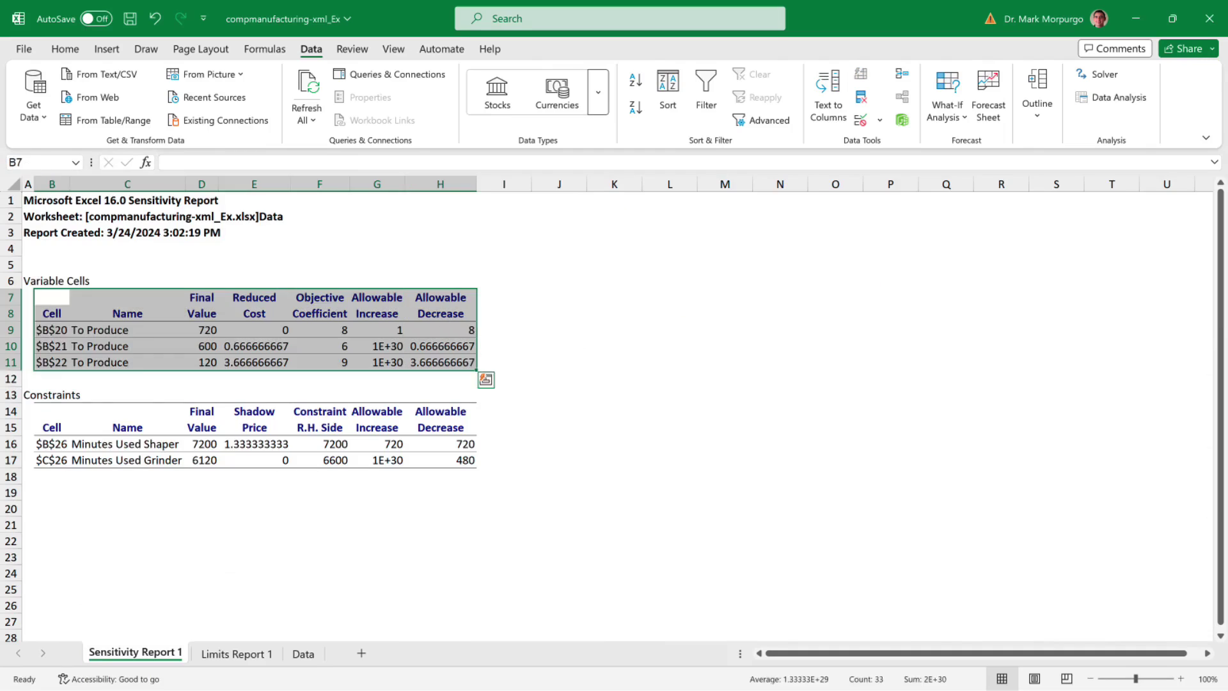
pyautogui.hotkey('ctrl', 'pagedown')
pyautogui.hotkey('ctrl', 'pagedown')
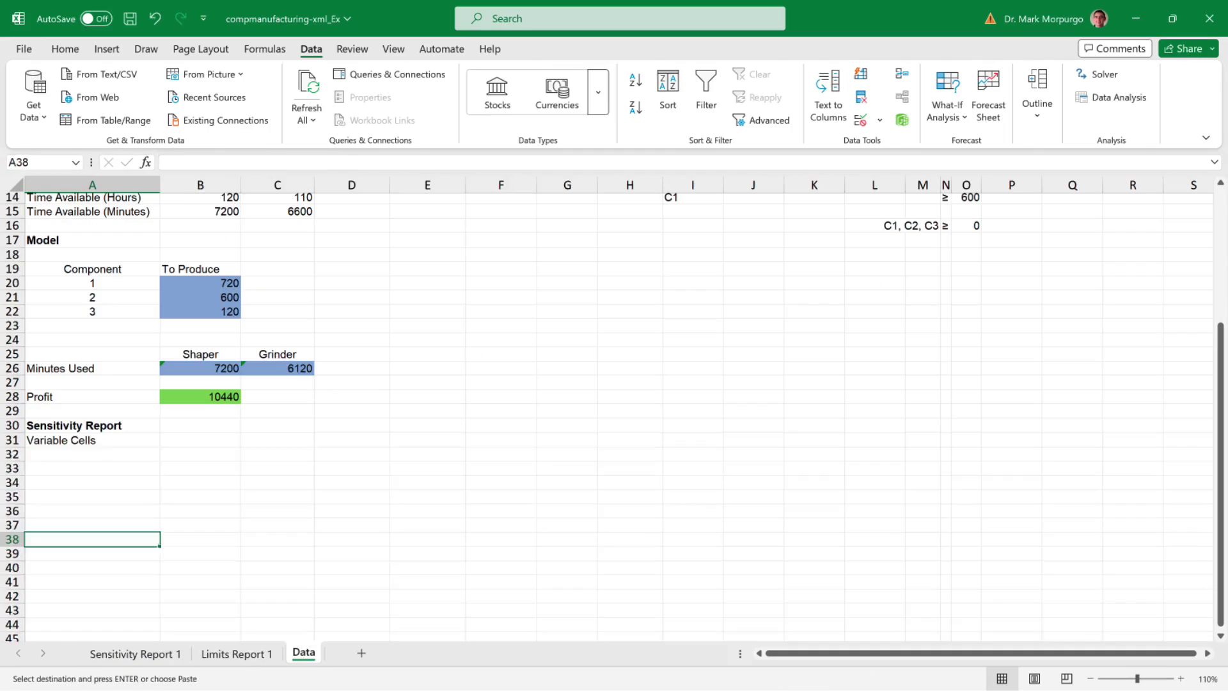
# Step: Add a 'Constraints' label and paste the constraints sensitivity table beneath it
pyautogui.click(92, 454)
pyautogui.hotkey('ctrl', 'v')
pyautogui.click(92, 558)
pyautogui.write('Constraints')
pyautogui.press('Return')
pyautogui.hotkey('ctrl', 'pageup')
pyautogui.hotkey('ctrl', 'pageup')
pyautogui.hotkey('ctrl', 'c')
pyautogui.hotkey('ctrl', 'pagedown')
pyautogui.hotkey('ctrl', 'pagedown')
pyautogui.hotkey('ctrl', 'v')
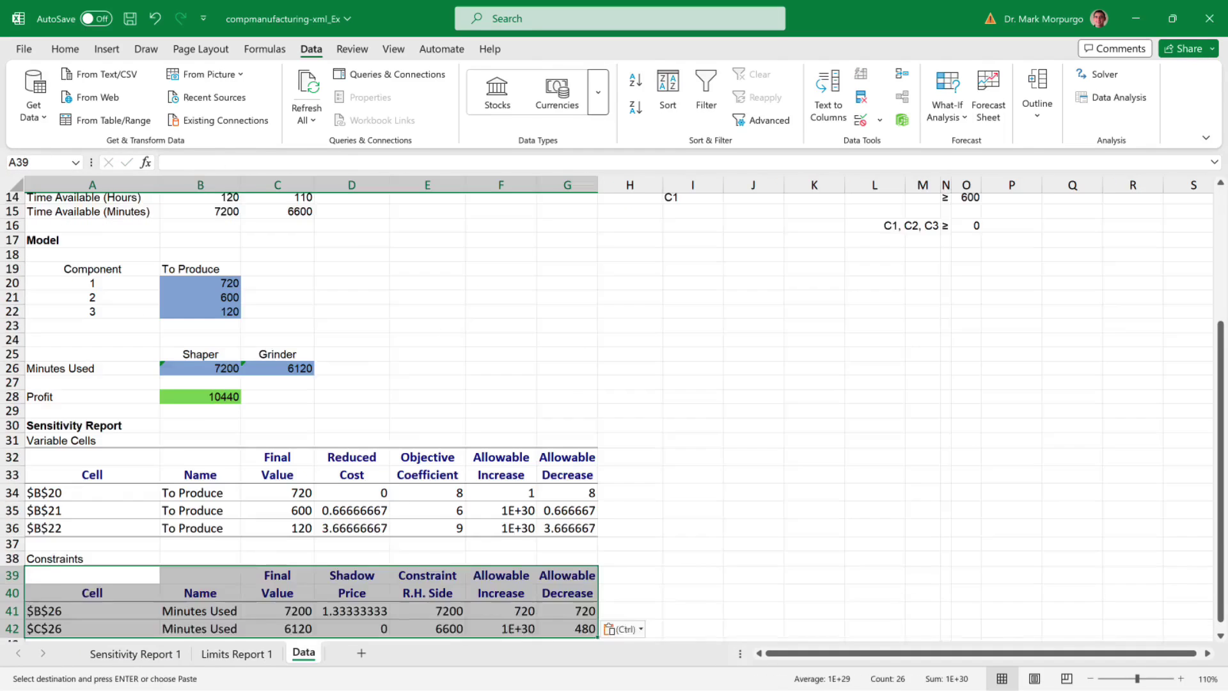
pyautogui.scroll(-1, 614, 416)
# Step: Clear the formatting of the pasted report tables in A32:G42
pyautogui.moveTo(92, 415); pyautogui.dragTo(567, 560)
pyautogui.click(65, 49)
pyautogui.click(835, 120)
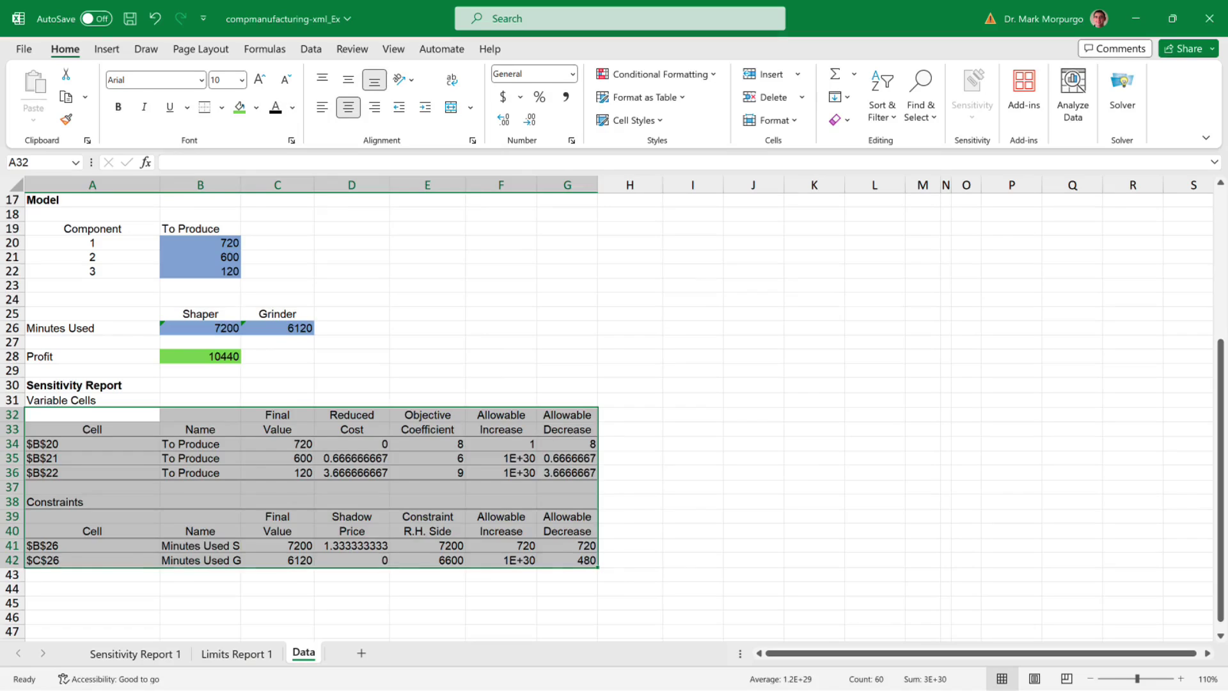
# Step: Add centered 'Lower Limit' and 'Upper Limit' headings in H32:I33
pyautogui.click(630, 415)
pyautogui.write('Lower')
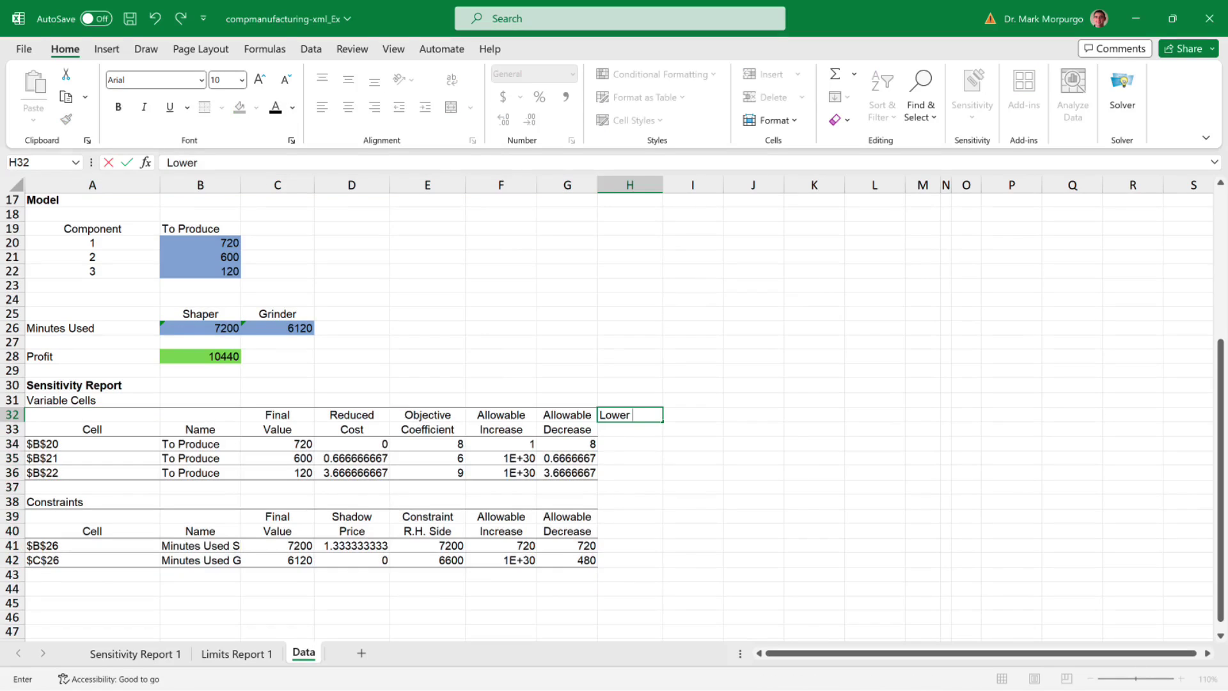
pyautogui.press('Return')
pyautogui.write('Limit')
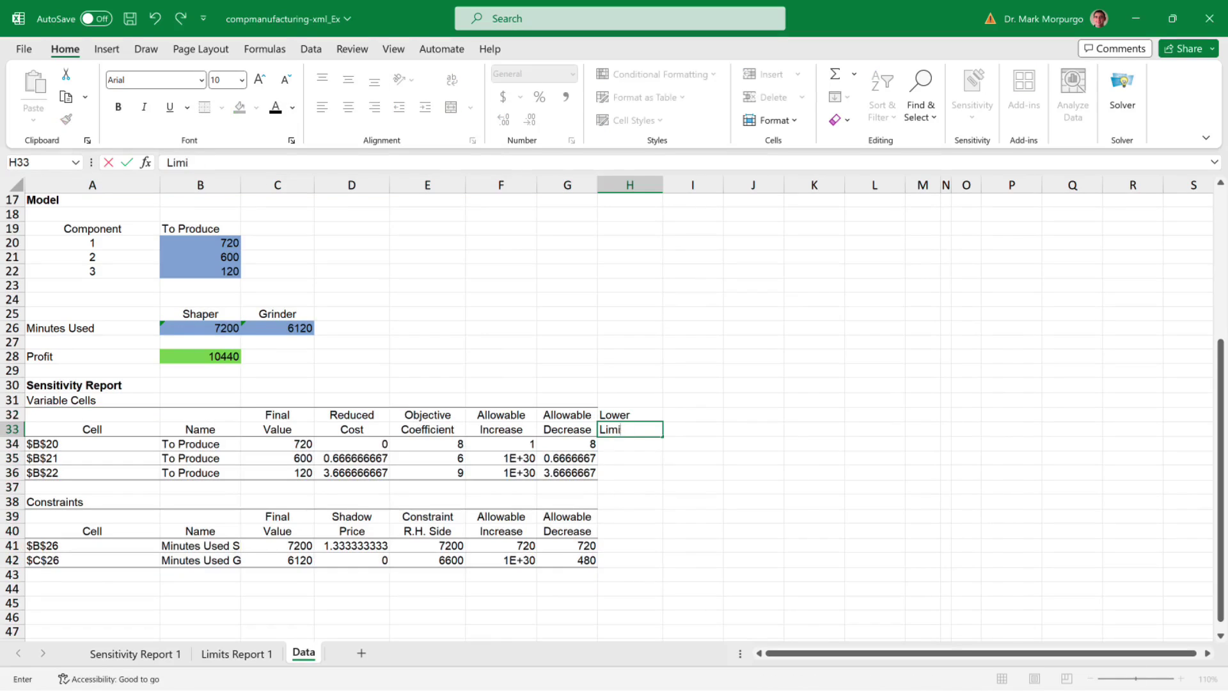
pyautogui.click(693, 414)
pyautogui.write('Upper')
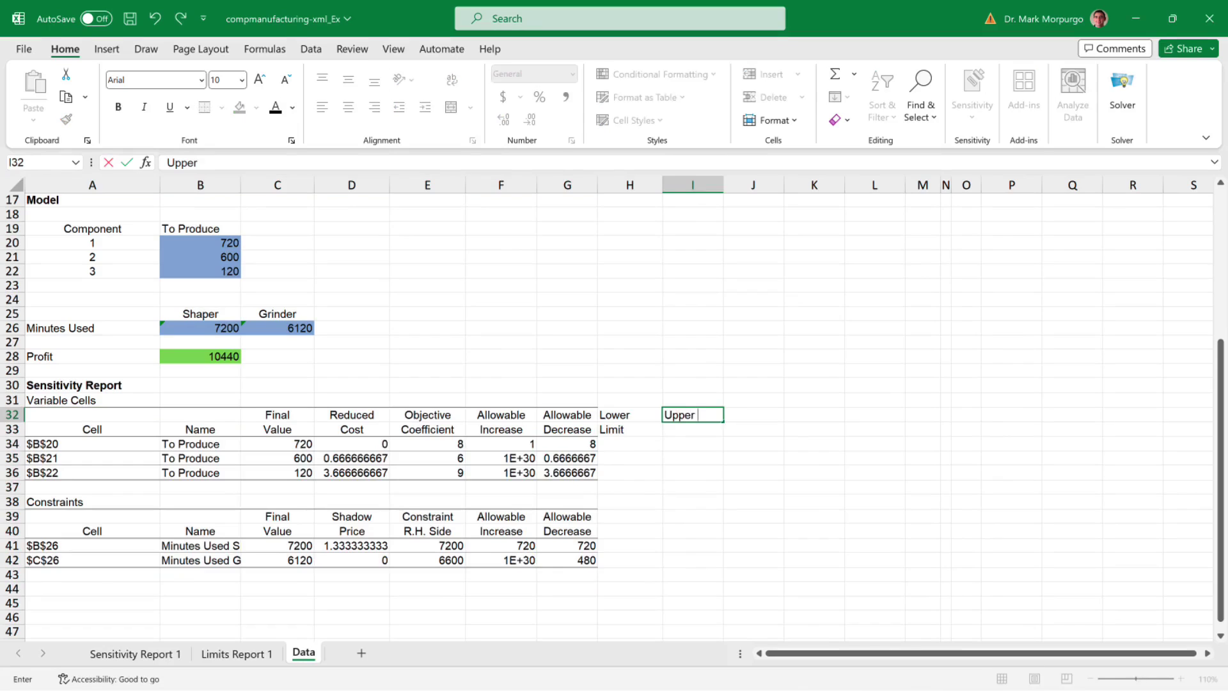
pyautogui.press('Return')
pyautogui.write('Limit')
pyautogui.moveTo(630, 429); pyautogui.dragTo(693, 414)
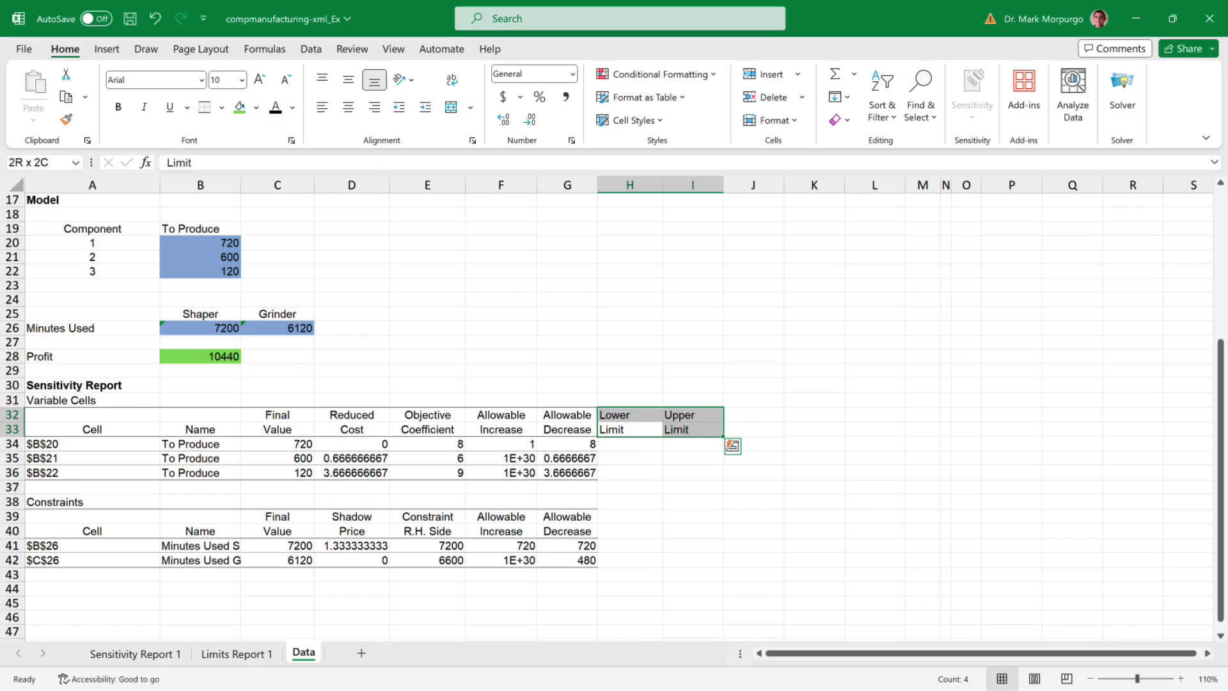
pyautogui.click(348, 107)
# Step: Enter the H34 lower limit as objective coefficient E34 minus allowable decrease G34, giving 0
pyautogui.click(631, 442)
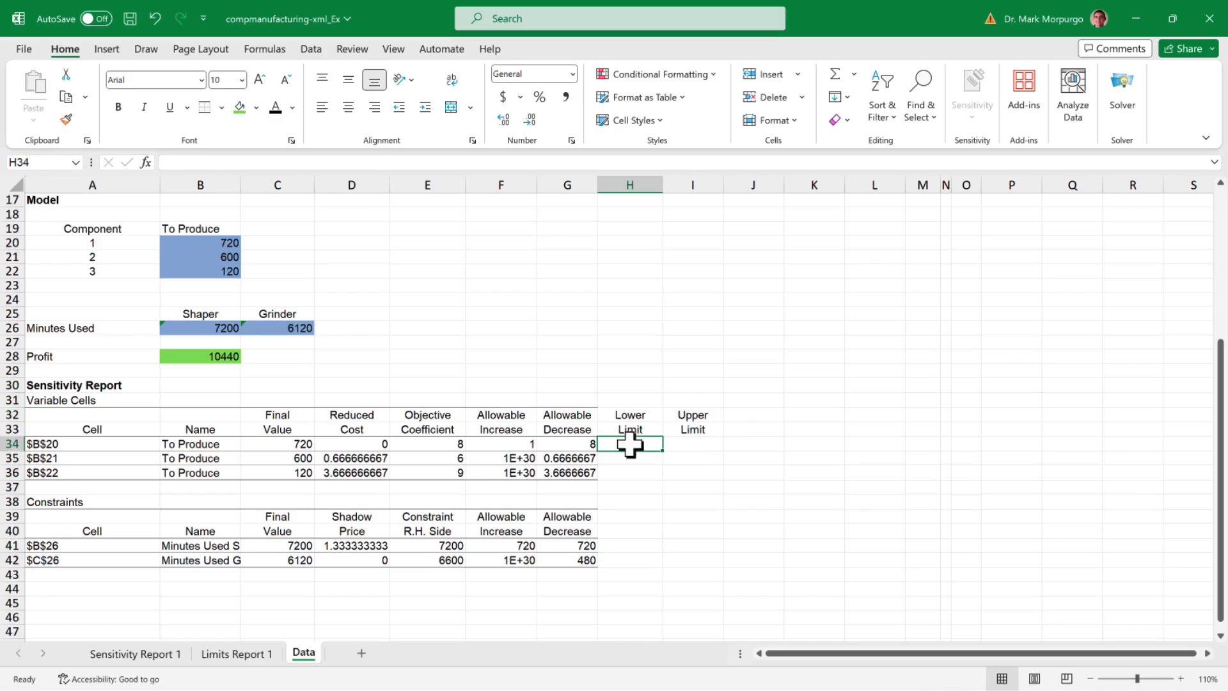
pyautogui.write('=')
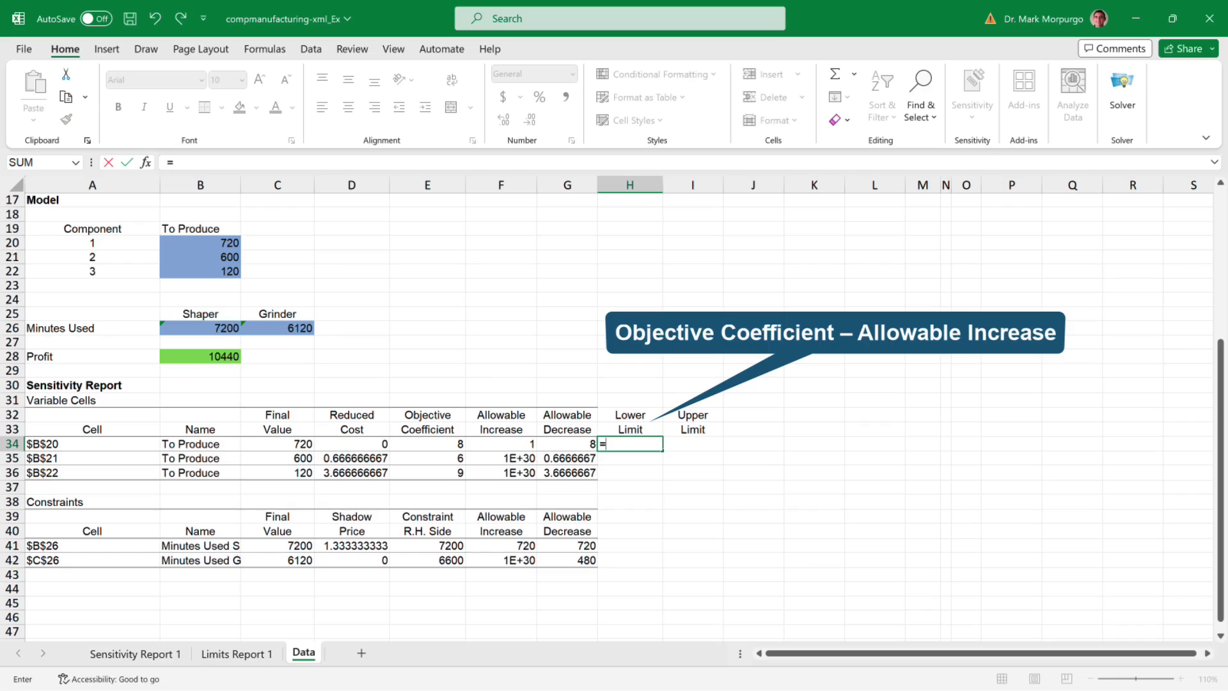
pyautogui.press('Left')
pyautogui.press('Left')
pyautogui.press('Left')
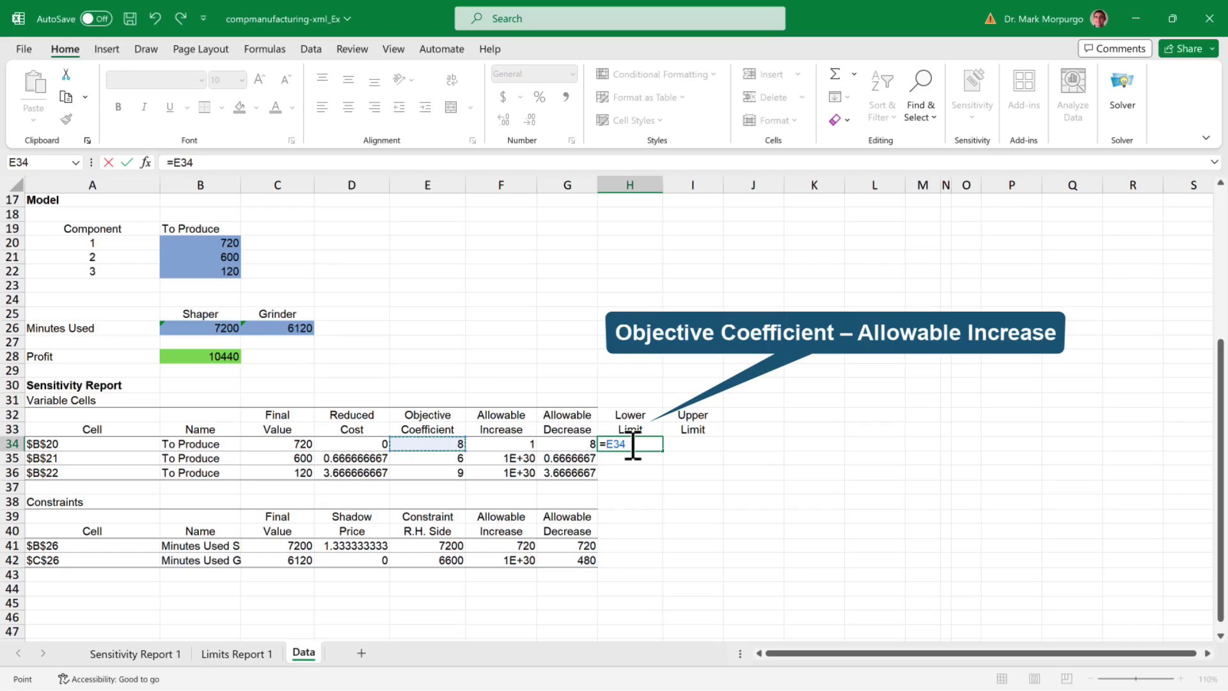
pyautogui.write('-')
pyautogui.press('Left')
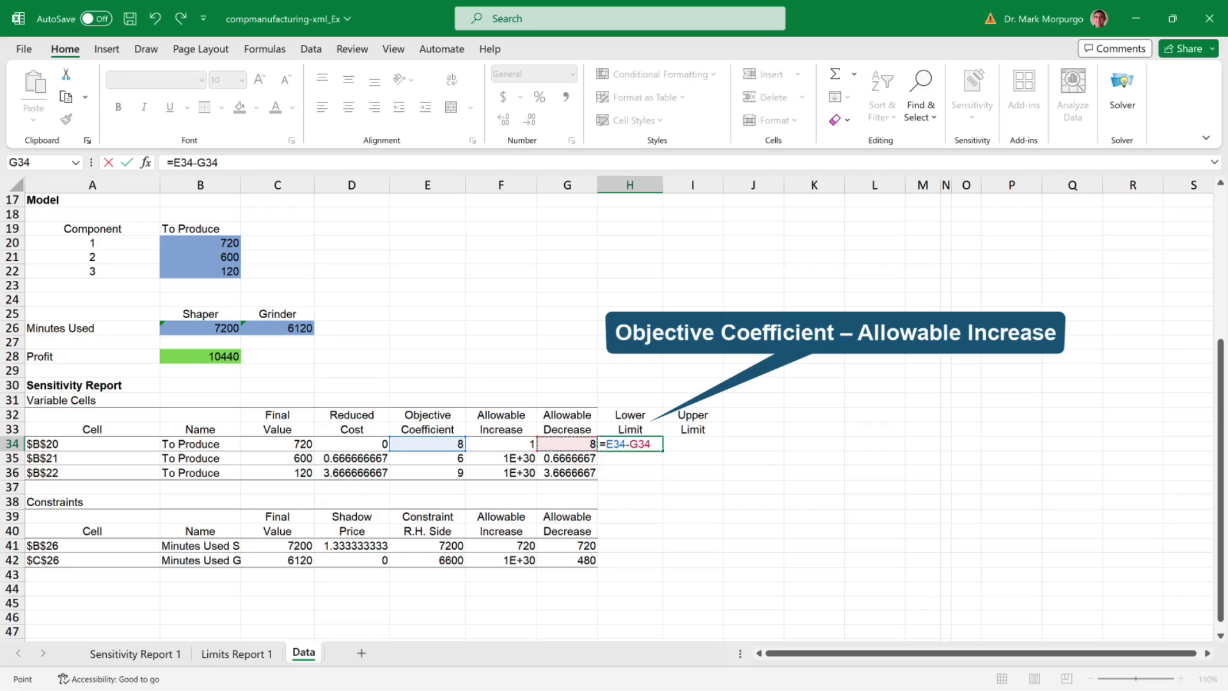
pyautogui.press('Return')
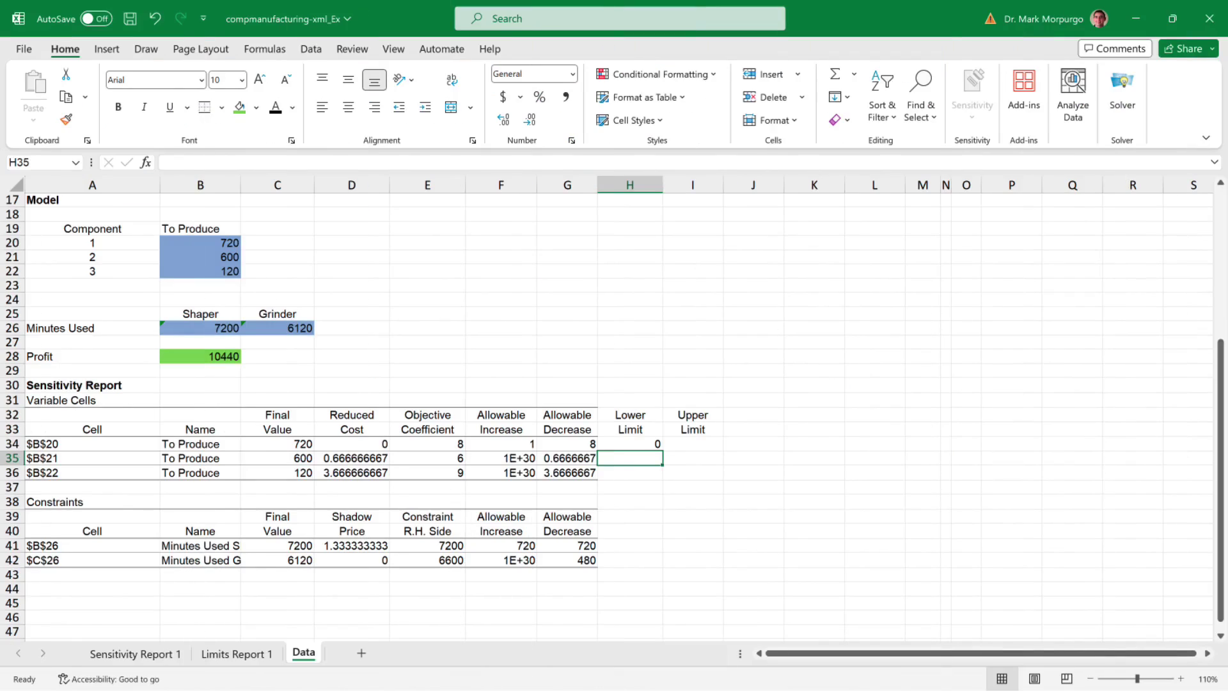
# Step: Fill the lower-limit formula from H34 down to H36 and reduce its displayed decimals (0.000, 5.333, 5.333)
pyautogui.click(630, 443)
pyautogui.moveTo(663, 450); pyautogui.dragTo(663, 478)
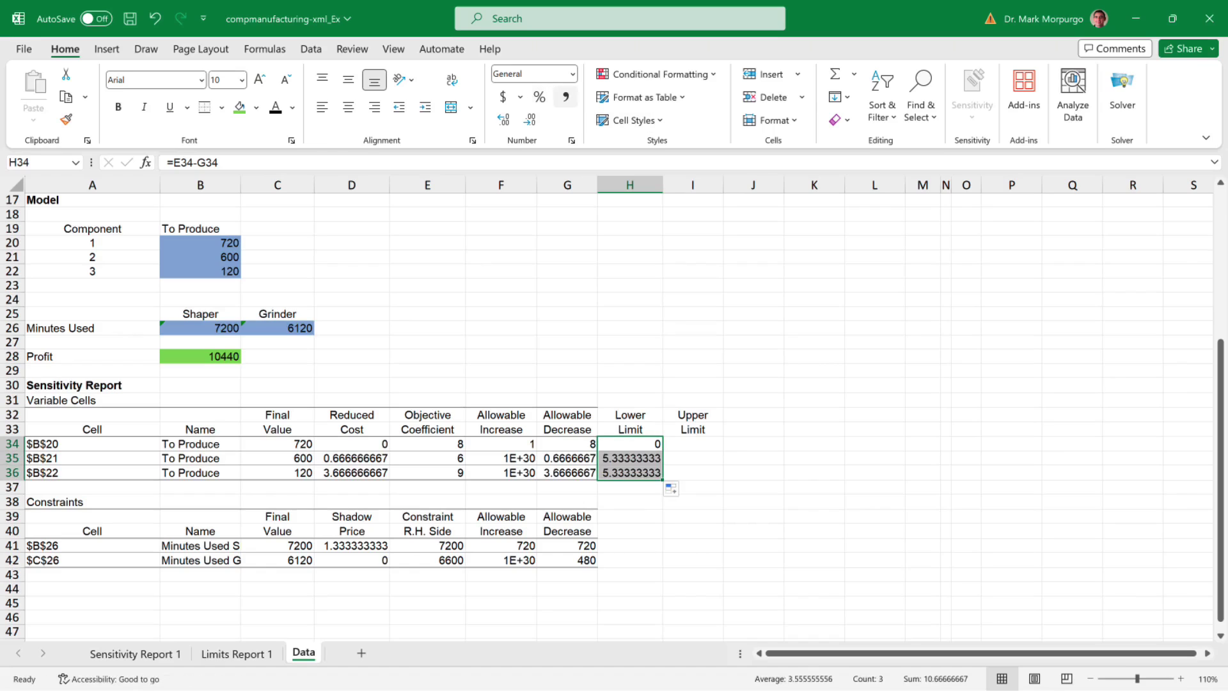
pyautogui.click(529, 120)
pyautogui.click(530, 119)
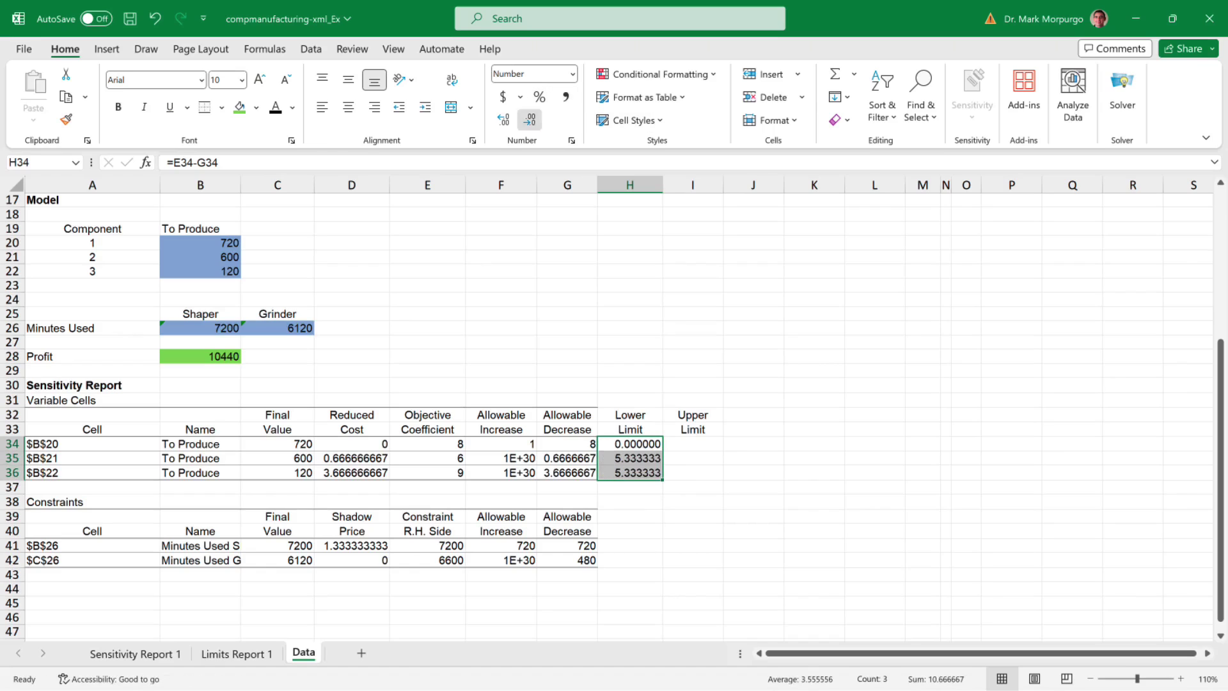
pyautogui.click(529, 119)
pyautogui.click(530, 120)
pyautogui.click(529, 119)
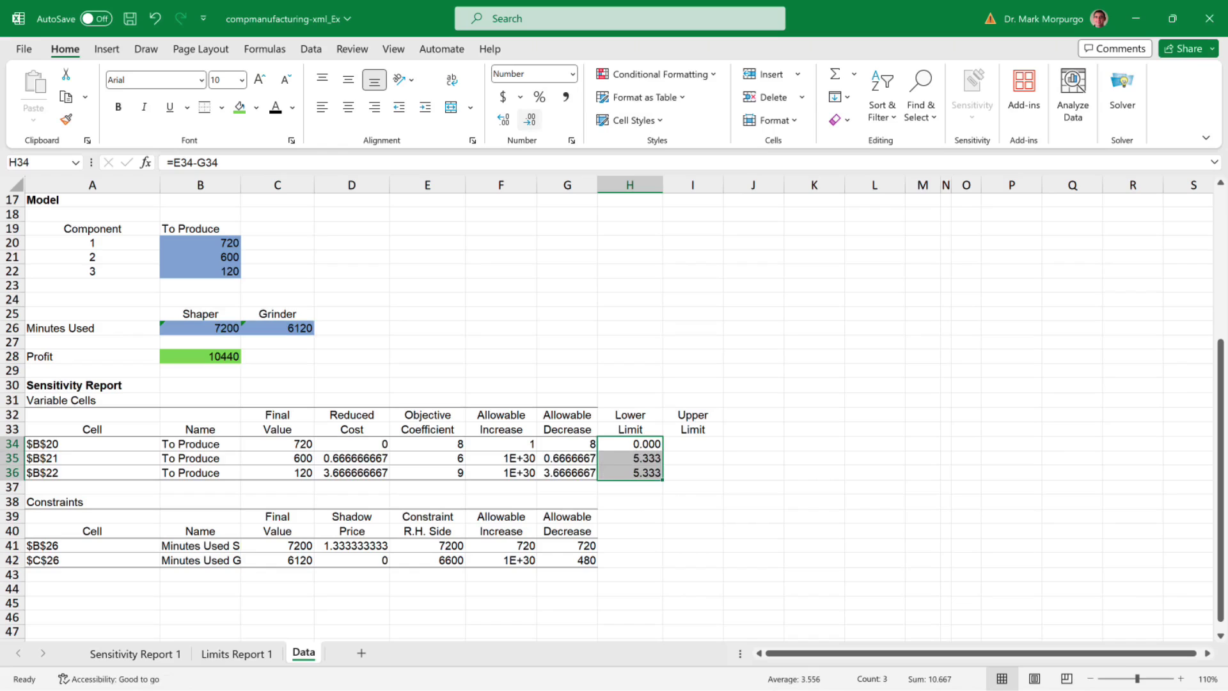
pyautogui.click(529, 119)
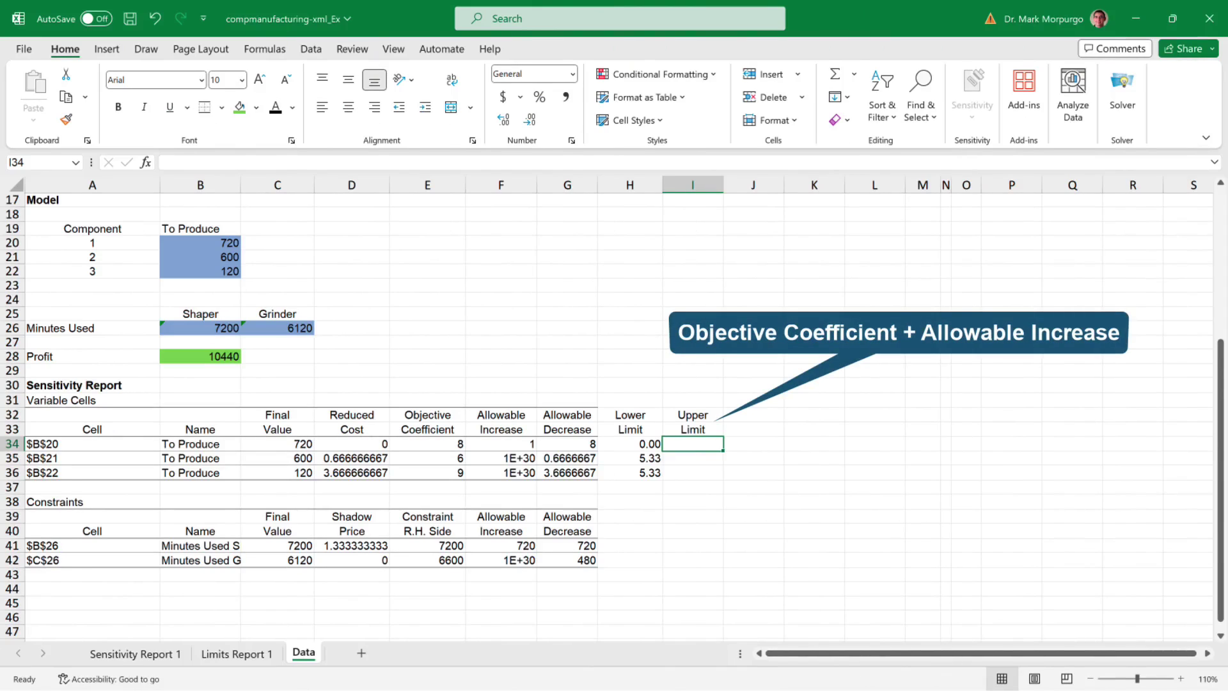
# Step: Enter =E34+F34 in I34 as the first variable's upper limit, shown as 9.00
pyautogui.write('=')
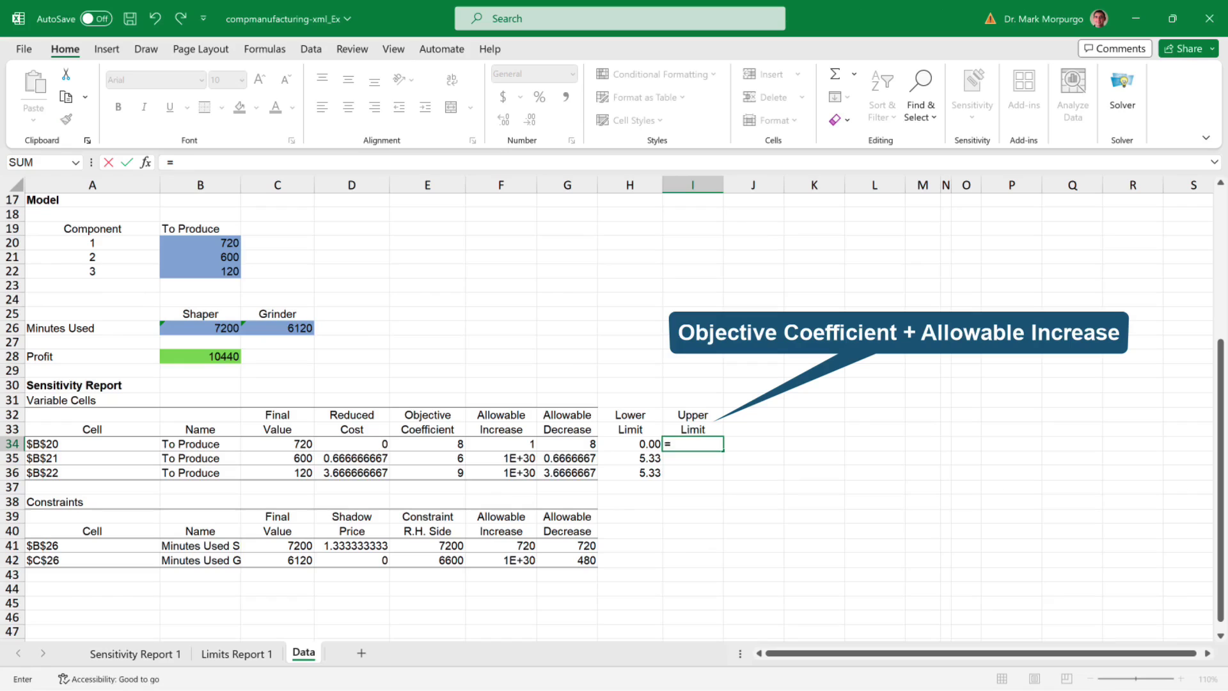
pyautogui.press('Left')
pyautogui.press('Left')
pyautogui.press('Left')
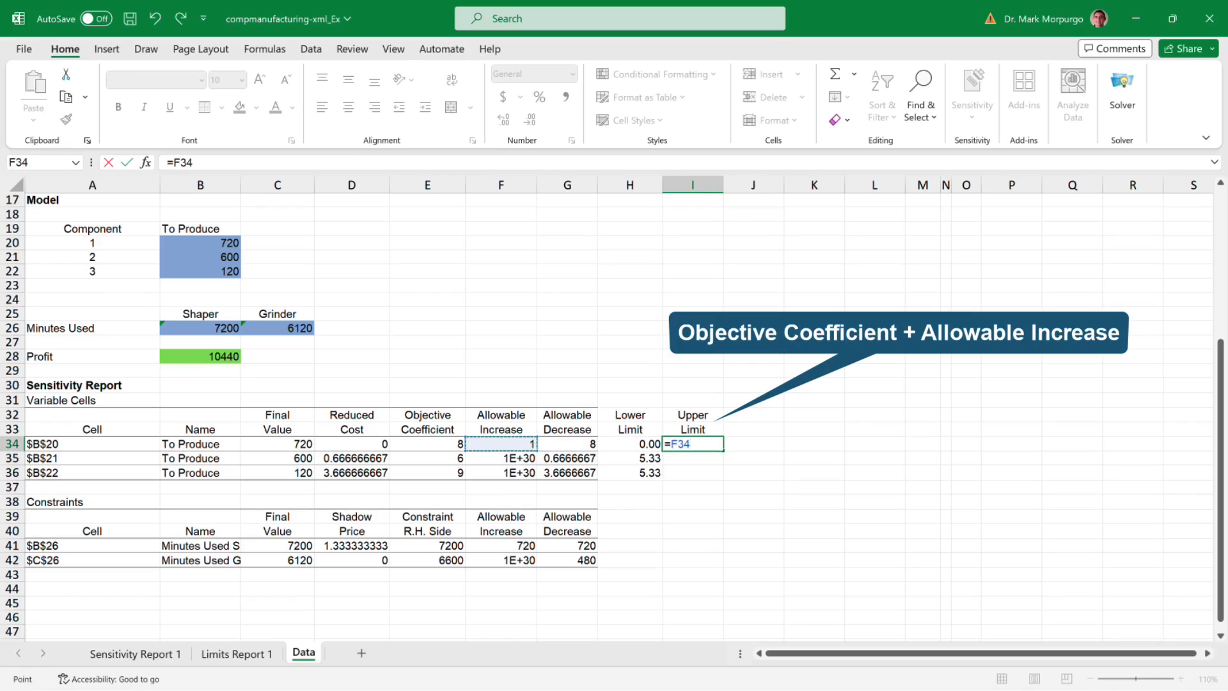
pyautogui.press('Left')
pyautogui.write('+')
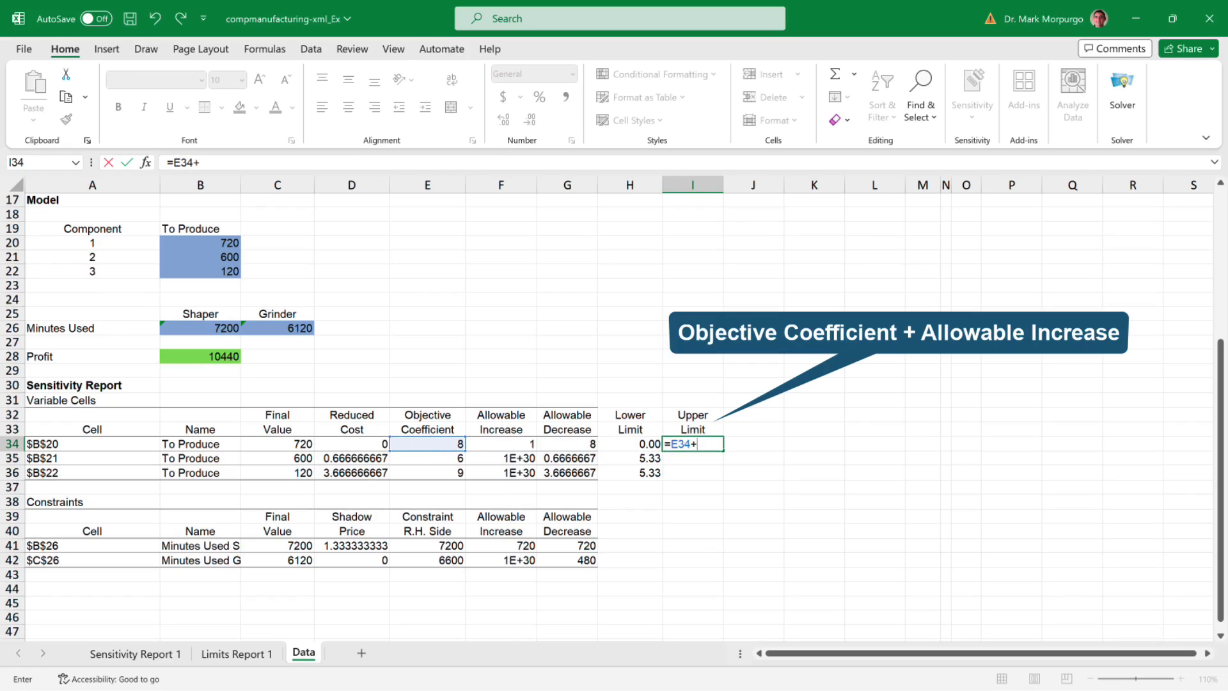
pyautogui.press('Left')
pyautogui.press('Left')
pyautogui.press('Left')
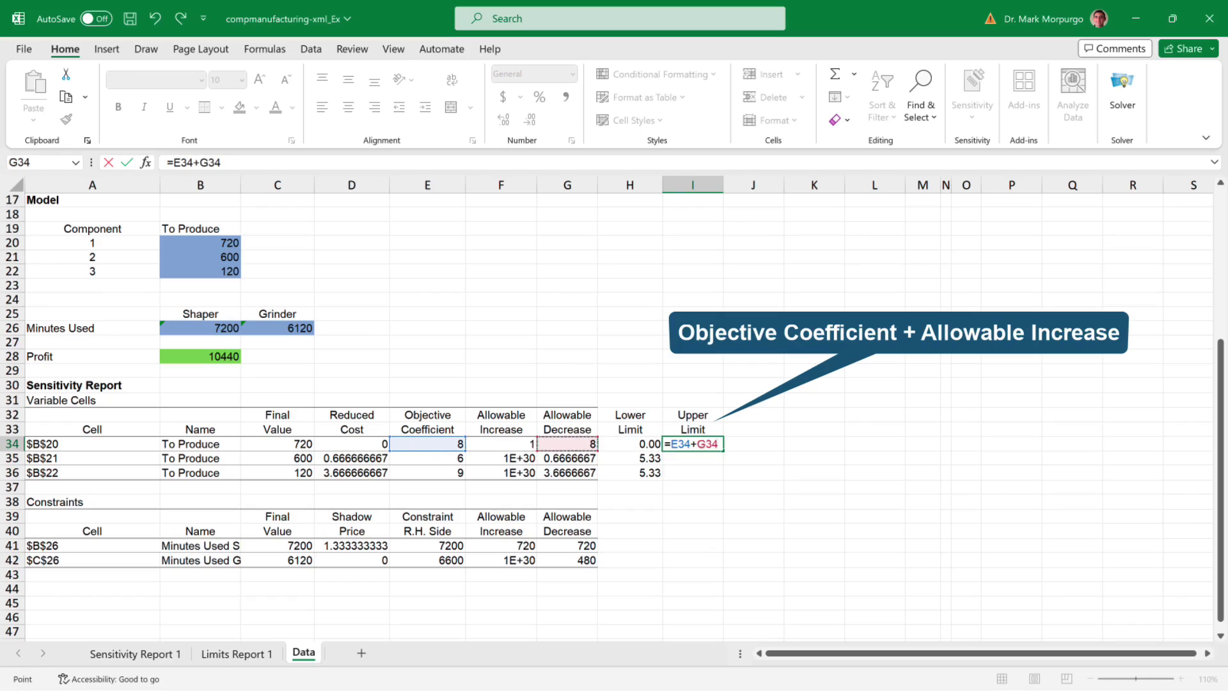
pyautogui.hotkey('ctrl', 'Return')
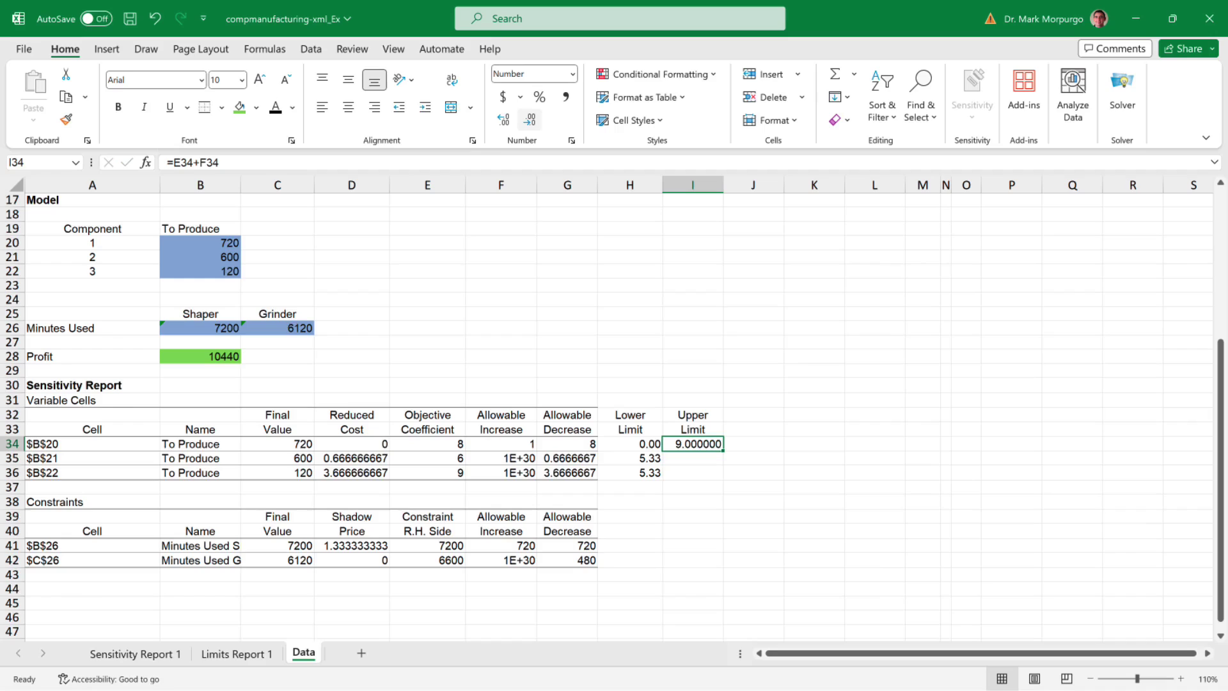
pyautogui.click(530, 120)
pyautogui.click(530, 120)
pyautogui.click(530, 120)
pyautogui.click(529, 120)
# Step: Enter 'no limit' as the upper limit for the second and third variables in I35 and I36
pyautogui.click(692, 458)
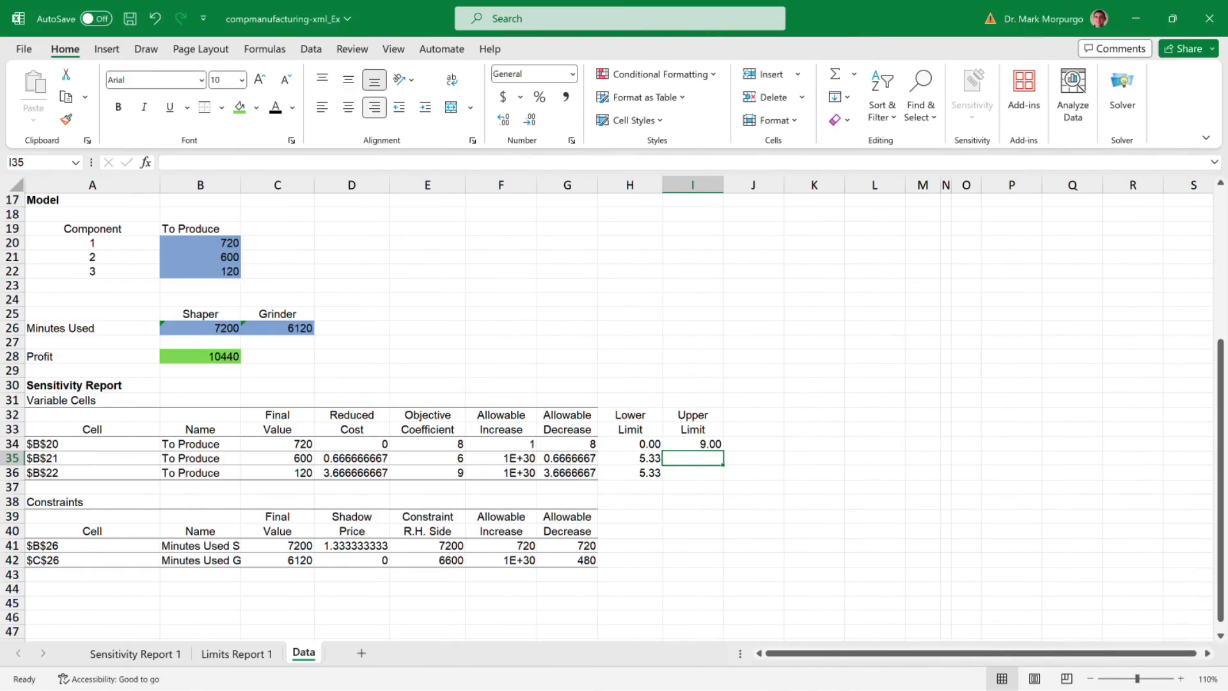
pyautogui.write('no limit')
pyautogui.press('Return')
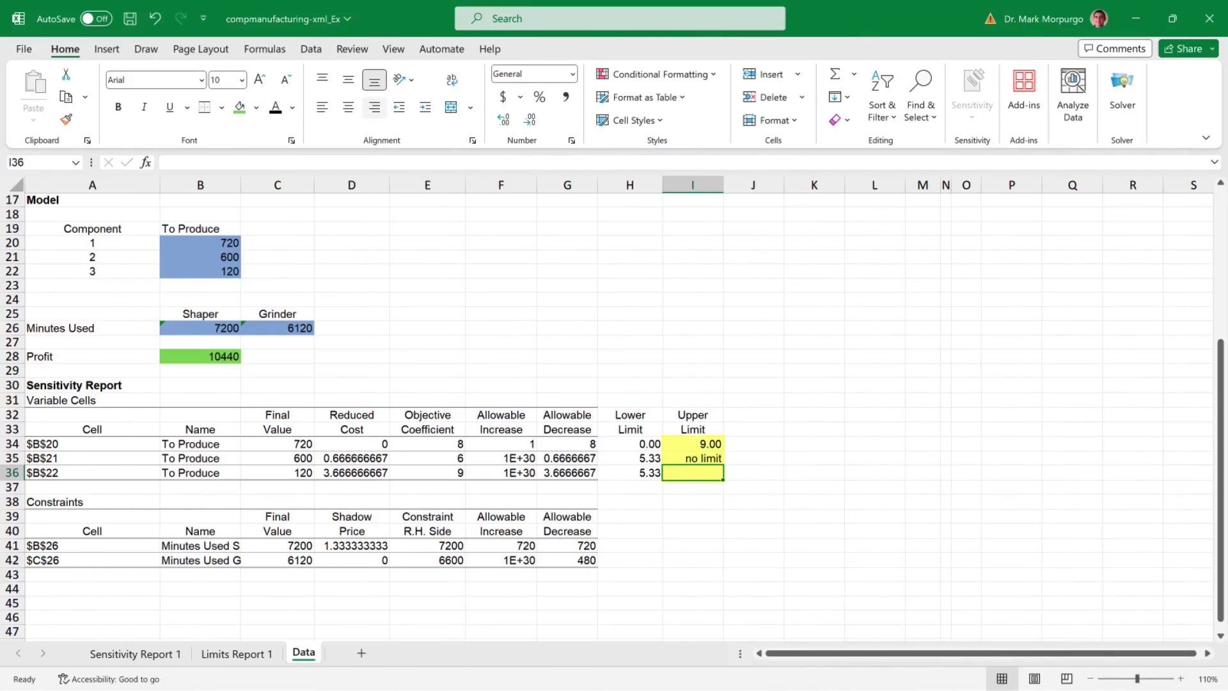
pyautogui.write('no limit')
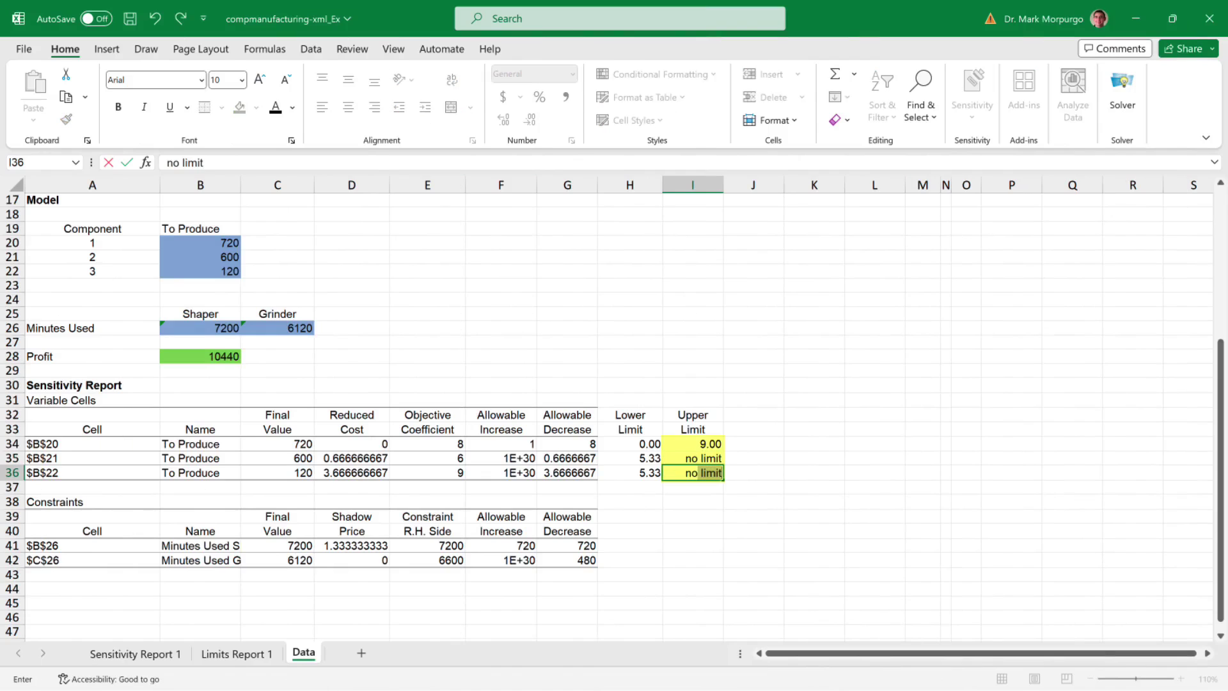
pyautogui.press('Return')
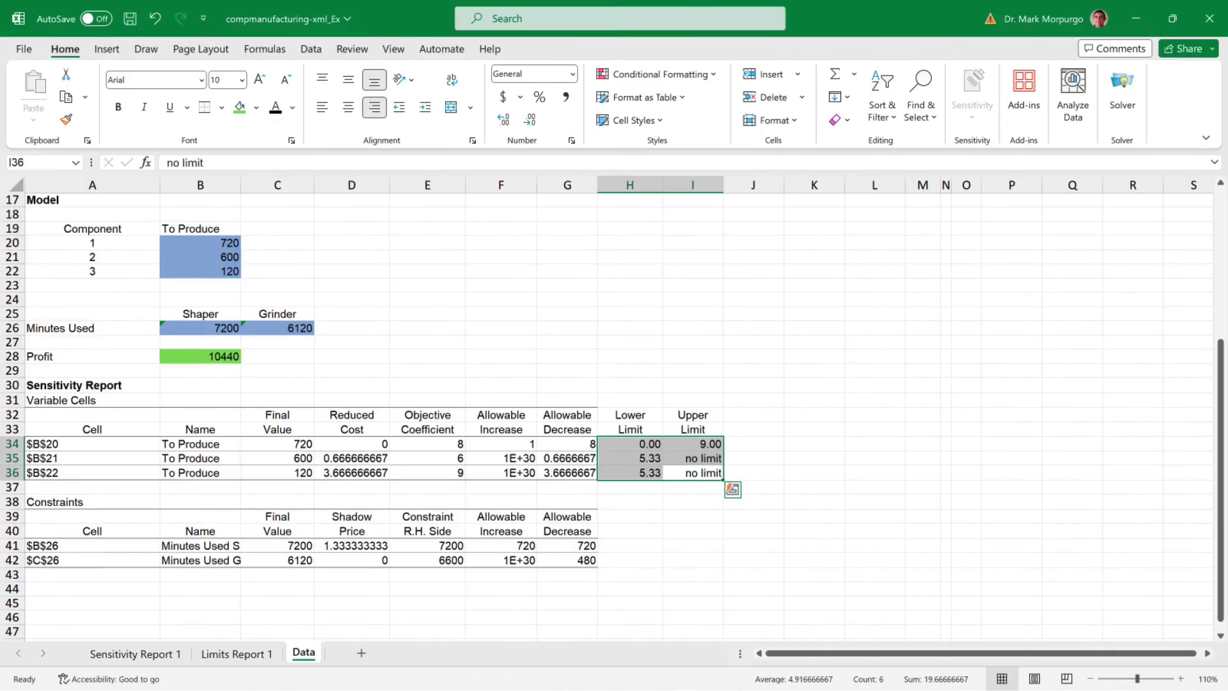
# Step: Fill H34:I36 green and copy the Lower/Upper Limit headers to H39 above the constraints
pyautogui.click(240, 107)
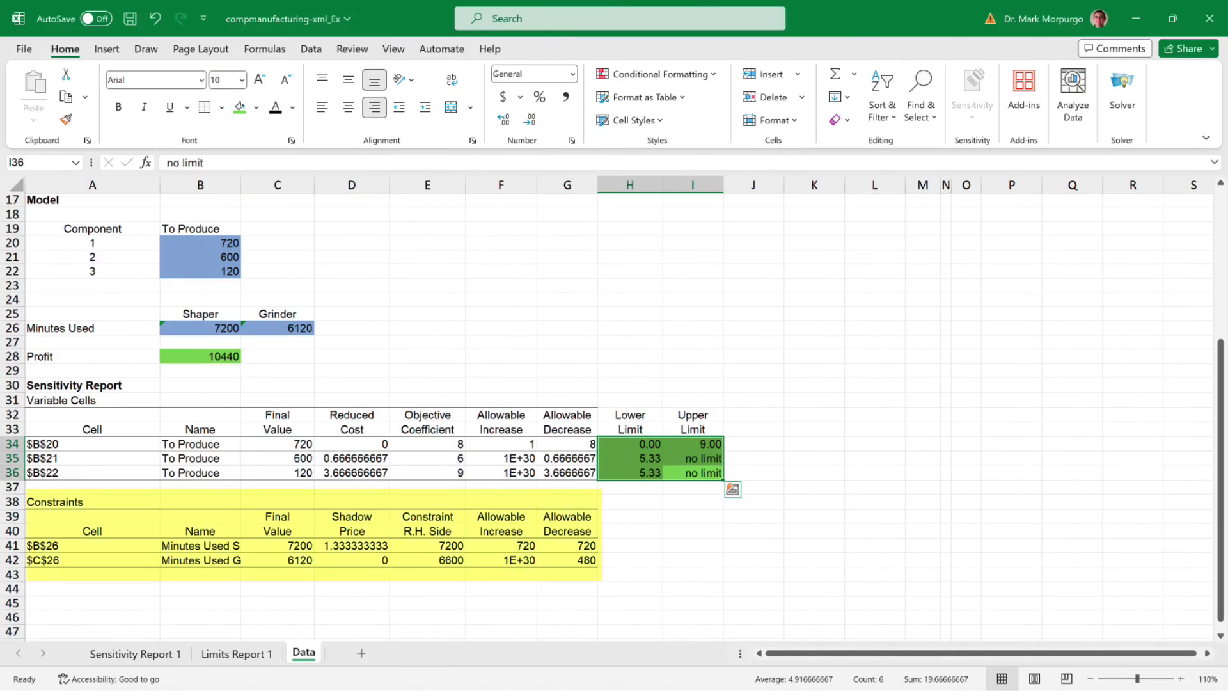
pyautogui.moveTo(630, 414); pyautogui.dragTo(693, 429)
pyautogui.hotkey('ctrl', 'c')
pyautogui.click(630, 516)
pyautogui.hotkey('ctrl', 'v')
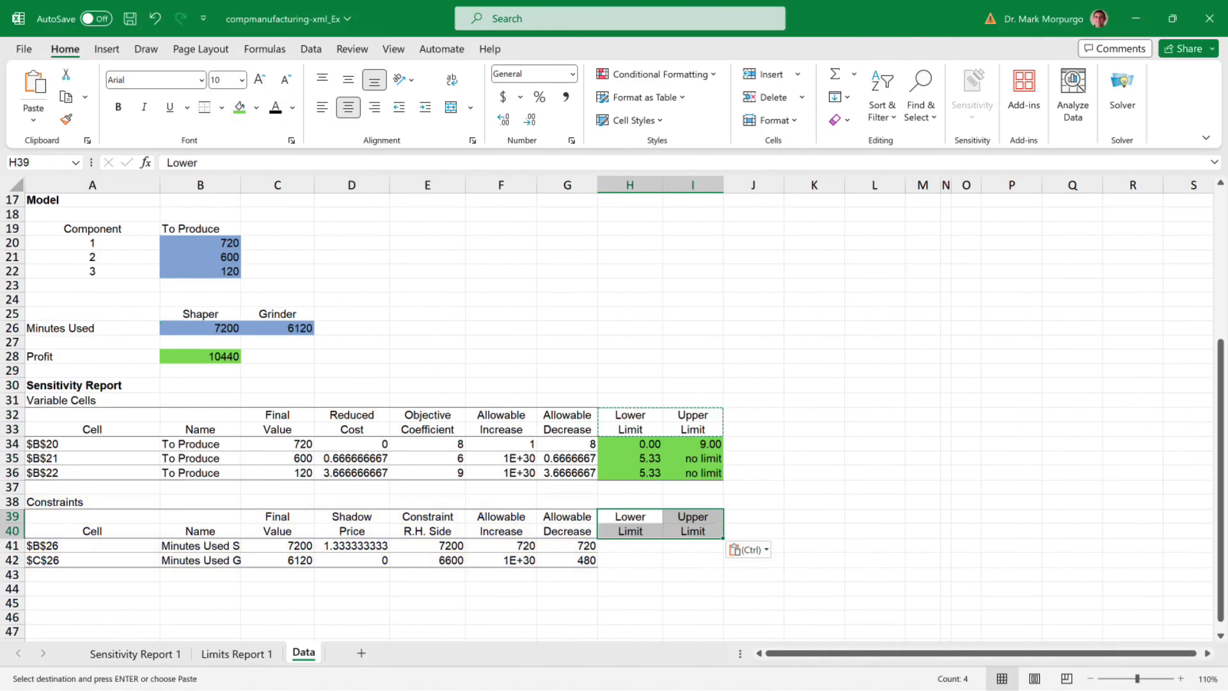
# Step: Enter =E41-G41 in H41, giving the first constraint a lower limit of 6480
pyautogui.click(630, 545)
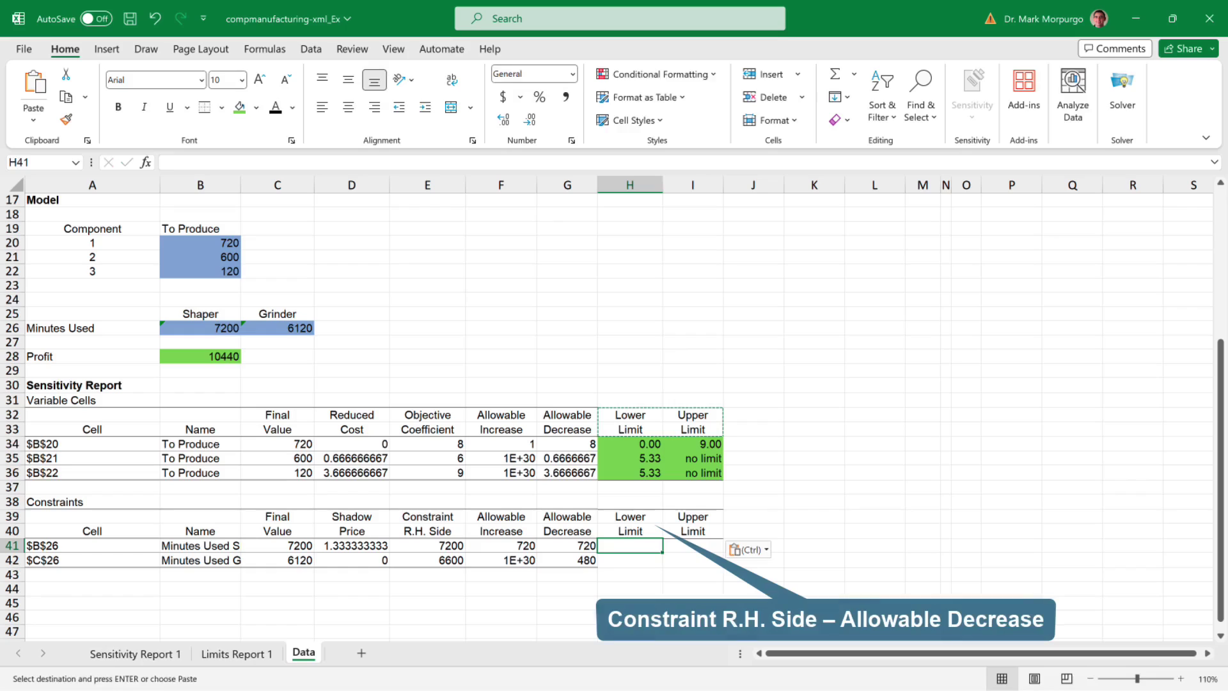
pyautogui.write('=')
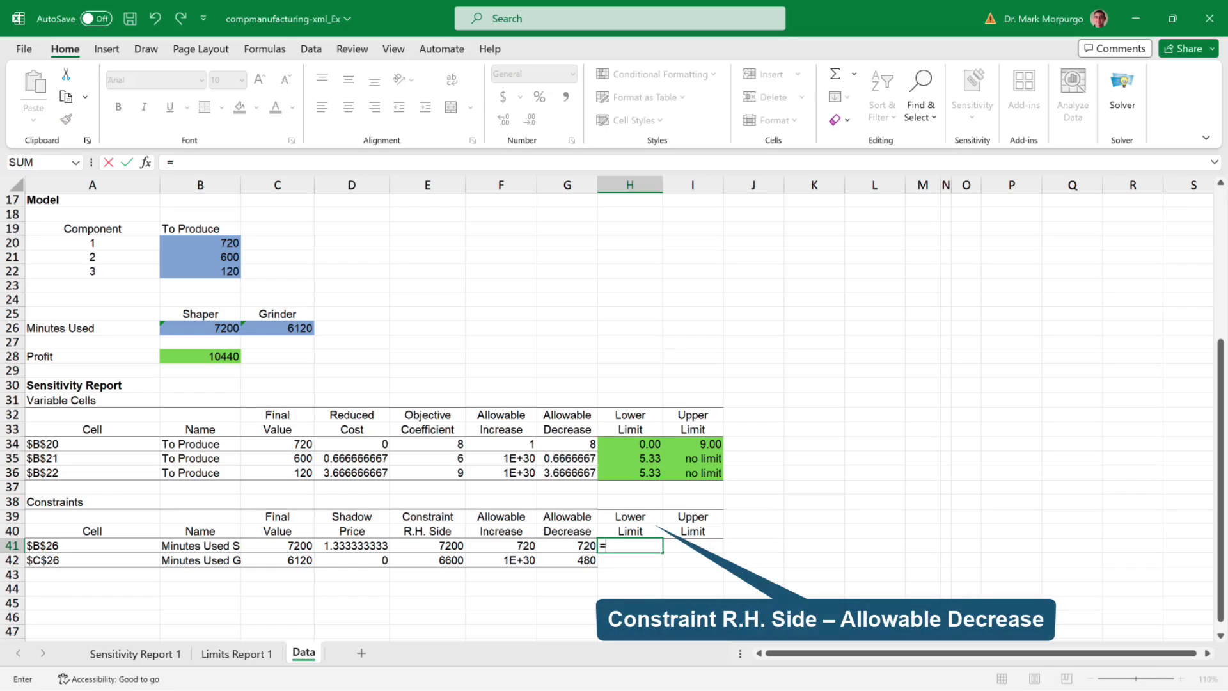
pyautogui.press('Left')
pyautogui.press('Left')
pyautogui.press('Left')
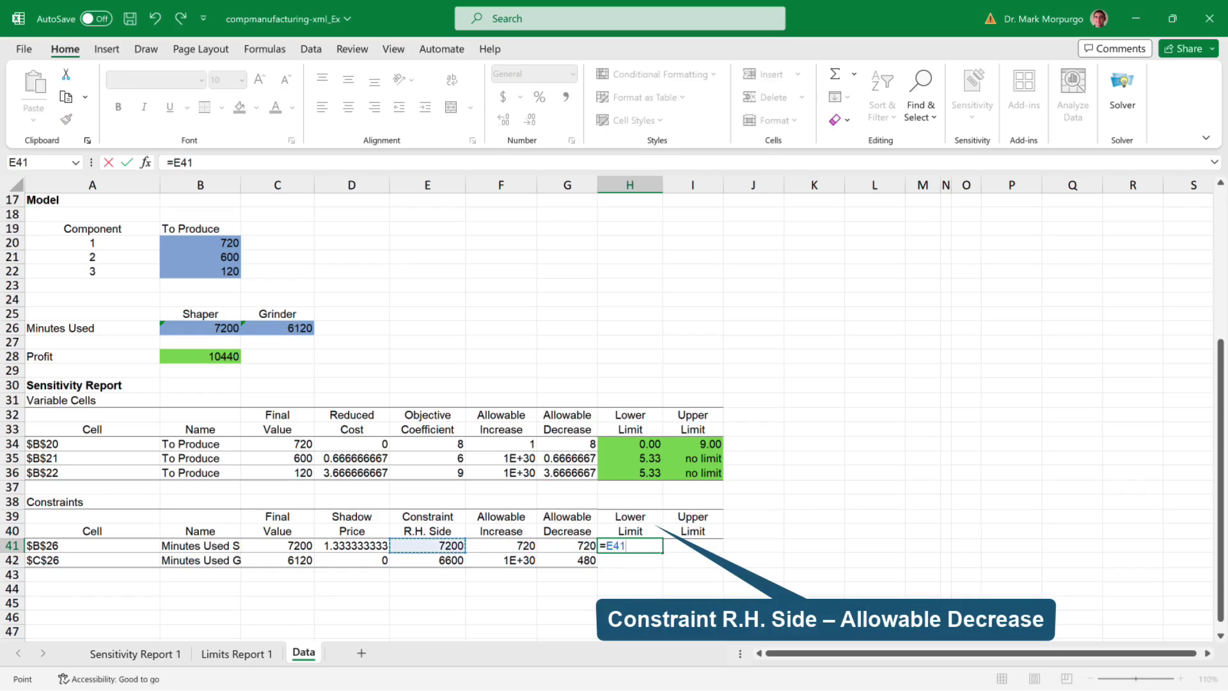
pyautogui.write('-')
pyautogui.press('Left')
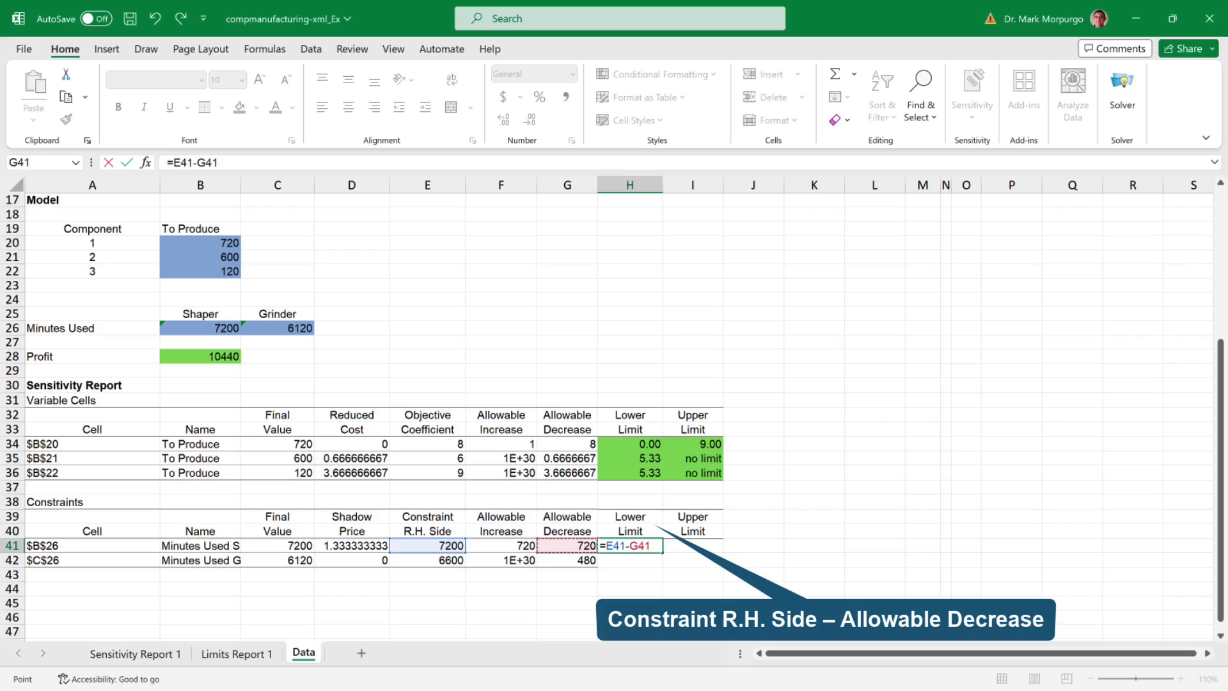
pyautogui.press('Return')
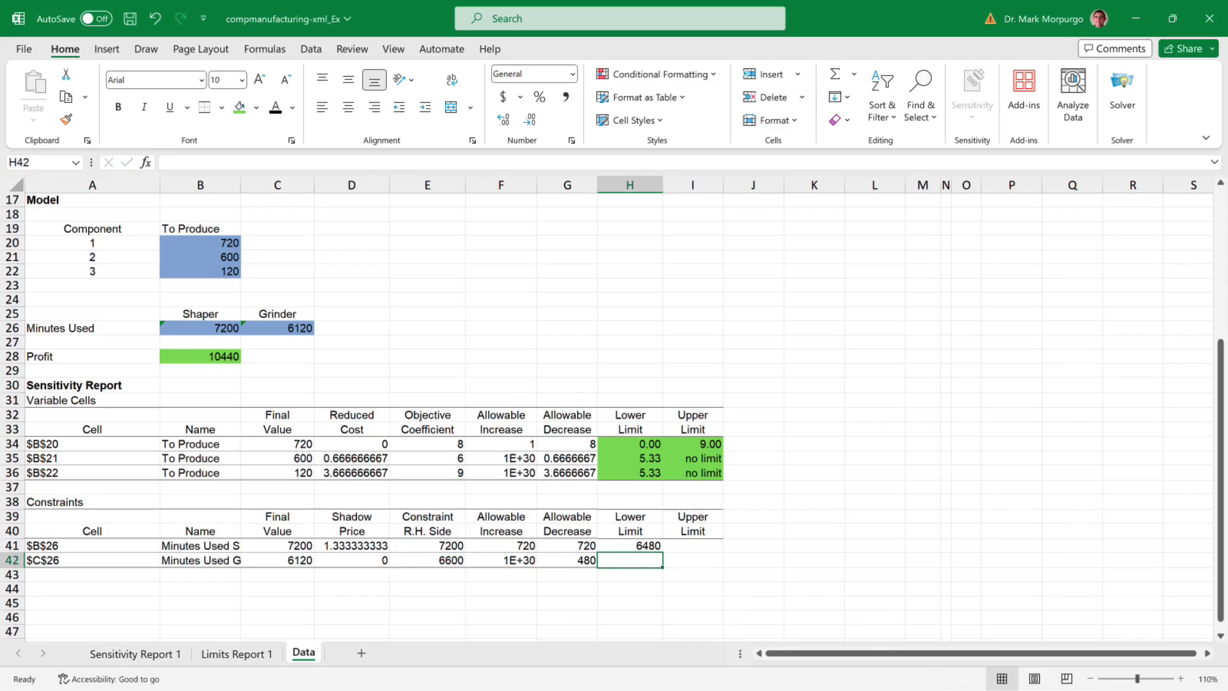
# Step: Fill H41's formula down to H42 so the second constraint's lower limit reads 6120
pyautogui.click(630, 545)
pyautogui.moveTo(662, 552); pyautogui.dragTo(662, 566)
pyautogui.click(692, 544)
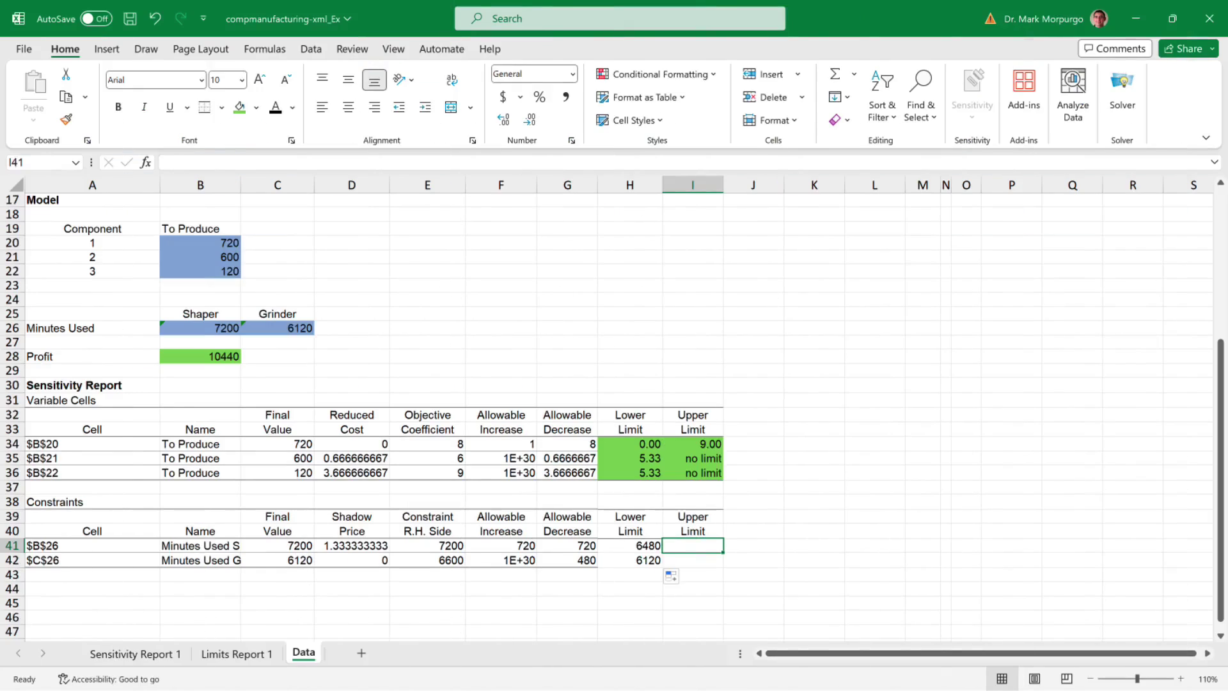
pyautogui.write('=')
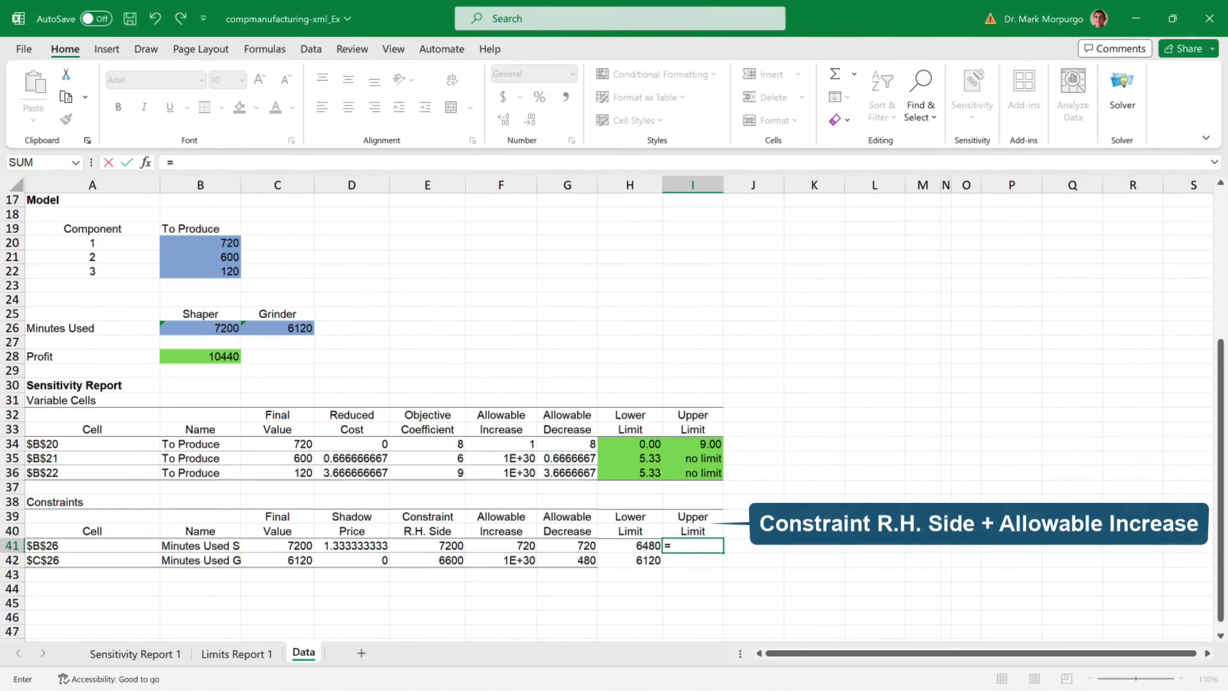
# Step: Complete I41 as =E41+F41 (7920) and enter 'no limit' in I42
pyautogui.press('Left')
pyautogui.press('Left')
pyautogui.press('Left')
pyautogui.press('Left')
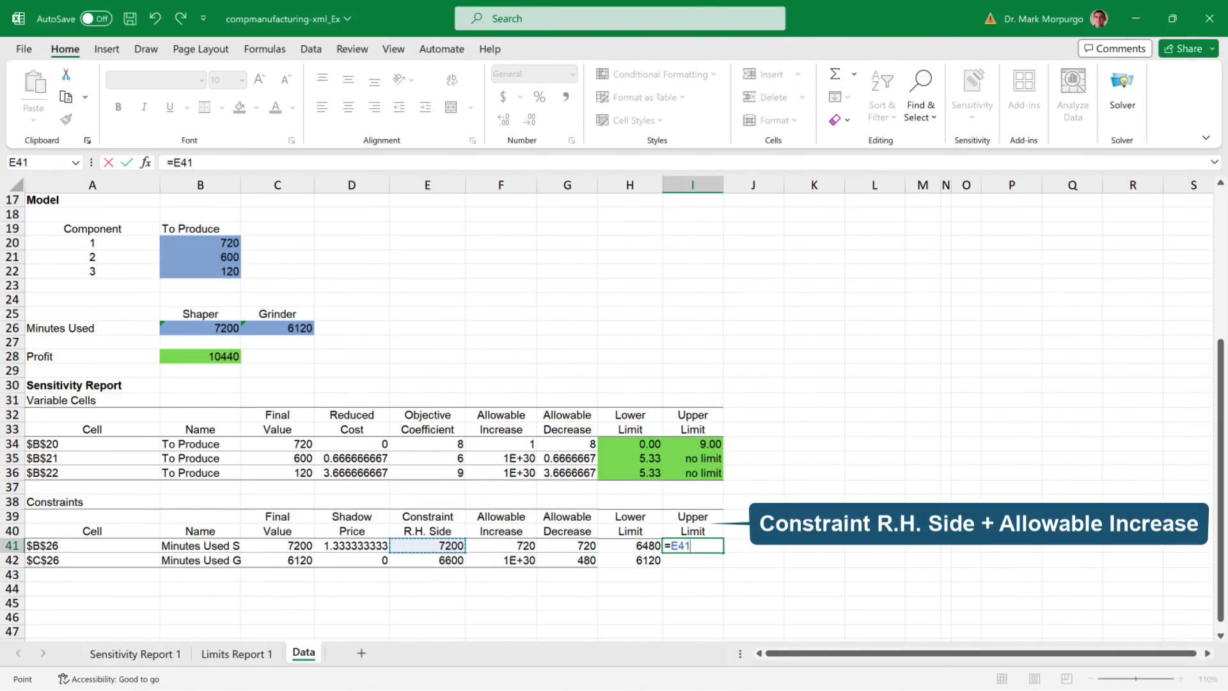
pyautogui.write('+')
pyautogui.press('Left')
pyautogui.press('Left')
pyautogui.press('Left')
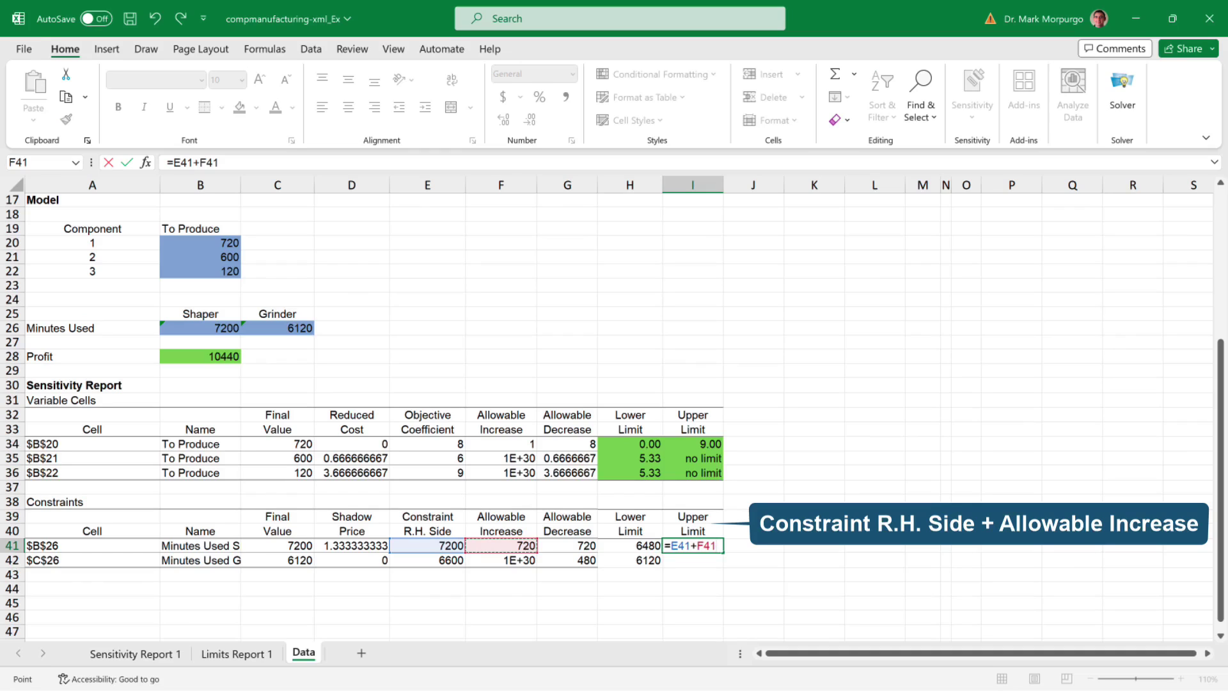
pyautogui.press('Return')
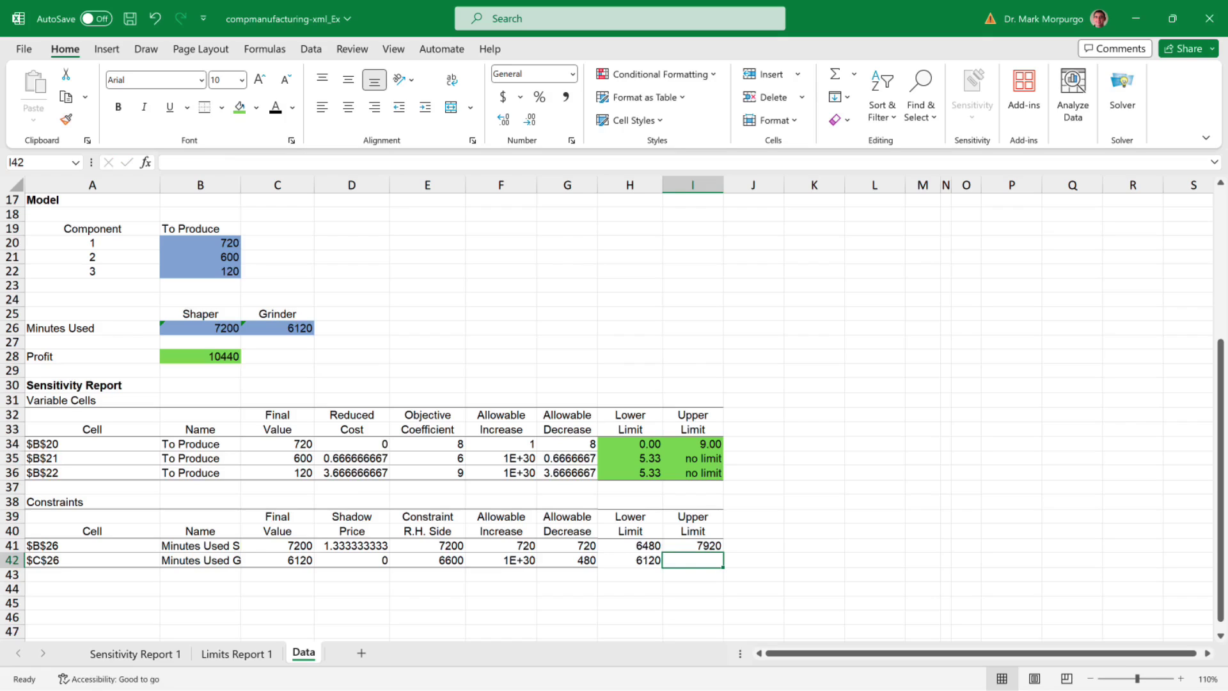
pyautogui.write('no')
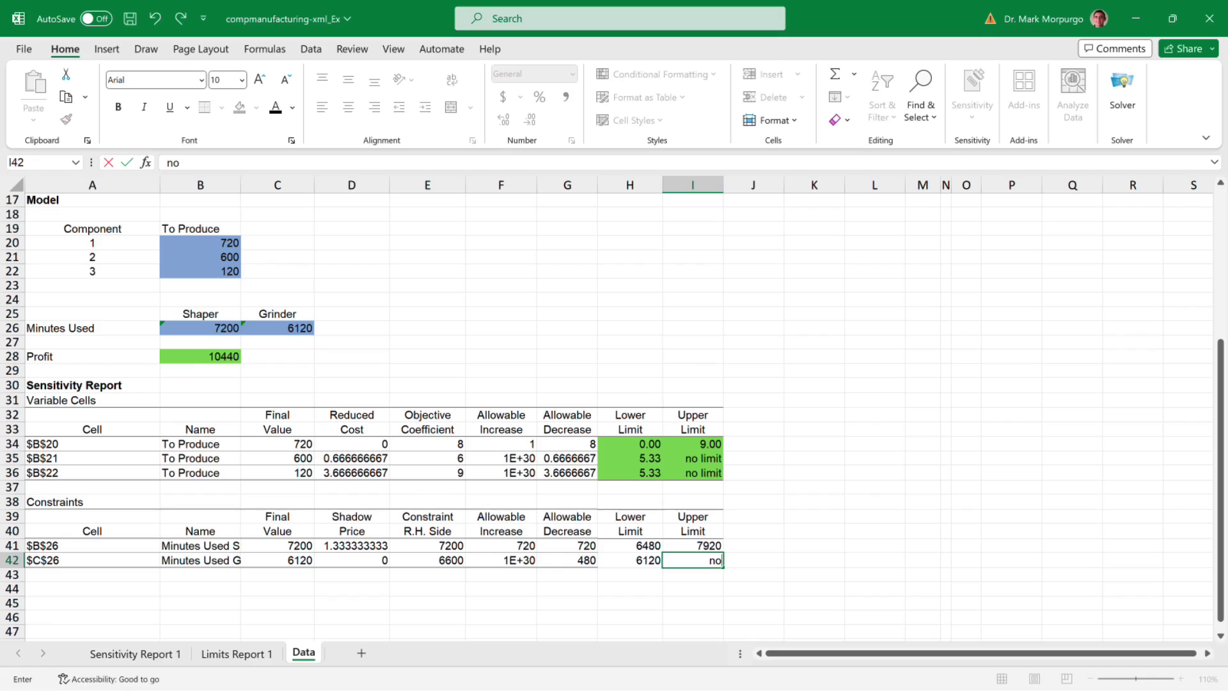
pyautogui.write(' limit')
pyautogui.press('Return')
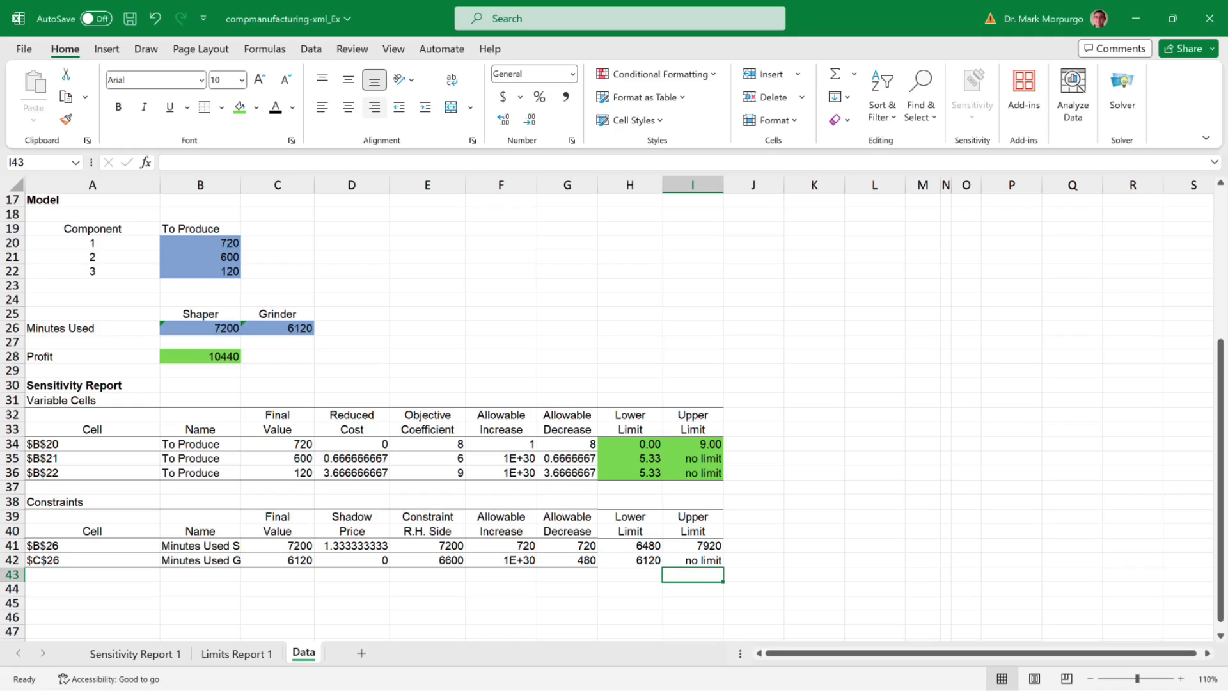
# Step: Shade the constraint limit cells H41:I42 green
pyautogui.moveTo(693, 560); pyautogui.dragTo(630, 545)
pyautogui.click(240, 107)
pyautogui.click(874, 487)
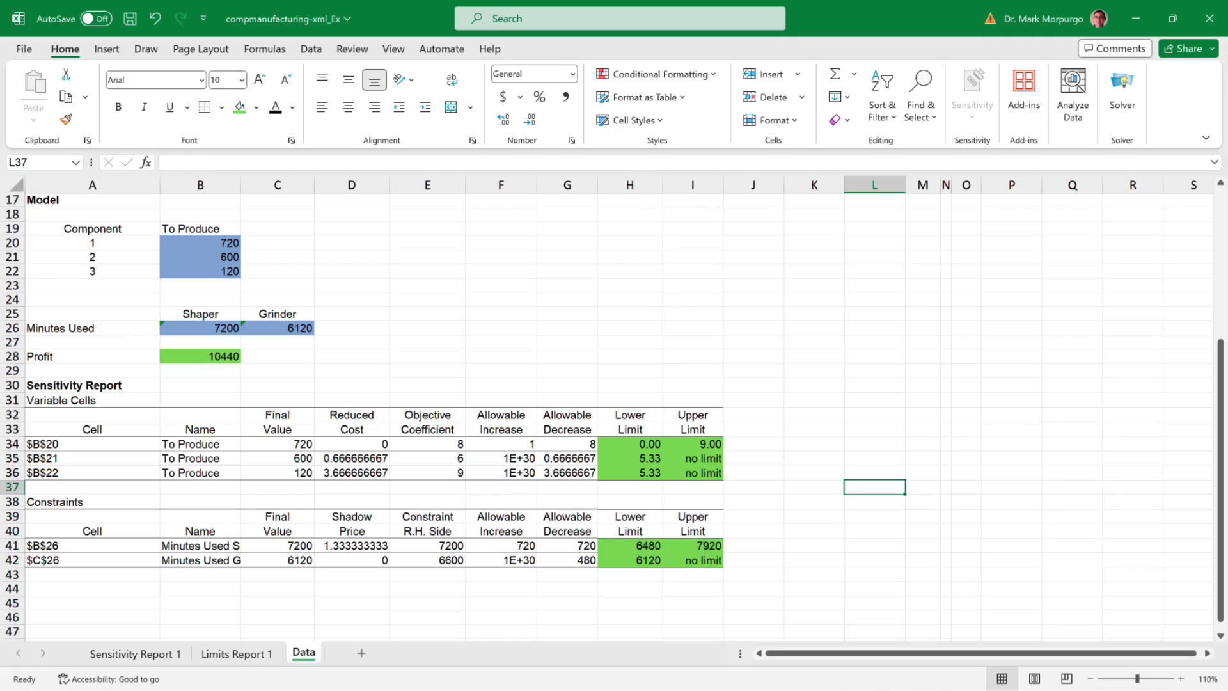